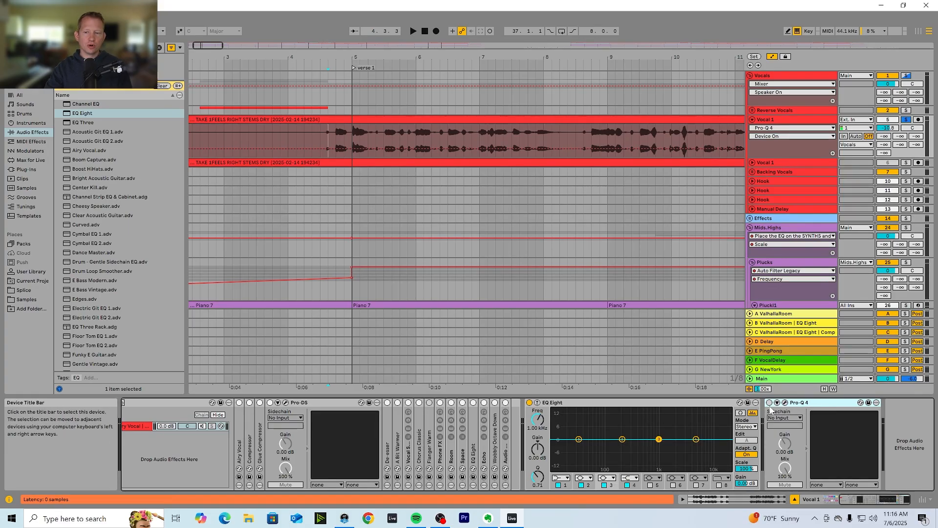
- View the Pro-Q 4 plug-in window on the Vocal 1 track and close it
left_click(785, 403)
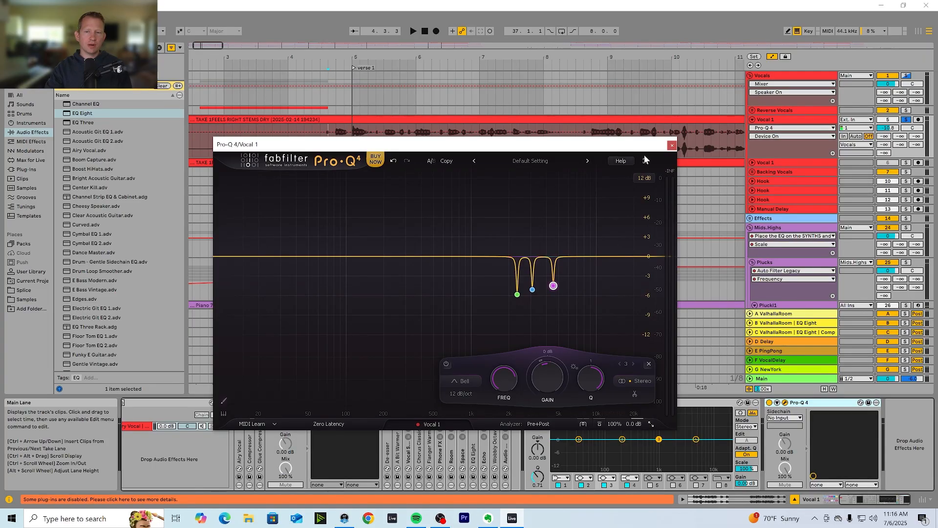
left_click(671, 145)
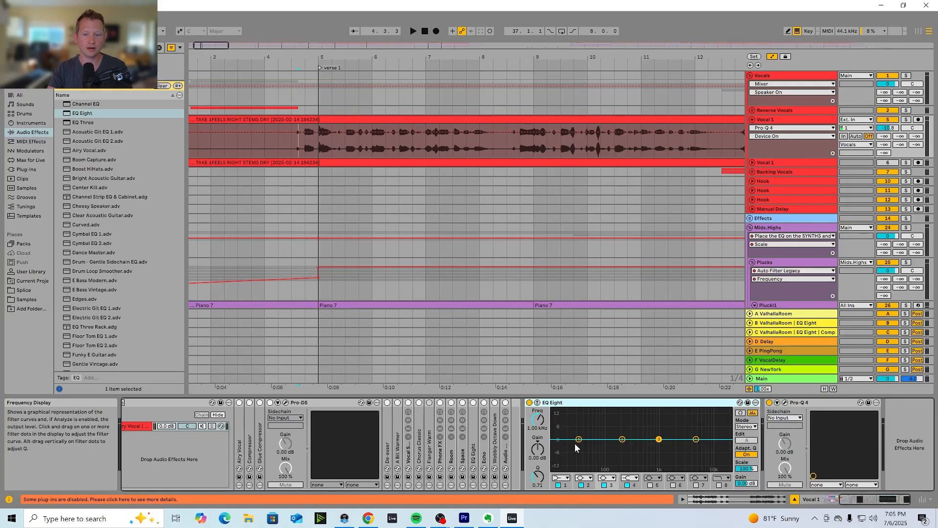
- Solo the Vocal 1 track and listen to the vocal from position 4.3.1, just before verse 1
left_click(776, 152)
left_click(906, 120)
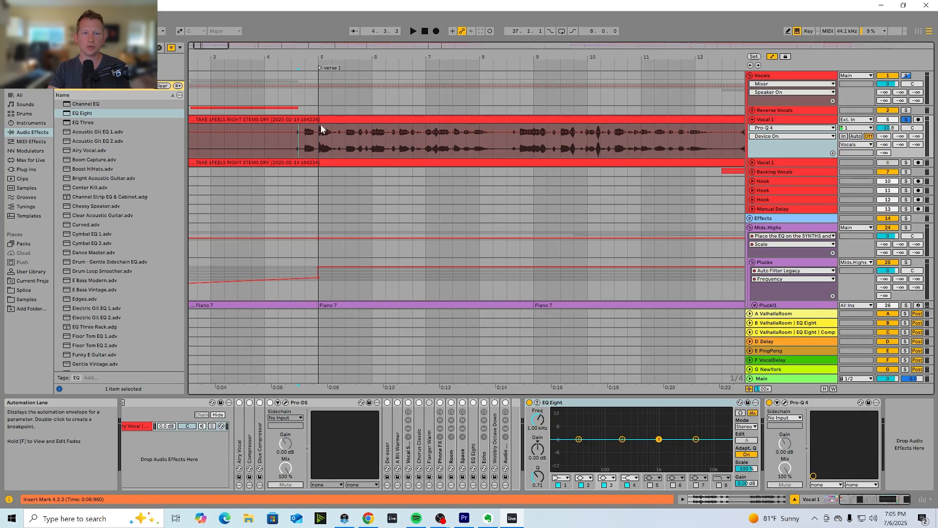
left_click(304, 151)
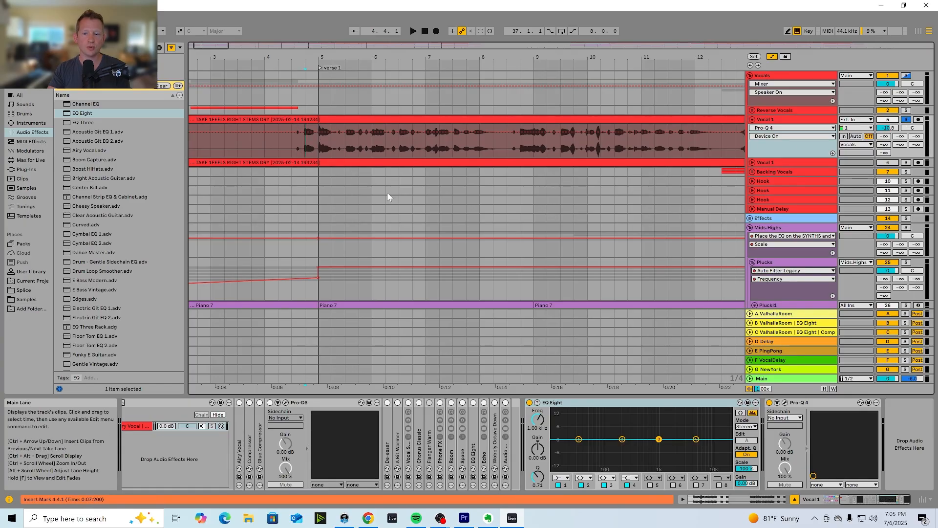
left_click(302, 153)
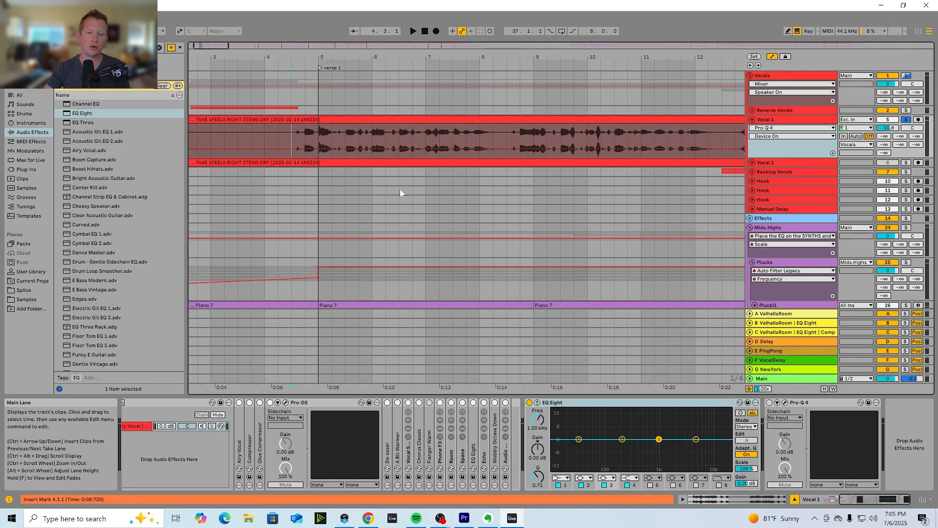
key("space")
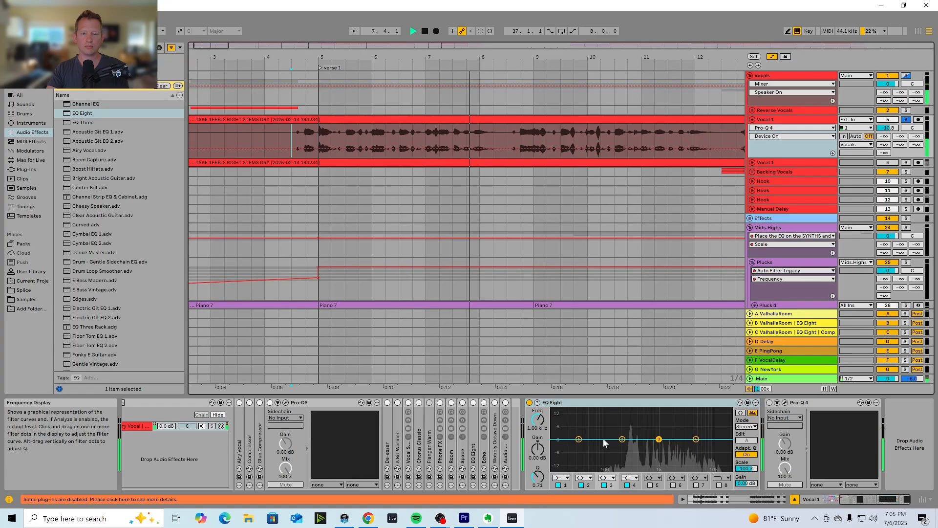
key("space")
- Change band 1 of the vocal's EQ Eight to a low-cut filter at about 194 Hz and listen to it
left_click(561, 479)
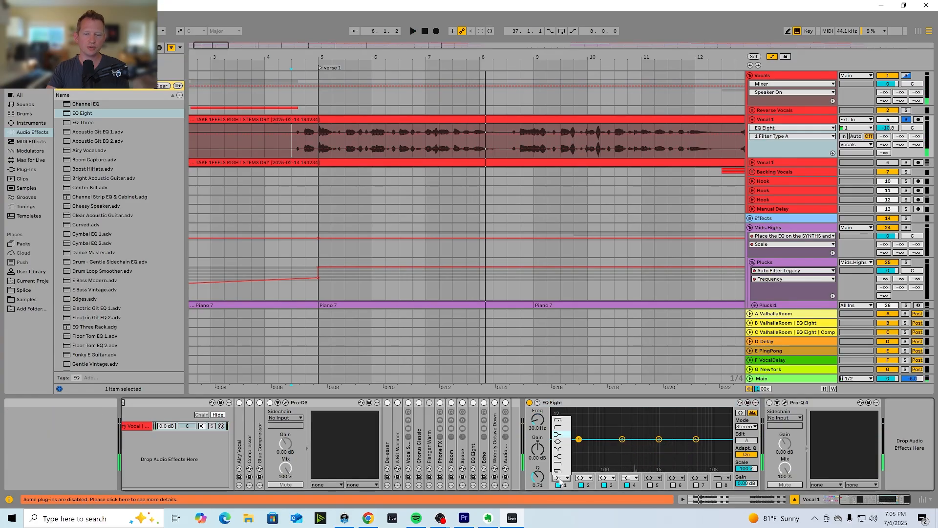
left_click(559, 429)
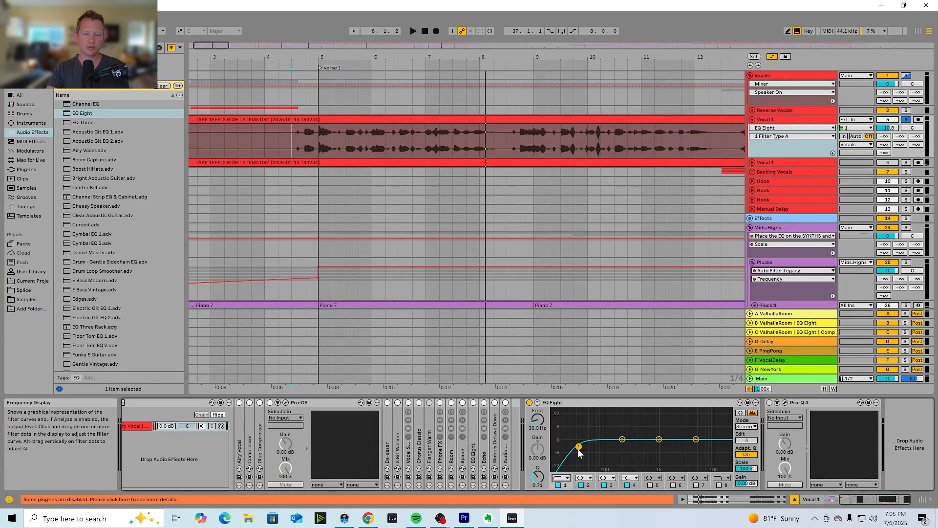
left_click_drag(579, 449, 621, 445)
key("space")
key("space")
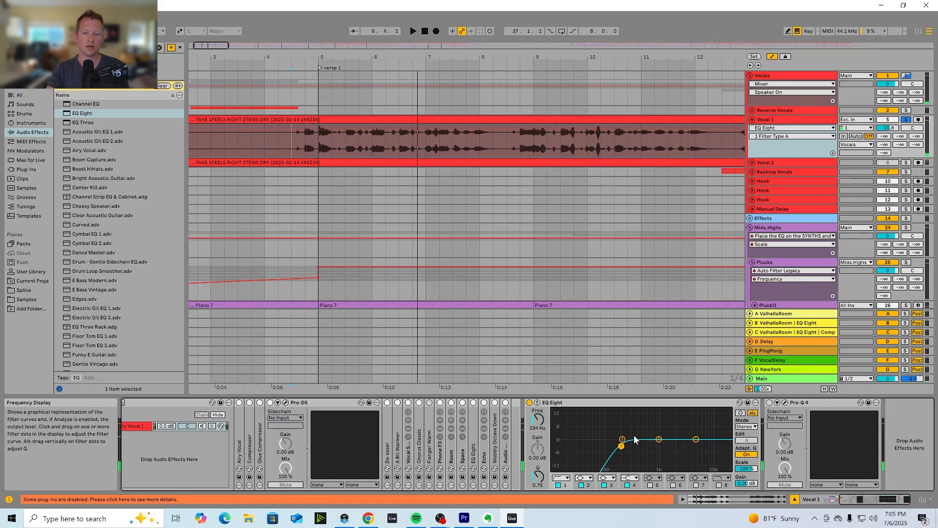
- Boost band 4 of the vocal's EQ Eight by about 5.83 dB at 4.95 kHz while listening to playback
left_click(697, 439)
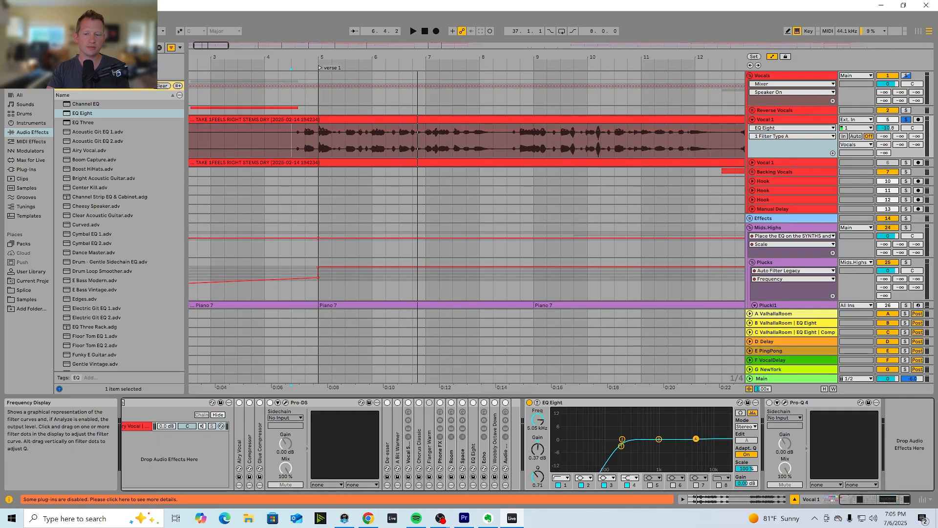
left_click_drag(702, 439, 693, 428)
key("space")
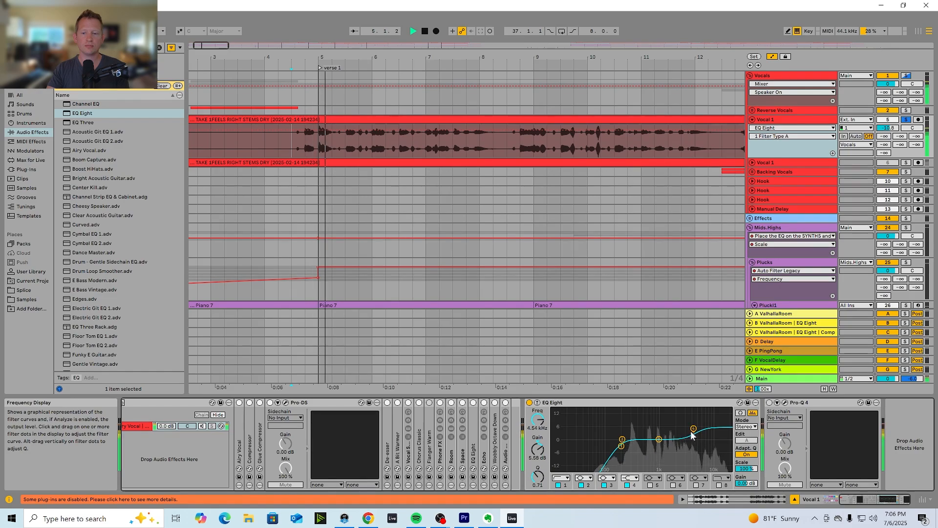
mouse_move(693, 429)
left_mouse_down()
mouse_move(678, 426)
mouse_move(695, 428)
left_mouse_up()
key("space")
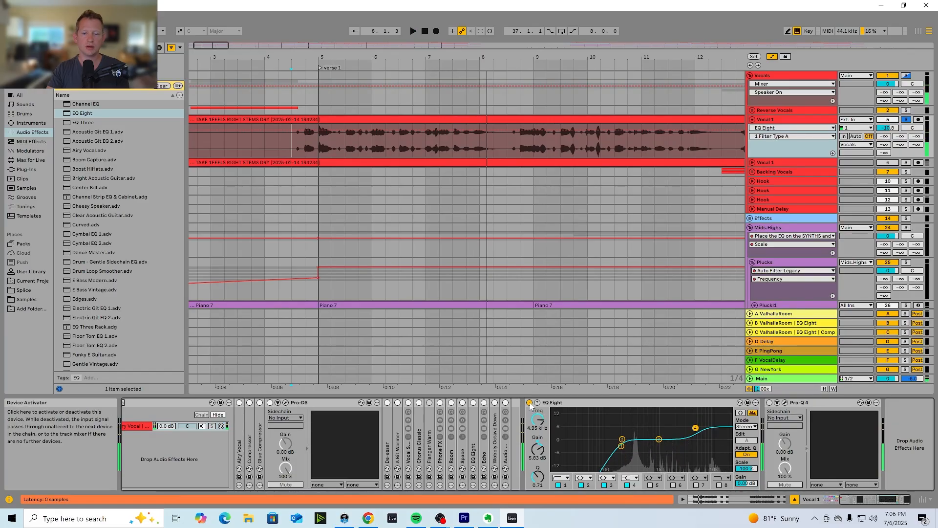
- Compare the vocal with EQ Eight bypassed and enabled, playing it from position 4.3.1
left_click(530, 403)
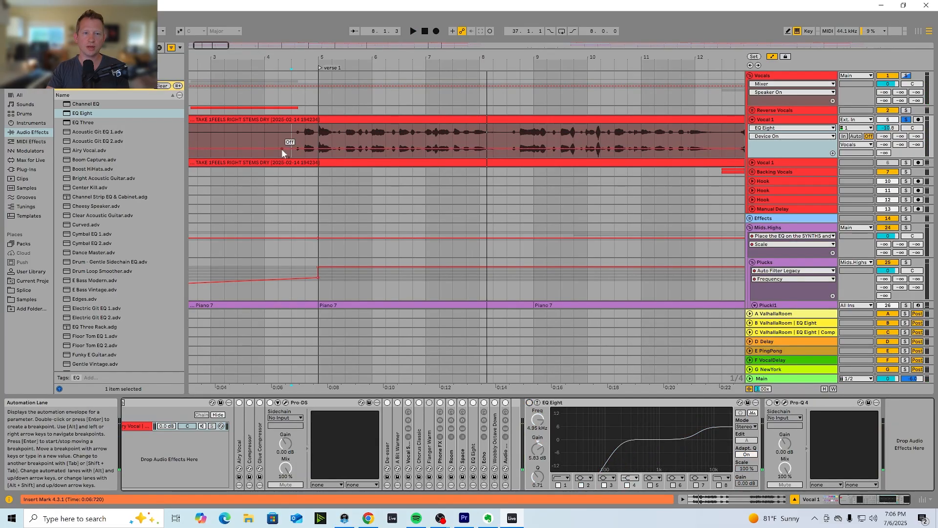
left_click(295, 138)
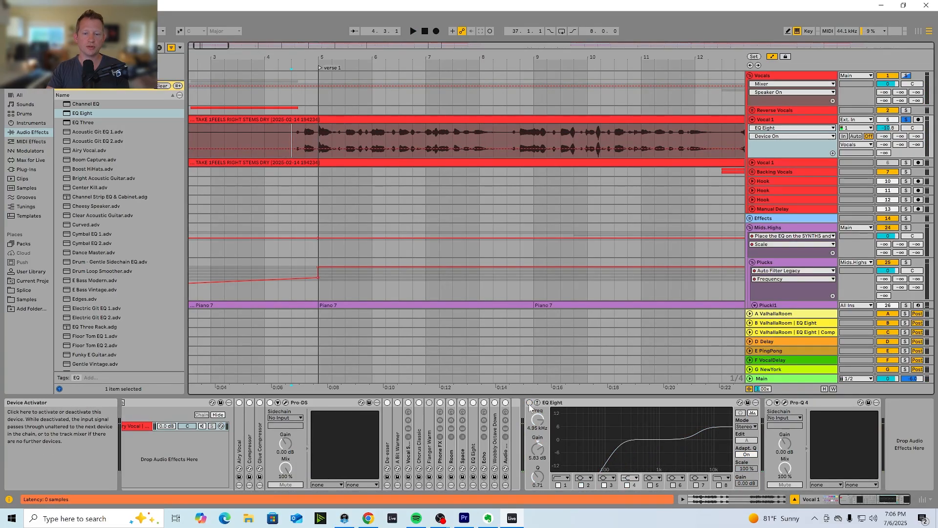
key("space")
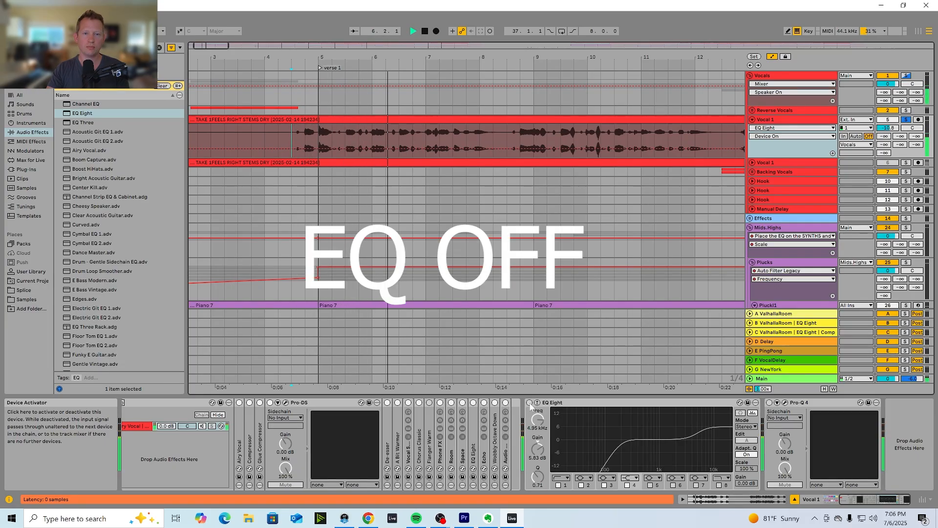
left_click(531, 404)
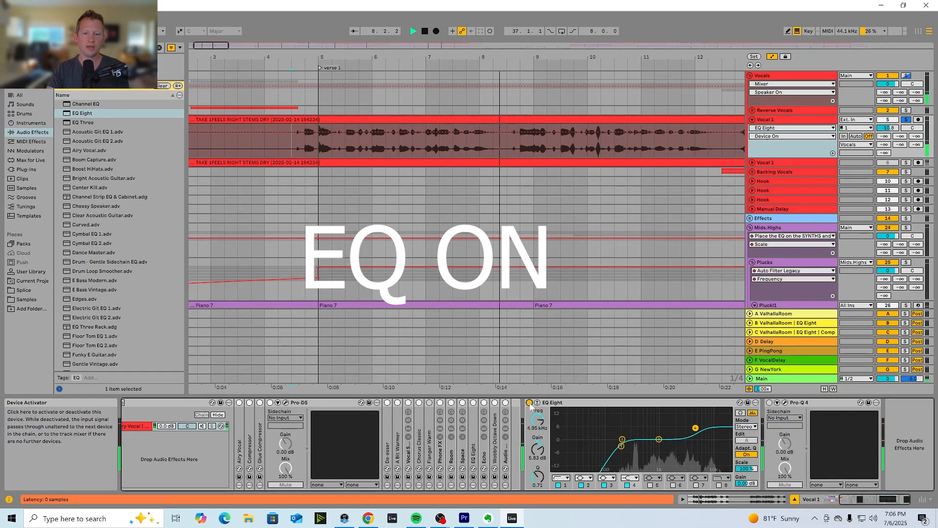
key("space")
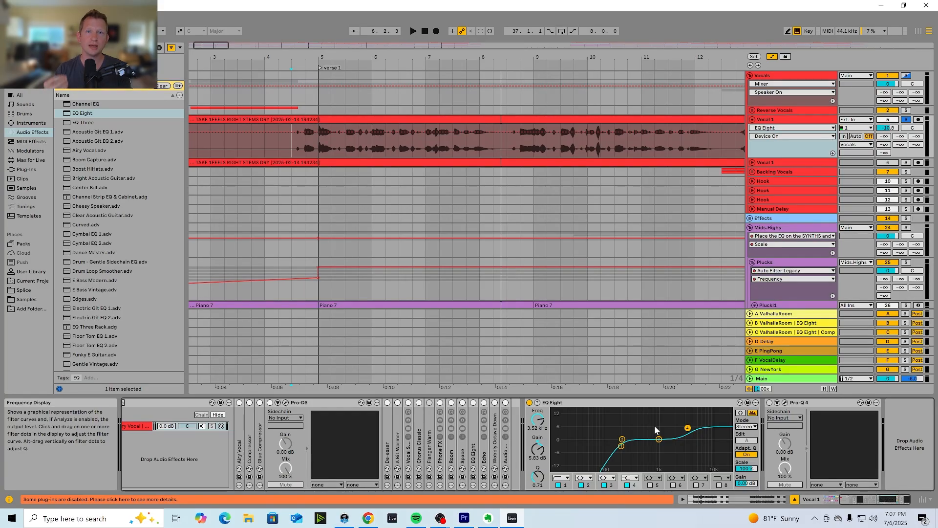
- Lower the vocal EQ Eight's low cut to the lowest frequencies and change the flattened band 4 to a high-cut filter
left_click(764, 120)
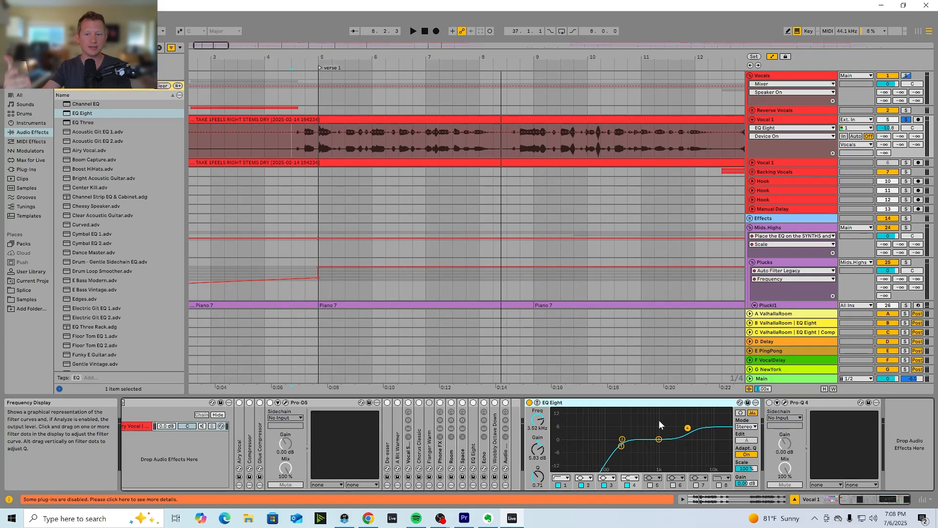
left_click_drag(623, 447, 580, 446)
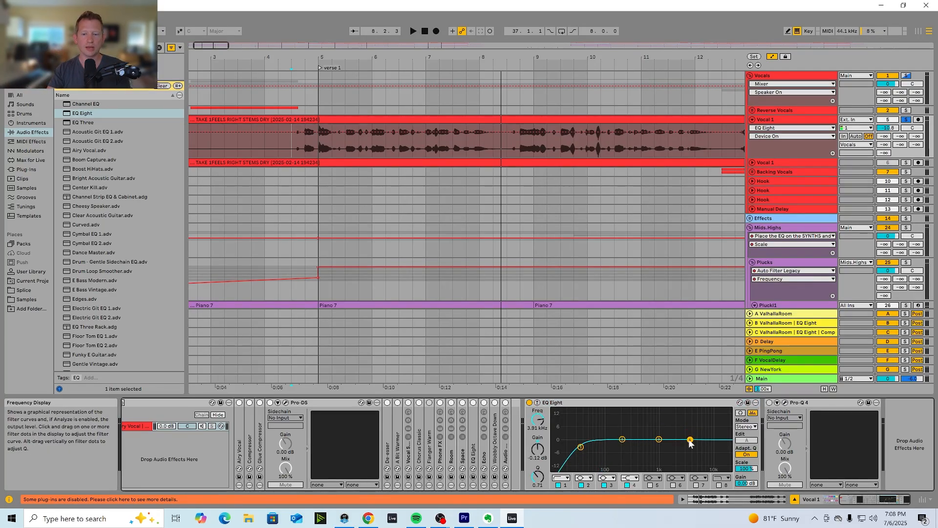
left_click(629, 478)
left_click(626, 468)
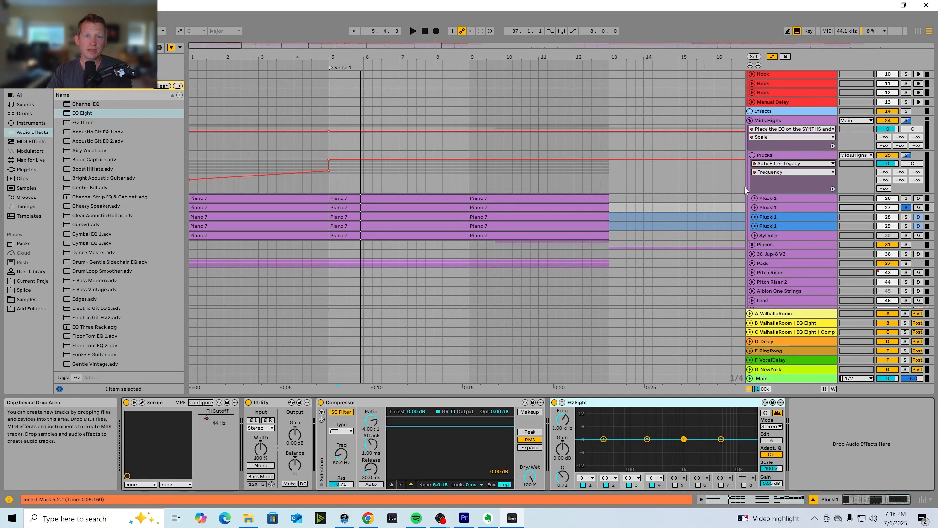
- Solo and unfold the Pluckl1 synth on track 27, and listen to it from bar 5 at verse 1
left_click(906, 208)
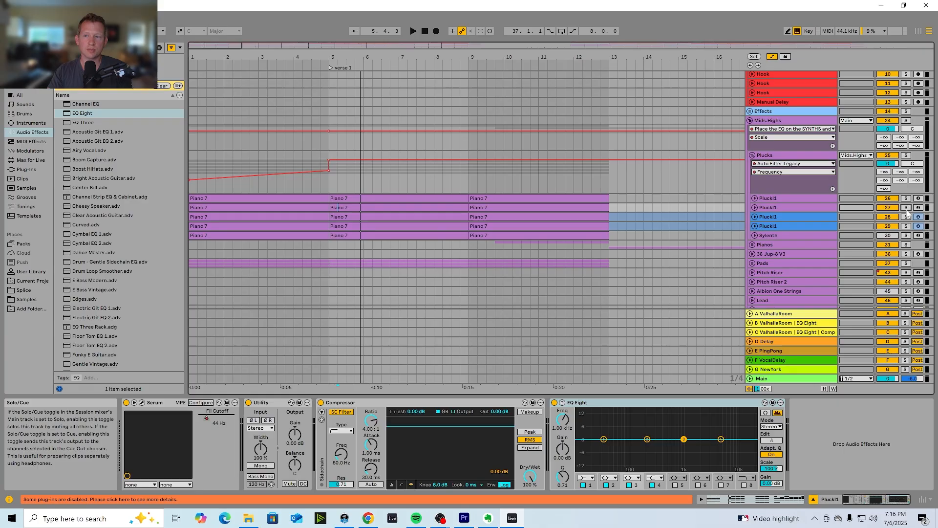
left_click(906, 208)
left_click(755, 208)
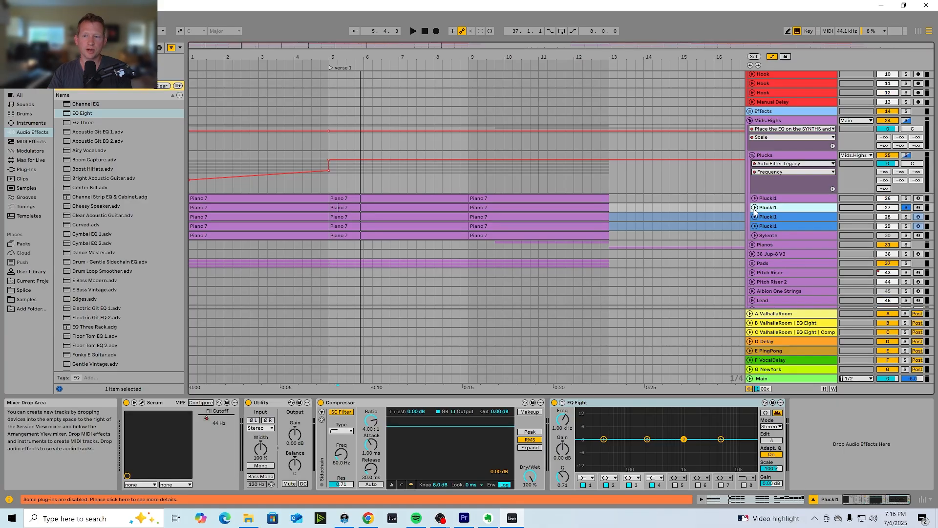
left_click(331, 224)
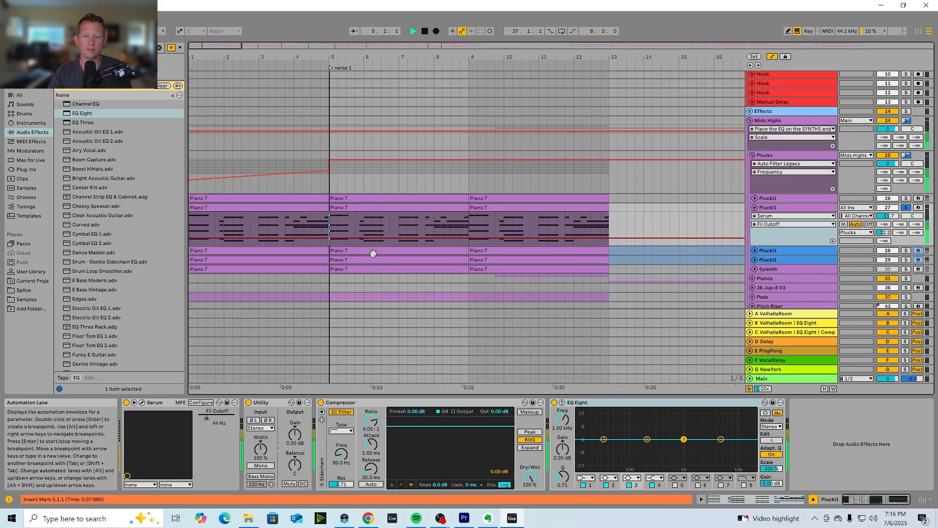
key("space")
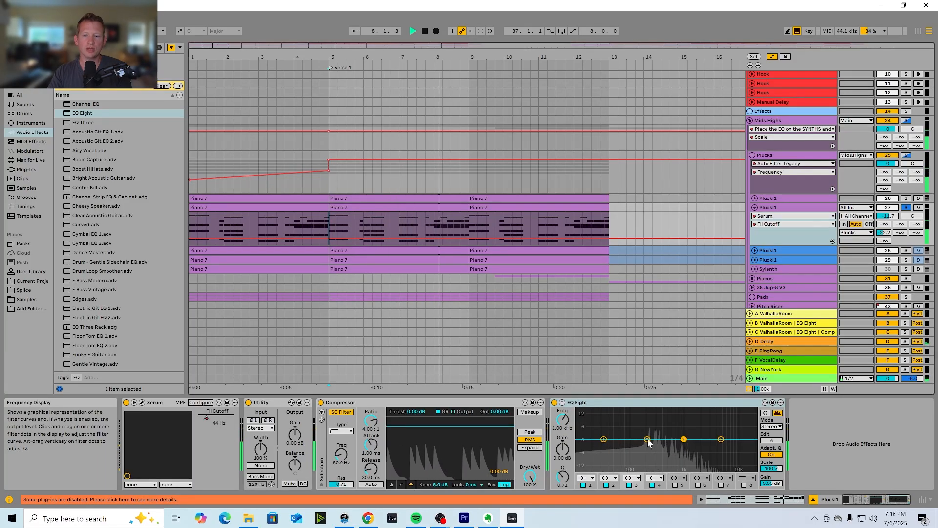
key("space")
- Solo the Bass Pluck 1 track and listen to it from bar 5 while viewing its device chain
scroll(719, 242, "down", 8)
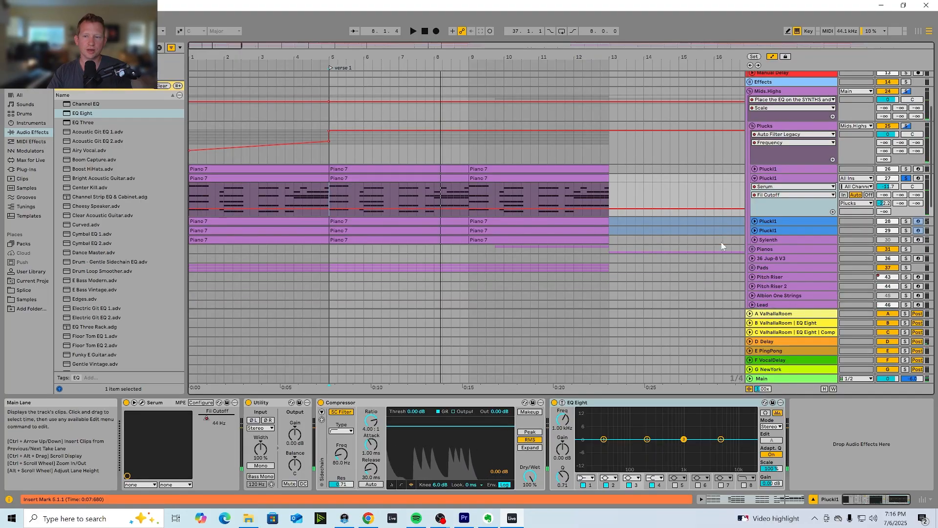
scroll(722, 248, "down", 3)
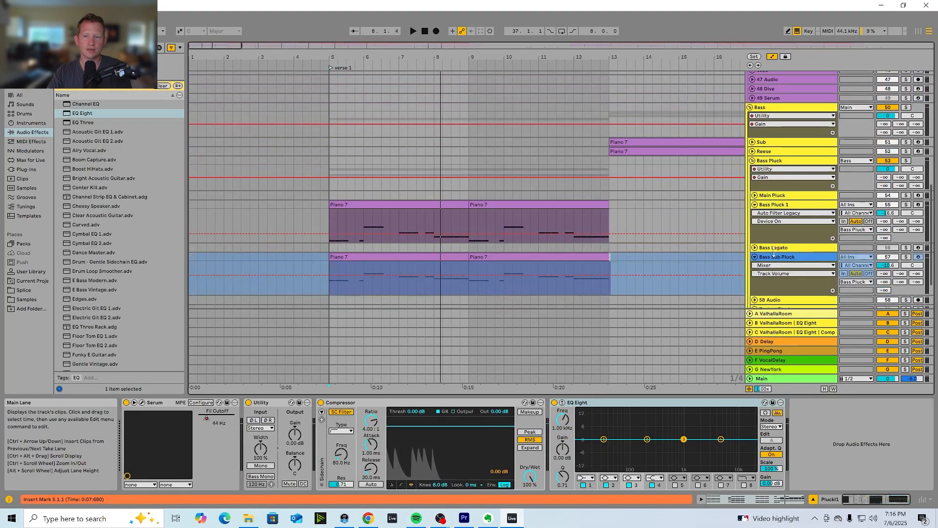
left_click(906, 204)
key("space")
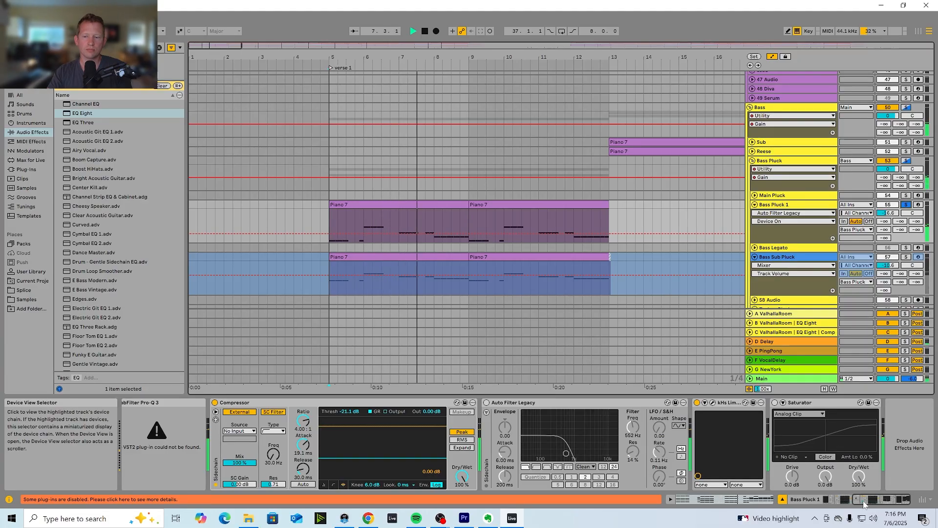
mouse_move(864, 504)
left_mouse_down()
mouse_move(834, 503)
mouse_move(868, 502)
left_mouse_up()
key("space")
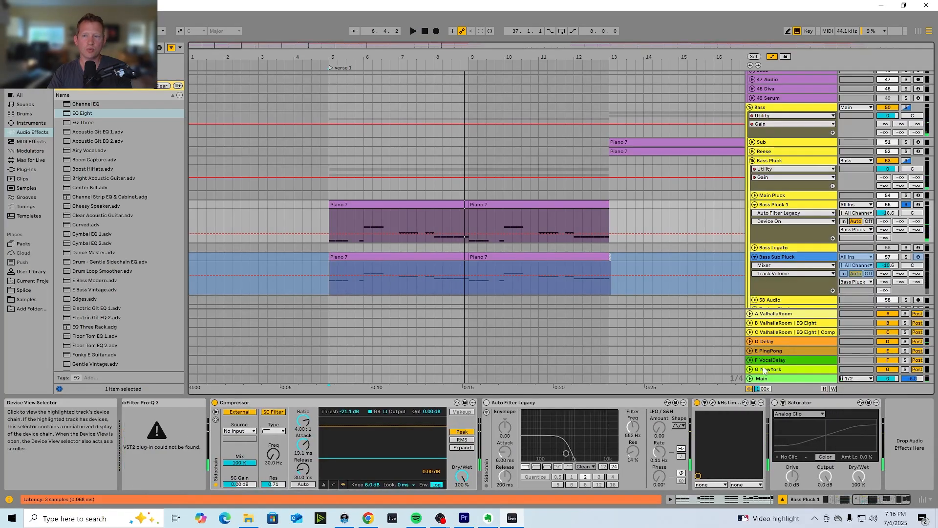
- Change band 1 of EQ Eight on Pluckl1 track 27 to a low-cut filter at 30 Hz and play it briefly
scroll(538, 231, "up", 10)
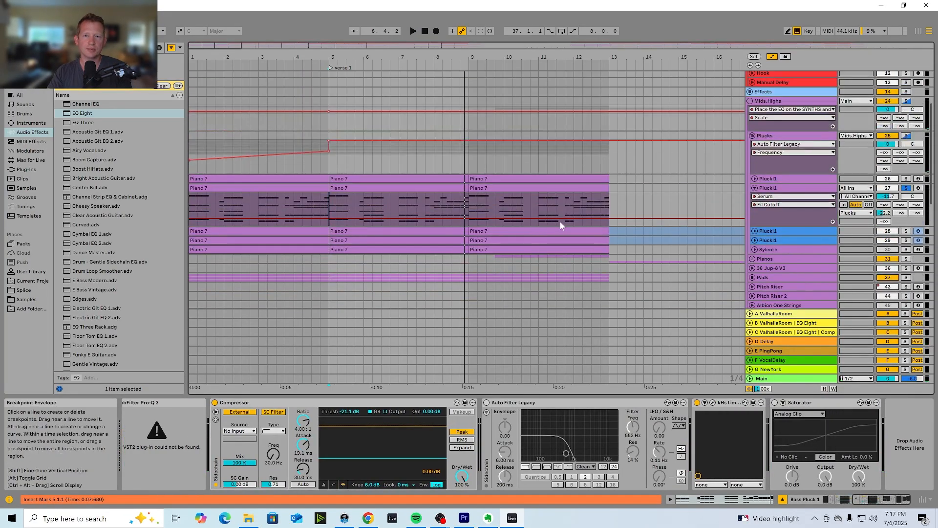
left_click(772, 188)
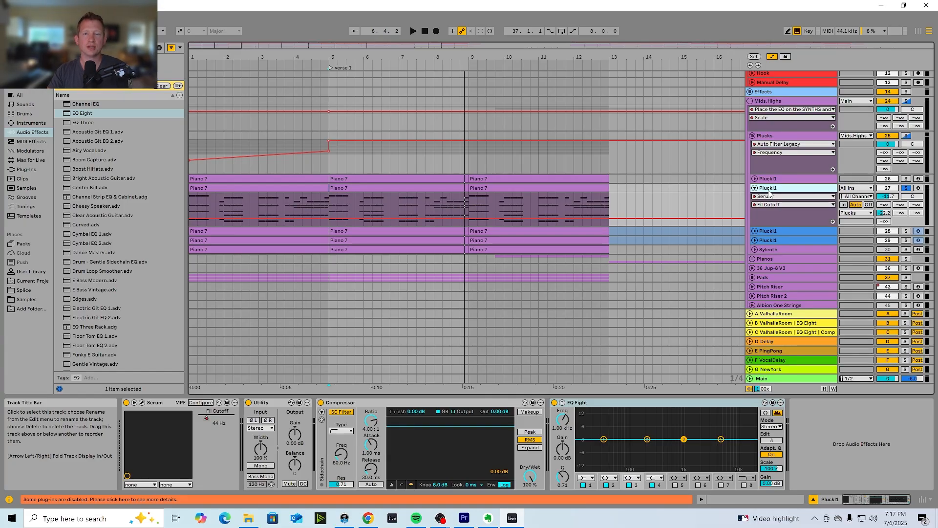
left_click(586, 478)
left_click(586, 426)
key("space")
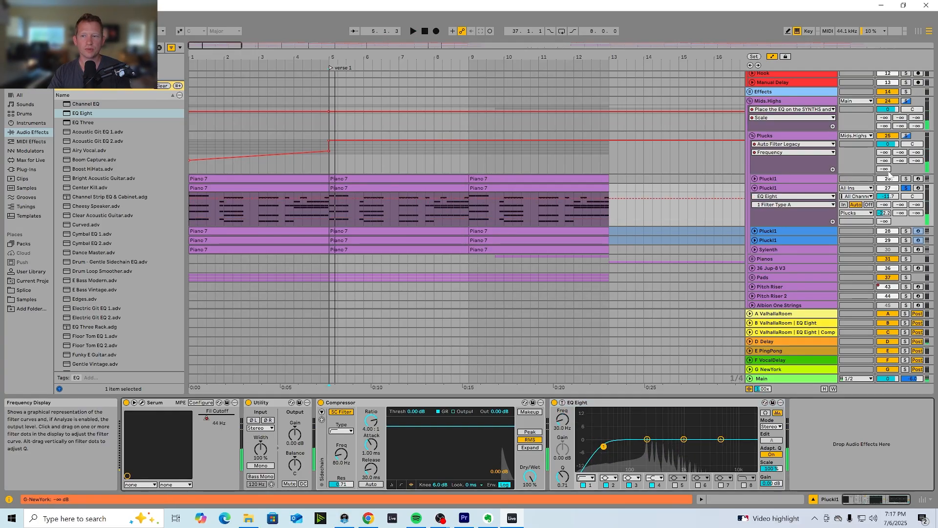
key("space")
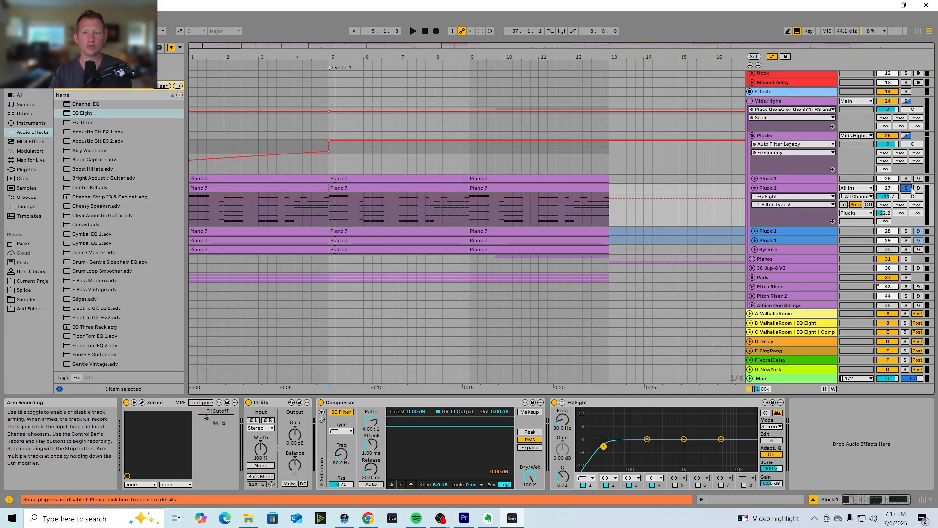
- Turn the solo on Pluckl1 track 27 off and back on, selecting the track in between
left_click(906, 188)
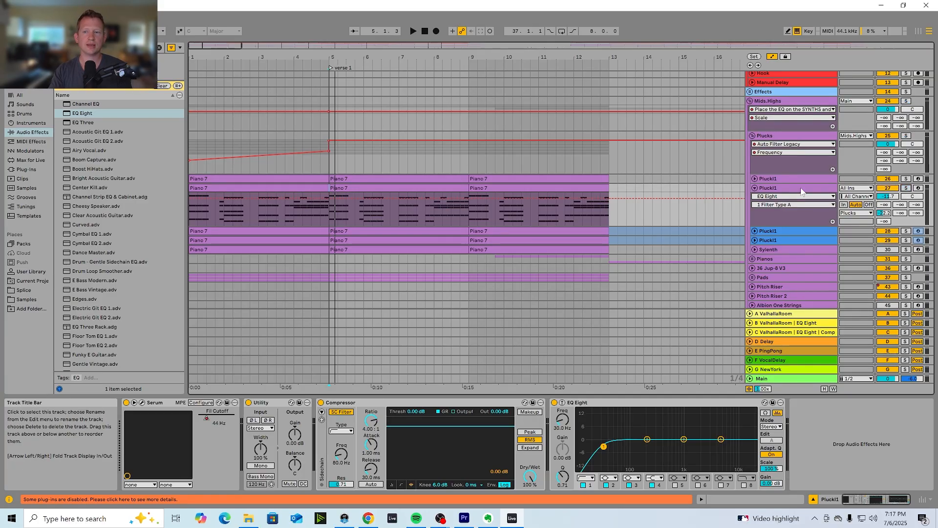
left_click(793, 196)
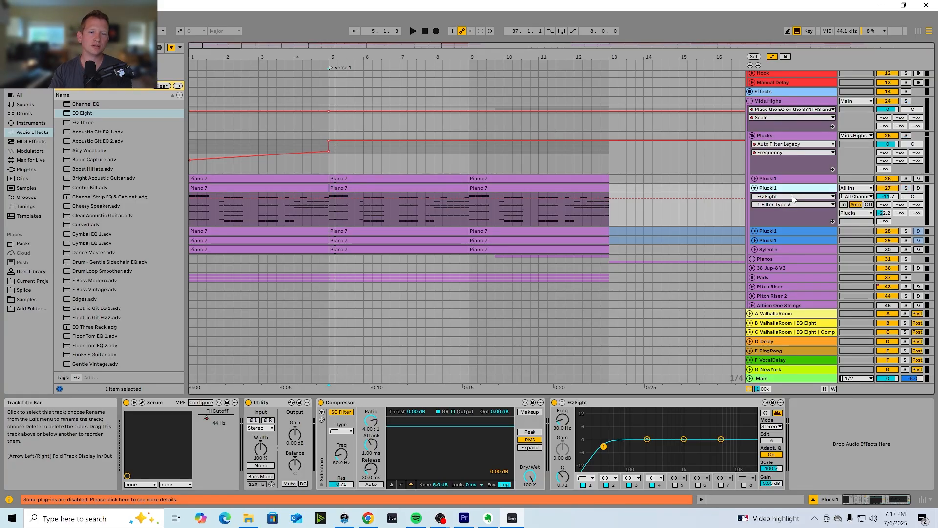
left_click(906, 189)
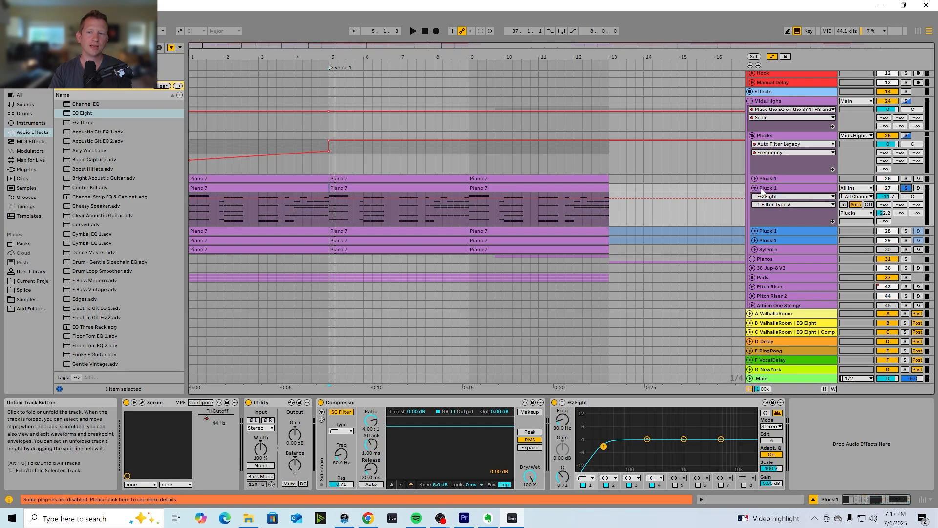
- Raise the band 1 low cut of EQ Eight on Pluckl1 track 27 to 170 Hz during playback, toggling the EQ off and on to compare
left_click(769, 219)
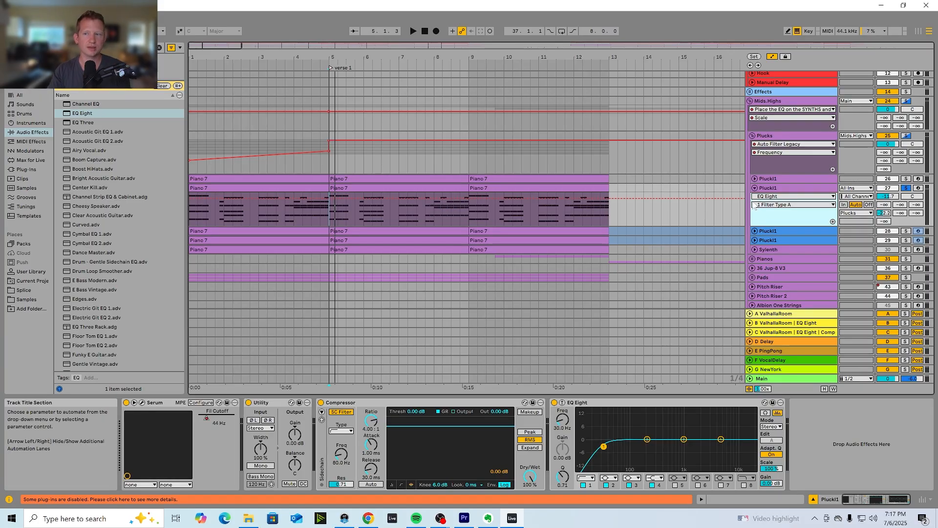
key("space")
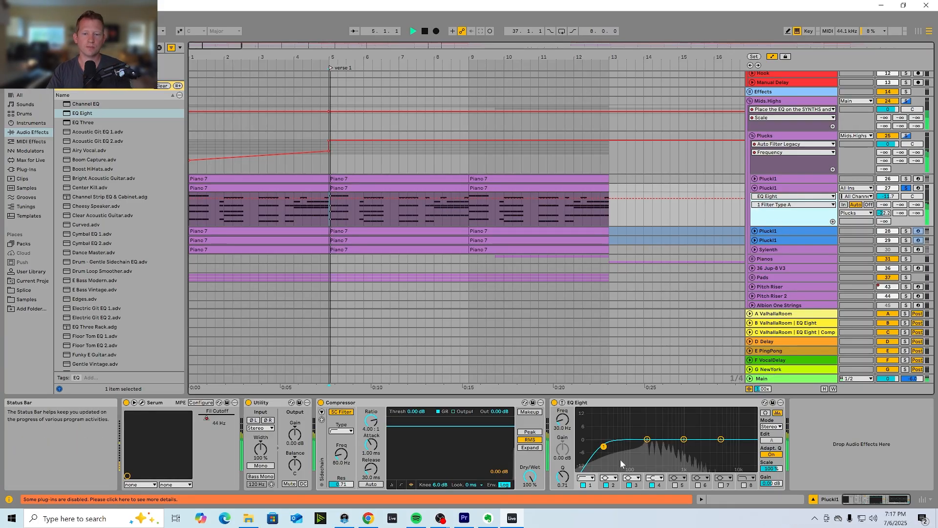
left_click_drag(603, 446, 649, 446)
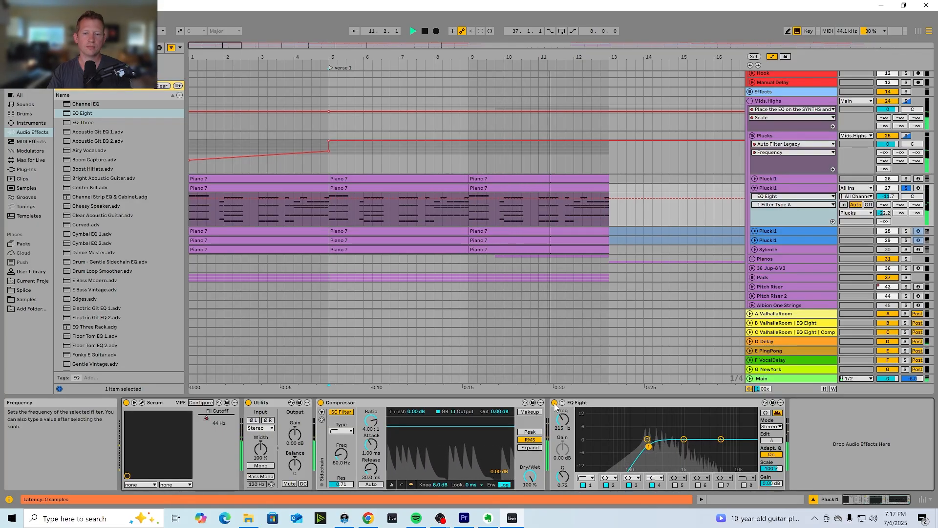
left_click(554, 403)
left_click(555, 403)
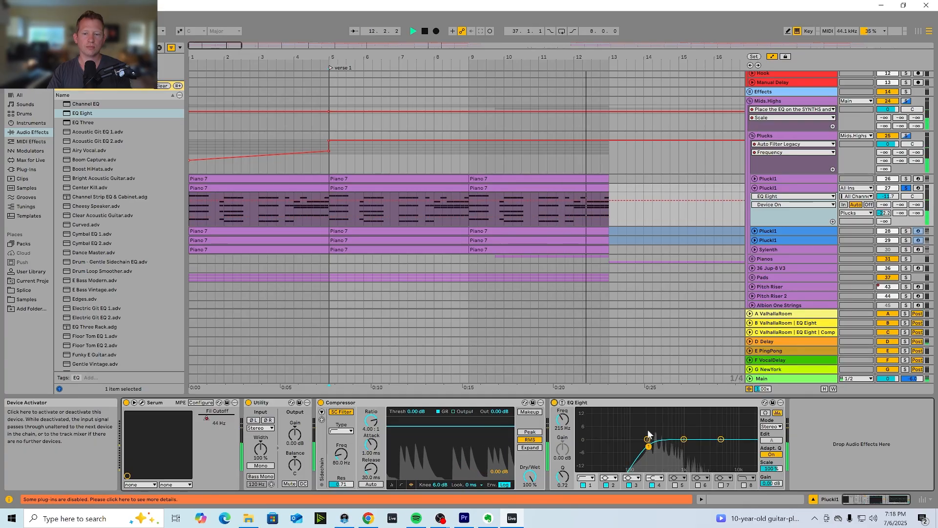
key("space")
left_click_drag(649, 446, 645, 445)
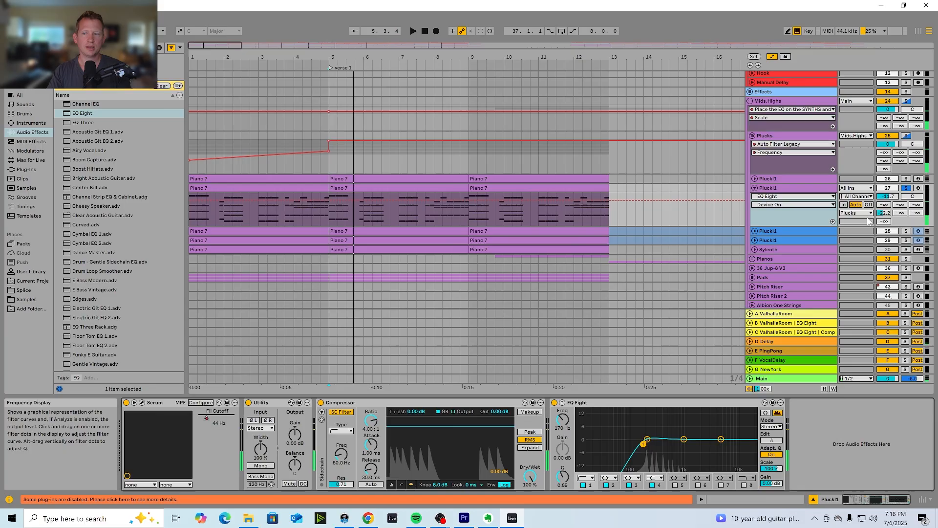
key("space")
- Solo the Bass Pluck 1 track alone and play it from bar 5 at verse 1
scroll(879, 214, "down", 3)
scroll(879, 213, "down", 10)
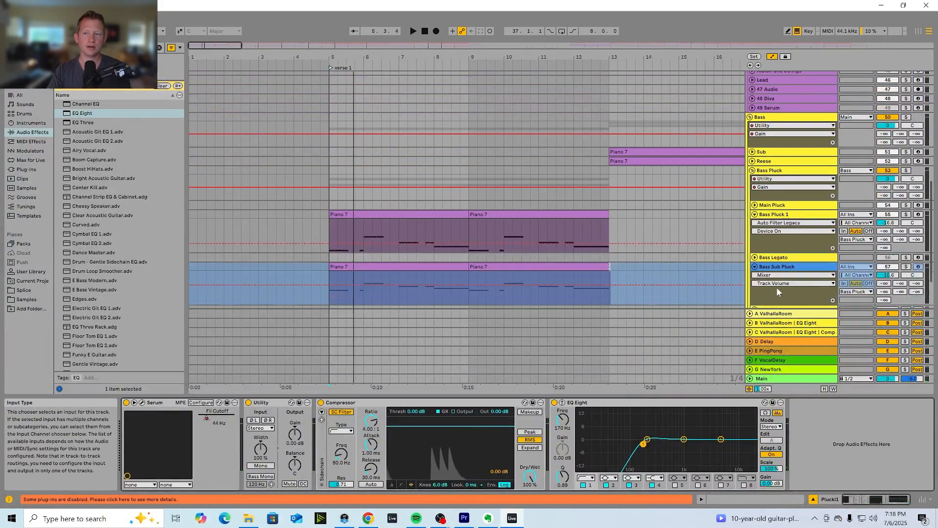
left_click(906, 215)
key("space")
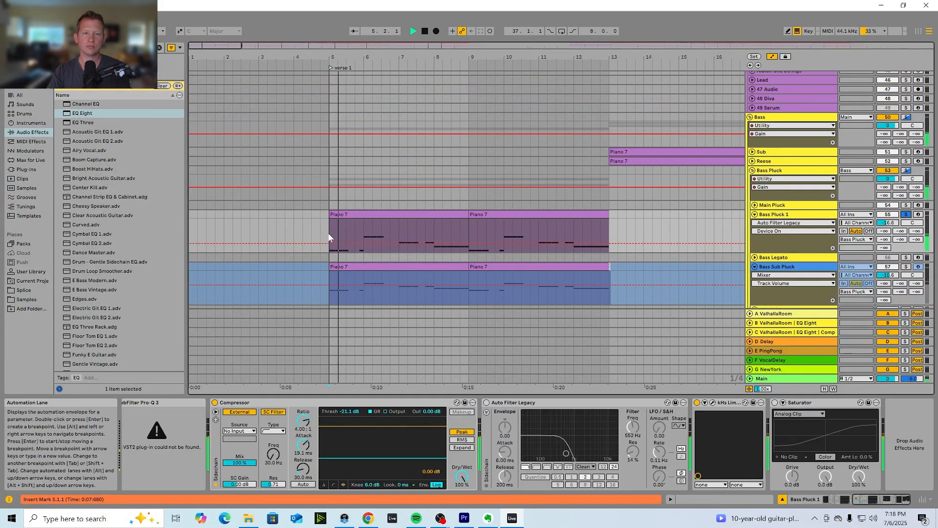
left_click(330, 237)
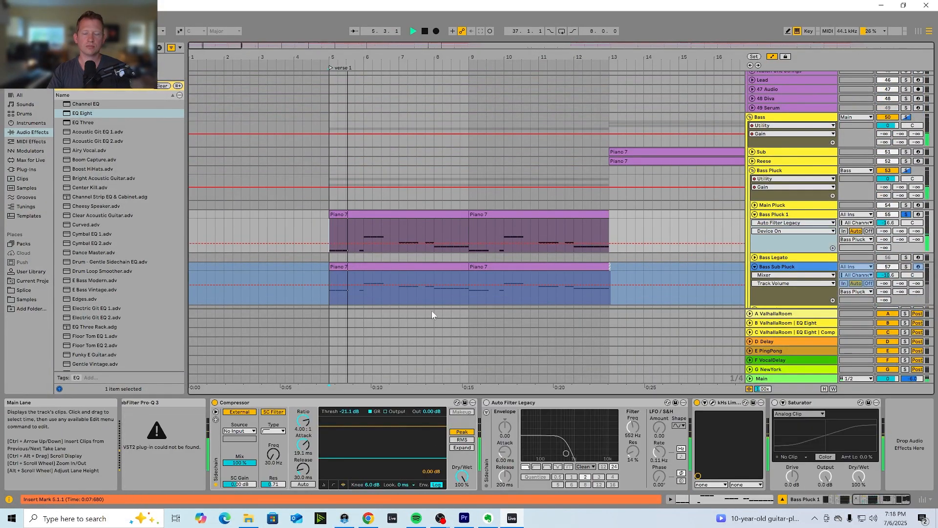
- Open the Auto Filter Legacy cutoff on Bass Pluck 1 to 19.9 kHz and listen to the unfiltered sound
left_click(486, 403)
key("space")
key("space")
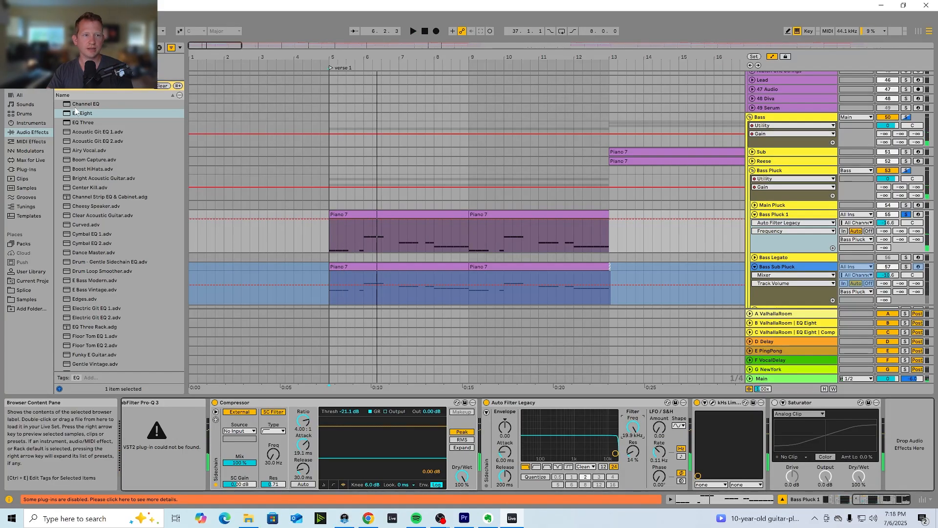
- Insert EQ Eight between Auto Filter Legacy and the limiter on Bass Pluck 1, and start playback
left_click_drag(81, 116, 671, 440)
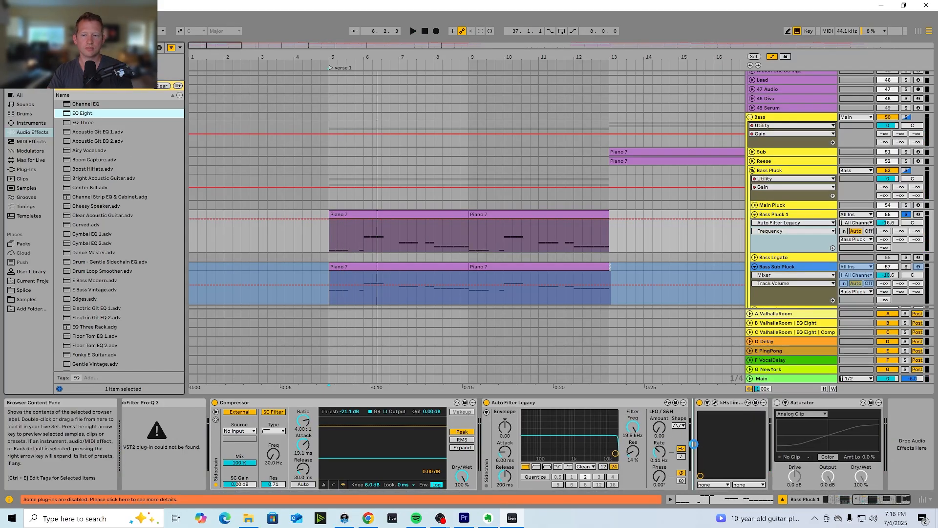
left_click_drag(748, 442, 731, 442)
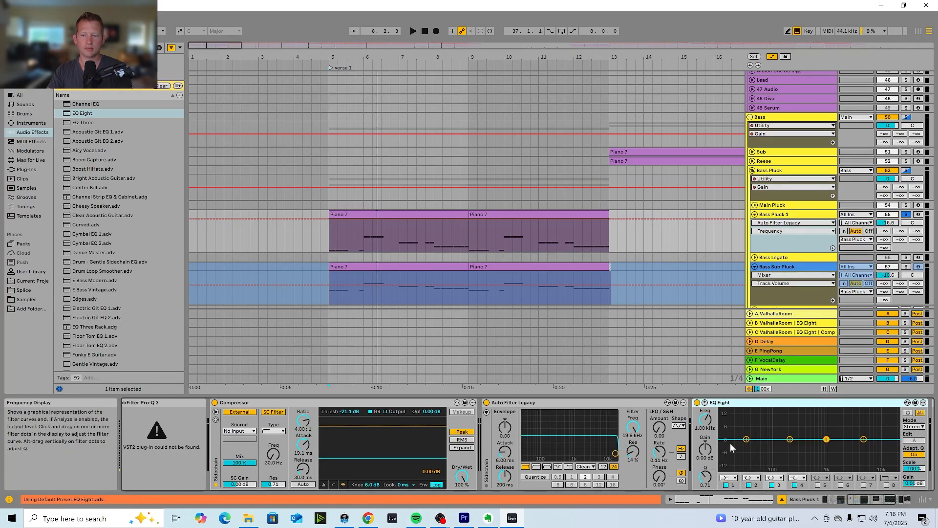
key("space")
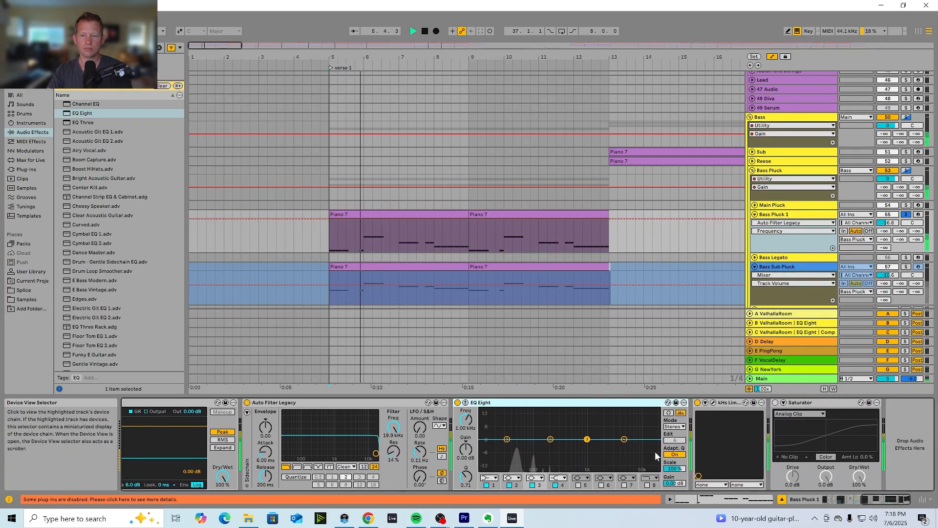
- Change band 4 of EQ Eight on Bass Pluck 1 to a high-cut filter at 808 Hz with a Q of 1.49
left_click(557, 478)
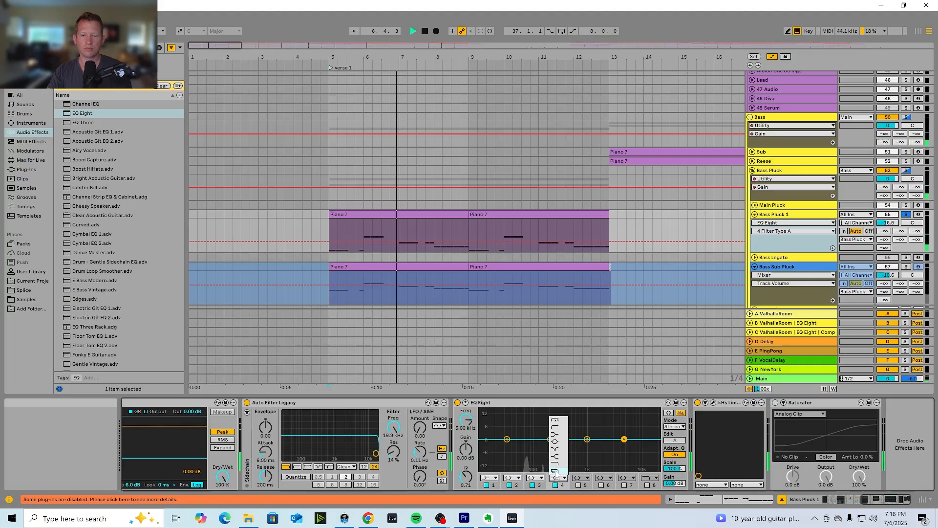
left_click(556, 471)
left_click_drag(625, 447, 585, 439)
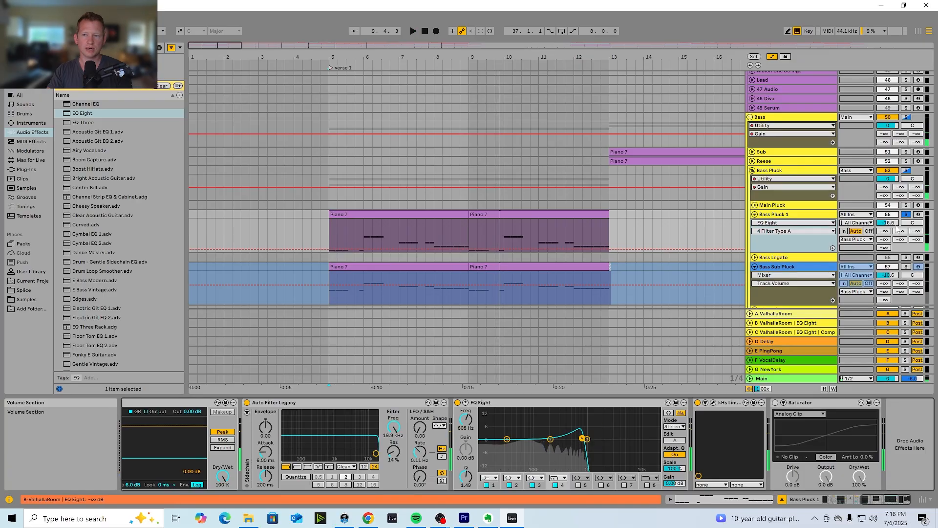
key("space")
- Add Pluckl1 track 27 to the solo alongside Bass Pluck 1 and play both together
scroll(831, 208, "up", 5)
scroll(831, 207, "up", 4)
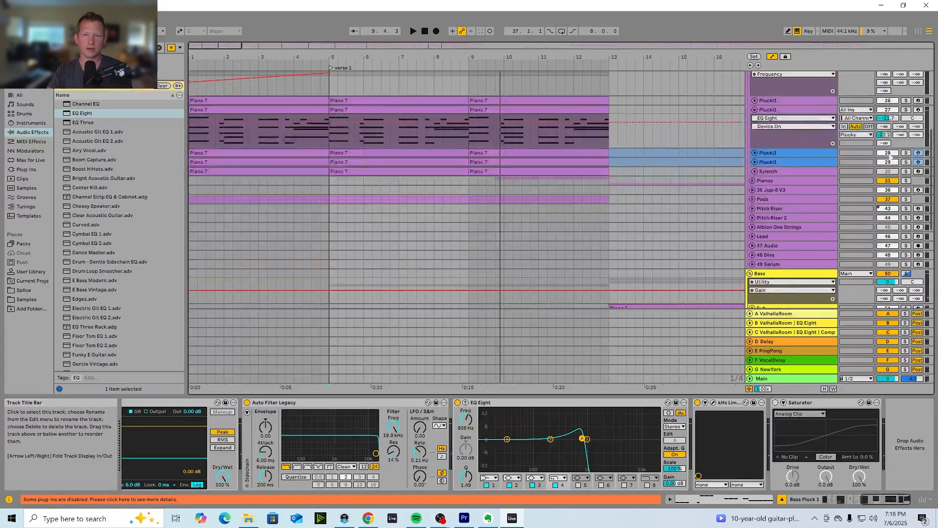
left_click(905, 120)
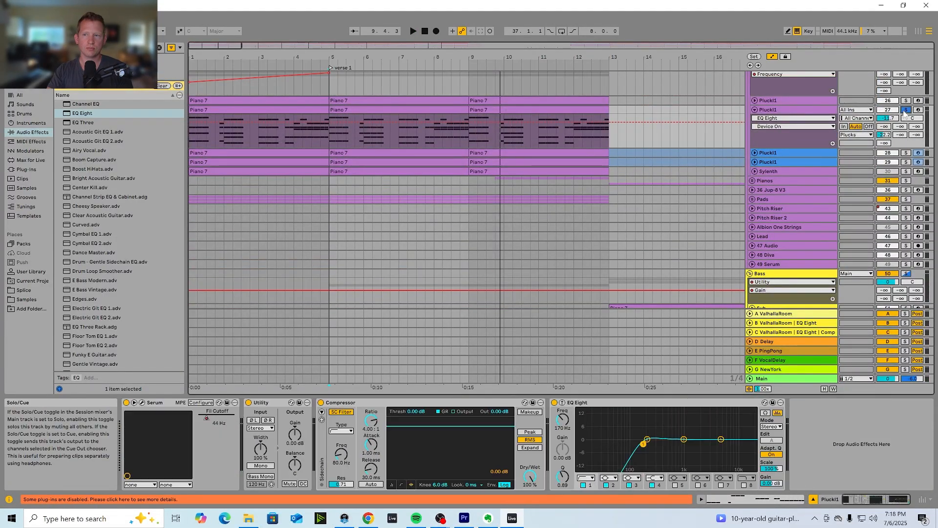
key("space")
scroll(414, 277, "down", 2)
scroll(415, 276, "down", 9)
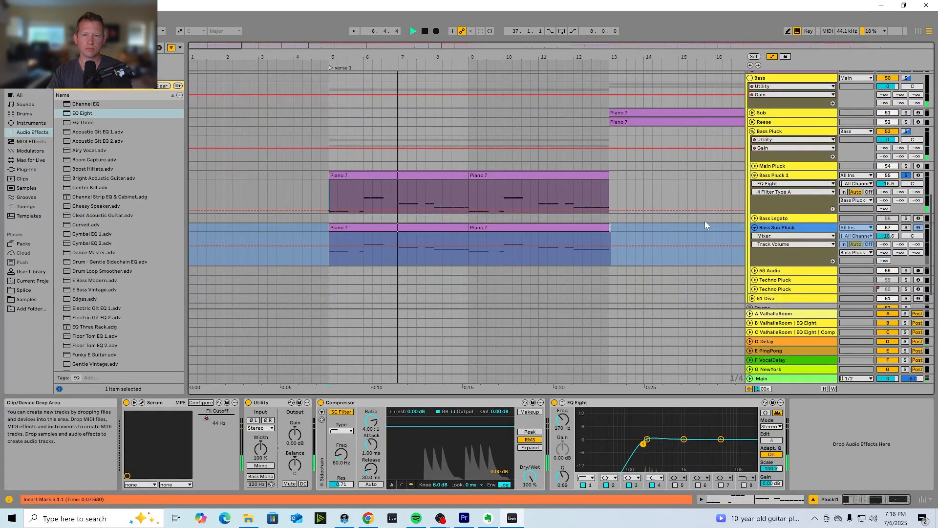
- Set the loop region to start at bar 5 and span 8 bars, matching the Bass Pluck 1 verse clips
left_click_drag(232, 46, 232, 42)
left_click_drag(503, 57, 503, 46)
scroll(503, 103, "up", 4)
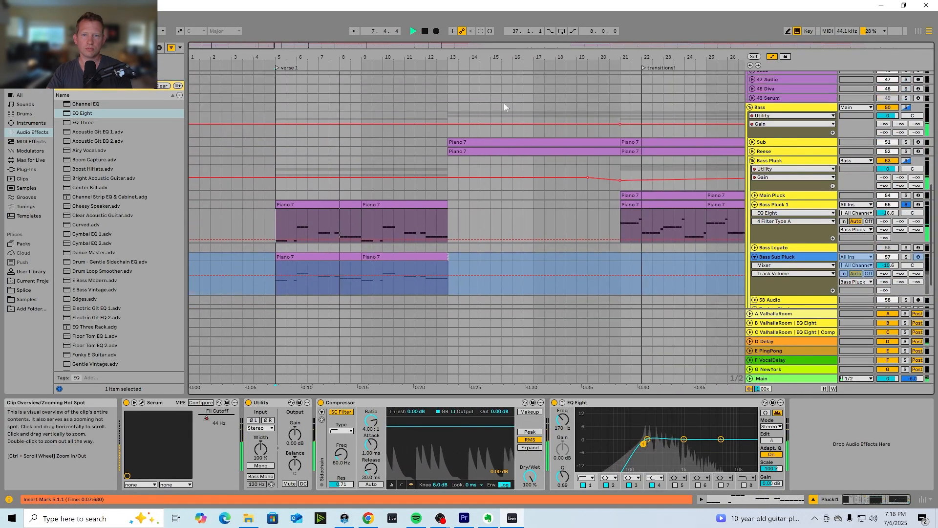
left_click_drag(301, 57, 302, 31)
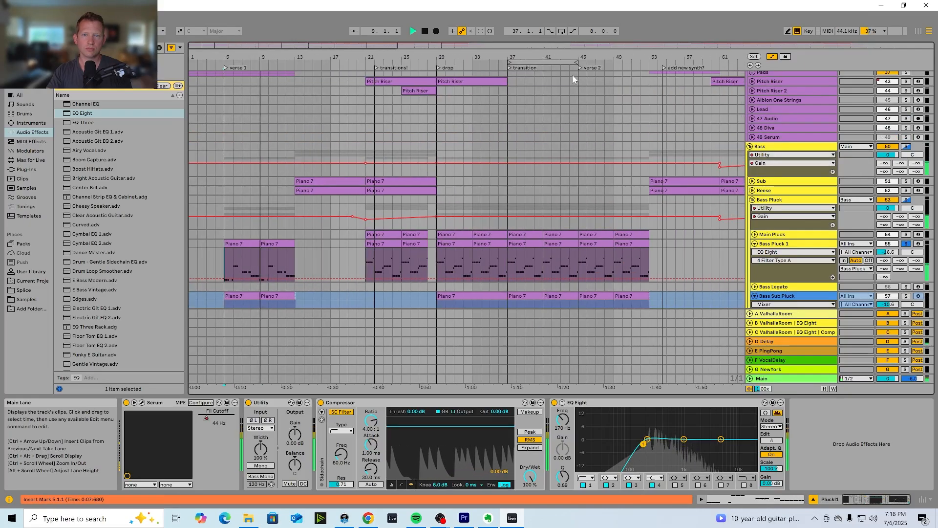
left_click_drag(569, 62, 278, 90)
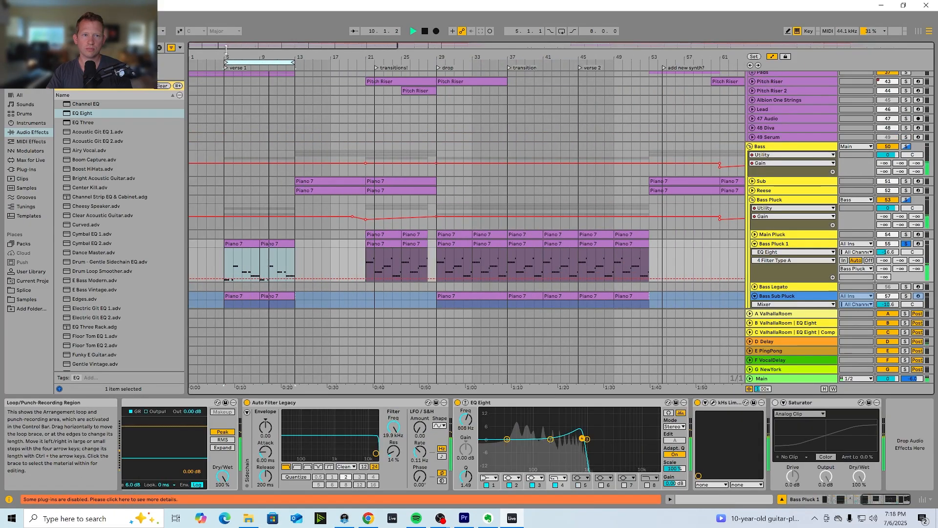
left_click_drag(230, 46, 180, 183)
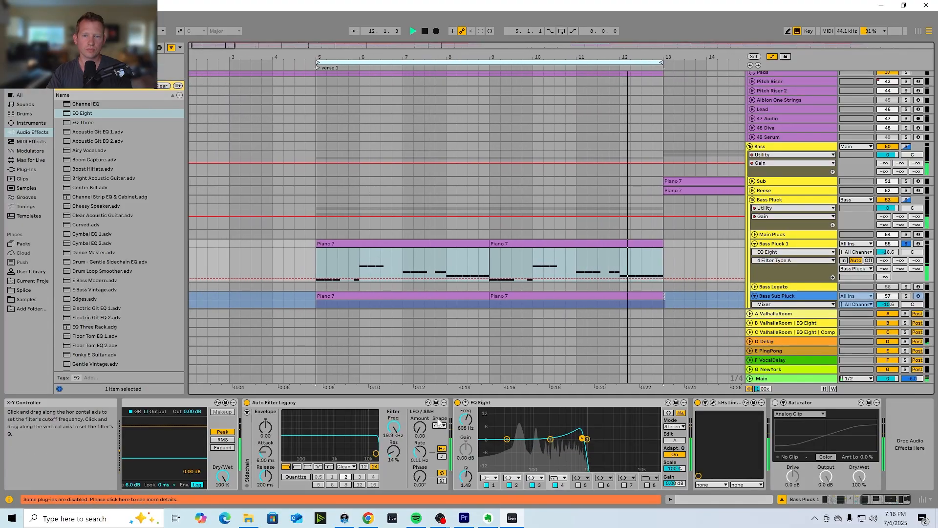
- Bypass EQ Eight on both Bass Pluck 1 and Pluckl1 track 27, and play the verse to hear them without EQ
key("space")
scroll(443, 274, "up", 2)
scroll(445, 274, "up", 4)
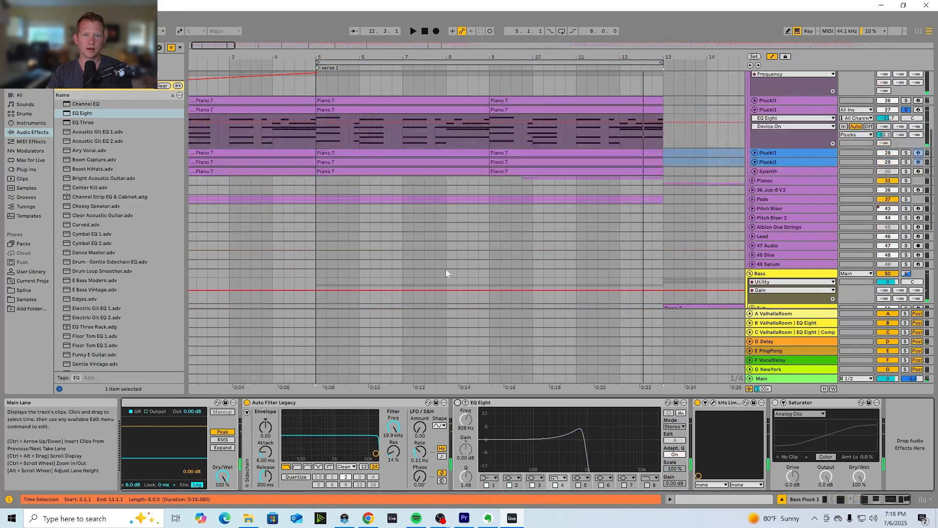
left_click(773, 110)
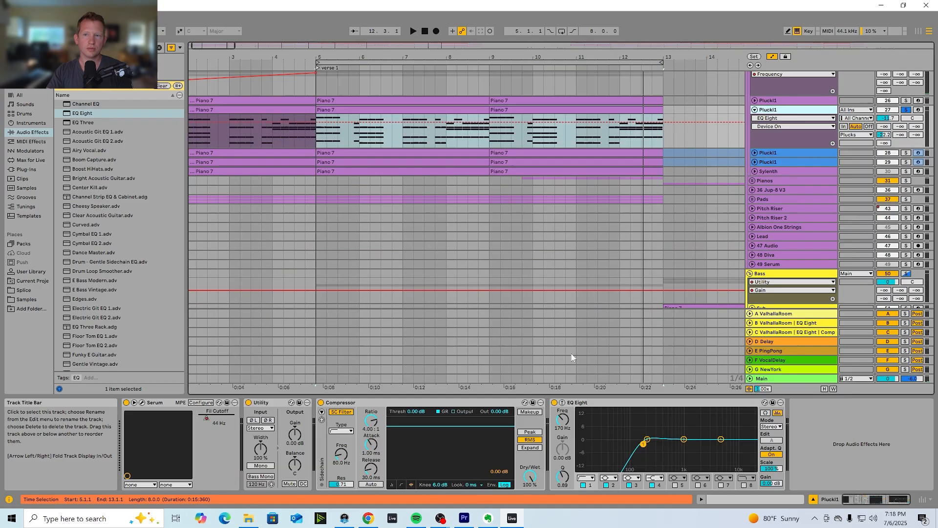
left_click(554, 402)
key("space")
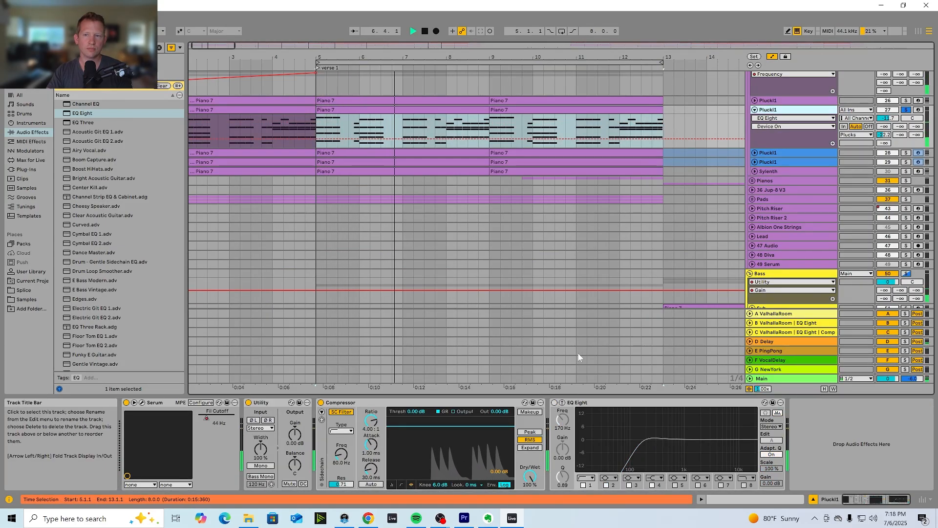
- Re-enable EQ Eight on Pluckl1 track 27 and Bass Pluck 1 during playback to hear the difference
scroll(473, 323, "down", 3)
scroll(473, 321, "down", 5)
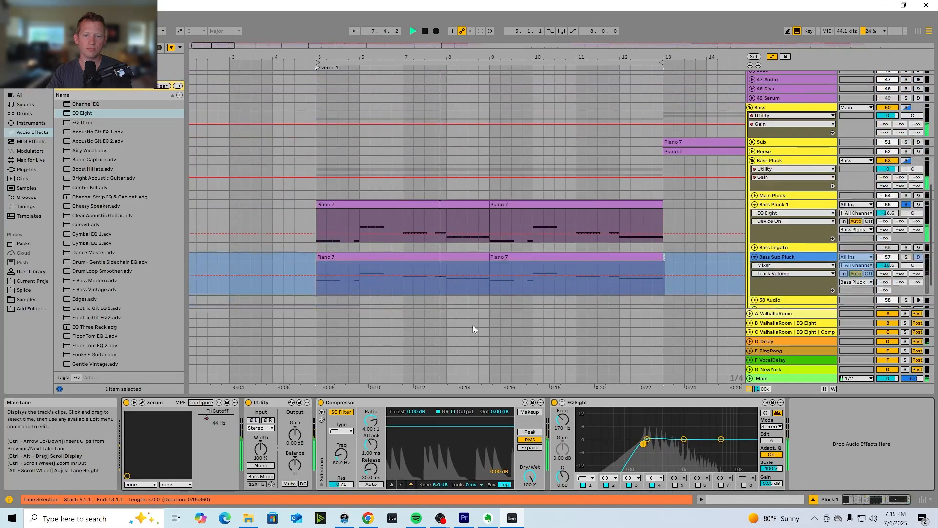
left_click(708, 272)
left_click(458, 403)
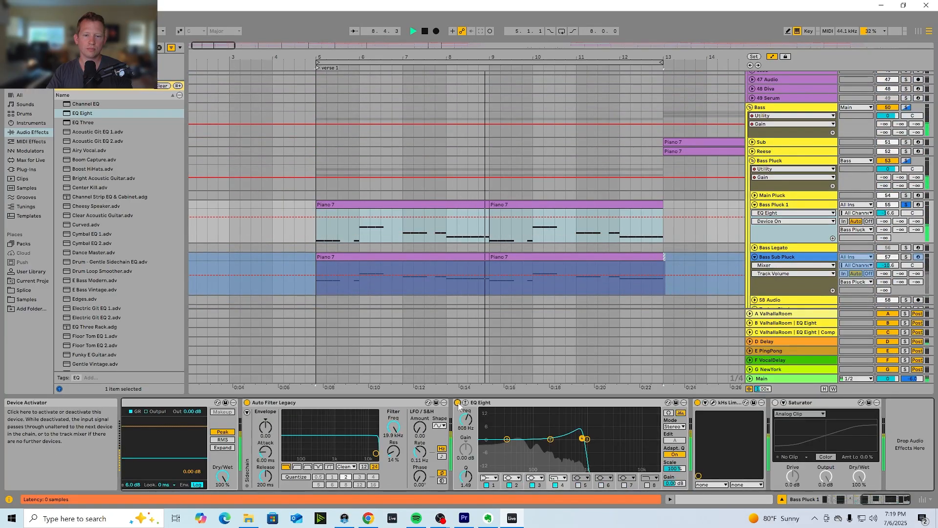
- Stop playback and open the band 4 high cut of EQ Eight on Bass Pluck 1 to 22.0 kHz with a Q of 0.93
key("space")
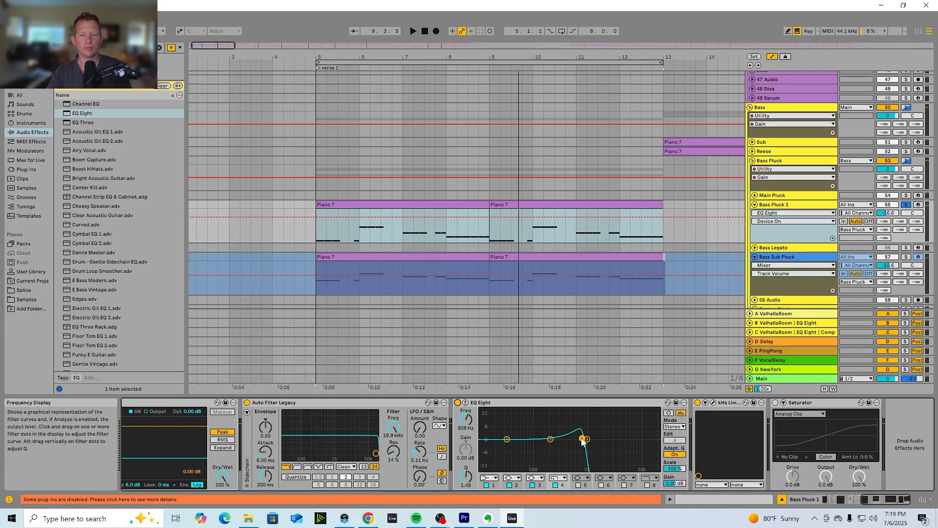
left_click_drag(582, 439, 658, 443)
- Select Pluckl1 track 27 and solo it alone
scroll(579, 283, "up", 10)
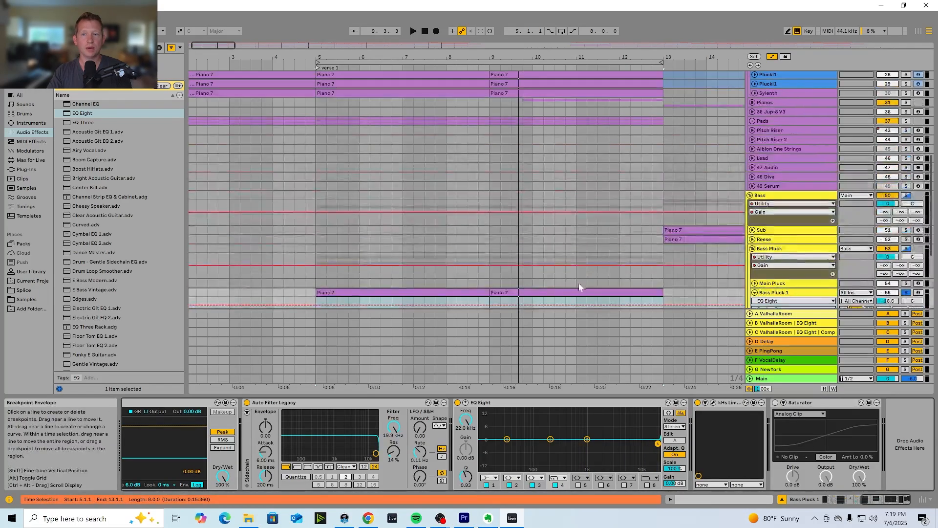
scroll(637, 266, "up", 2)
left_click(776, 148)
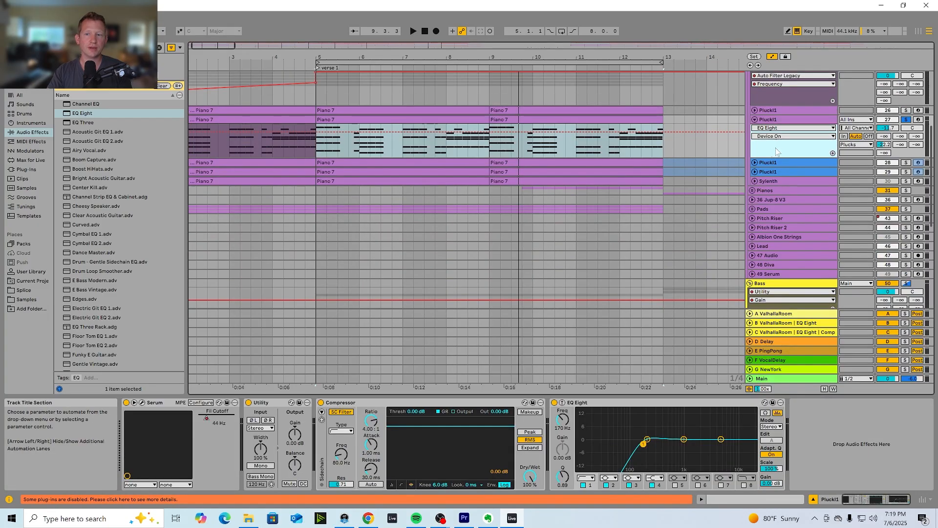
left_click(905, 120)
left_click(905, 120)
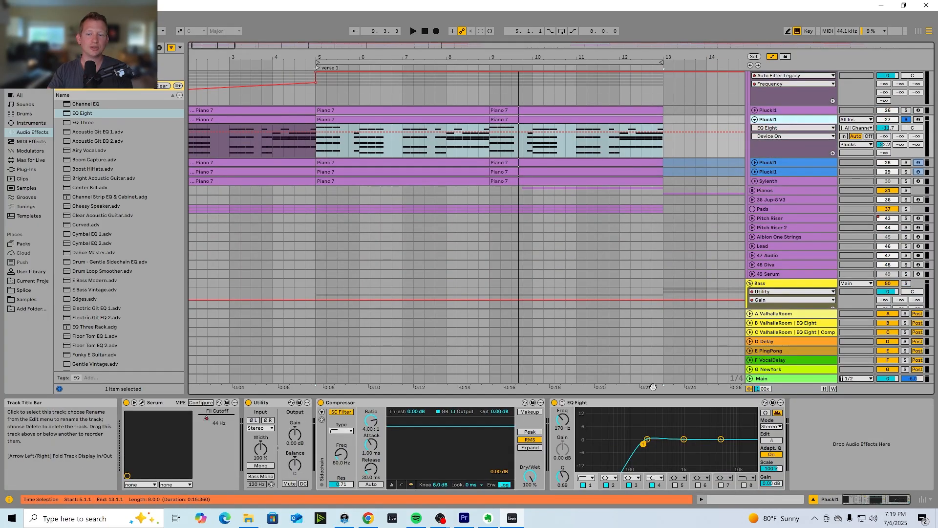
- Raise the band 1 low cut of EQ Eight on Pluckl1 track 27 to 230 Hz with a Q of 0.66 while listening
left_click_drag(644, 444, 645, 445)
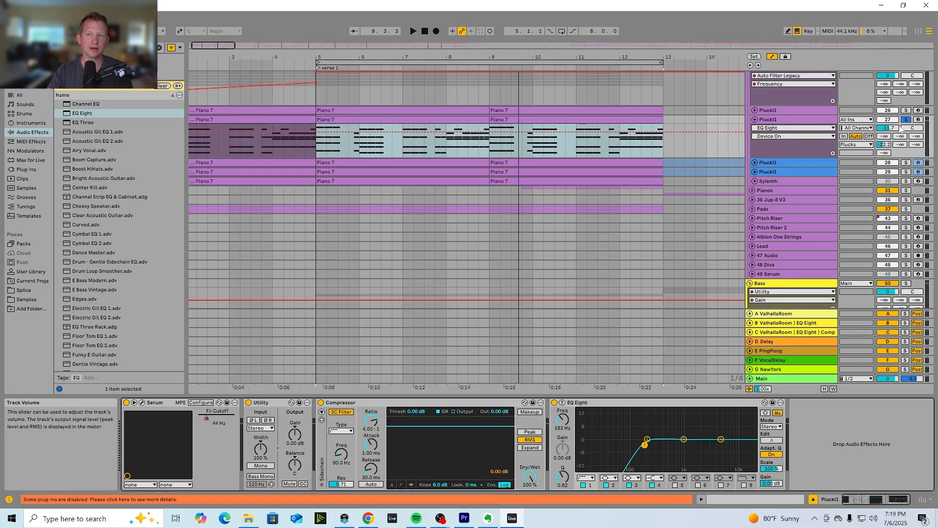
key("space")
mouse_move(645, 445)
left_mouse_down()
mouse_move(610, 435)
mouse_move(597, 444)
mouse_move(649, 447)
left_mouse_up()
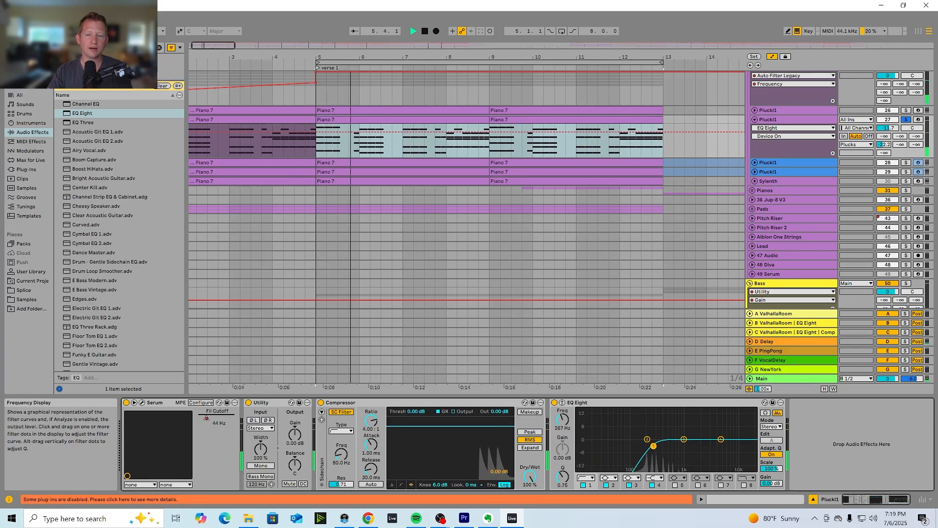
key("space")
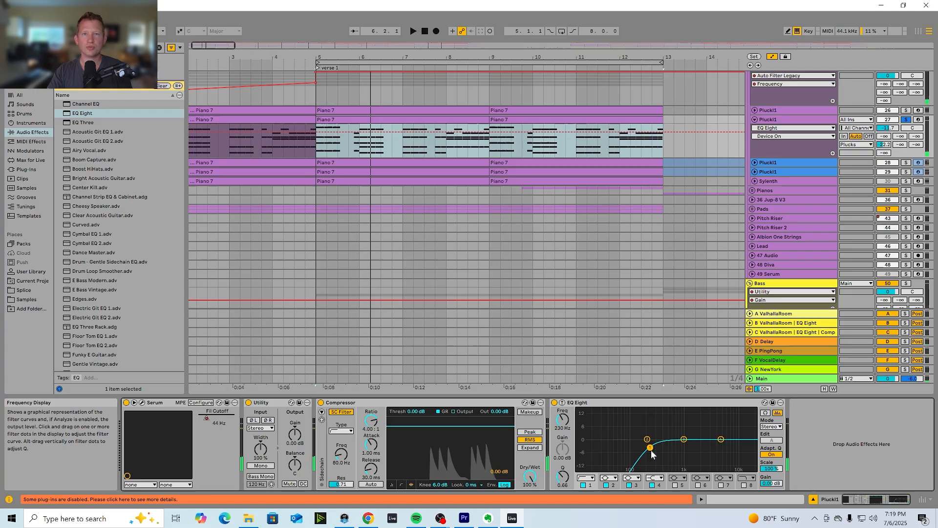
- Lower the band 1 low cut on Pluckl1 track 27 to 156 Hz, play it briefly, and turn the track's solo off
left_click_drag(651, 448, 641, 448)
key("space")
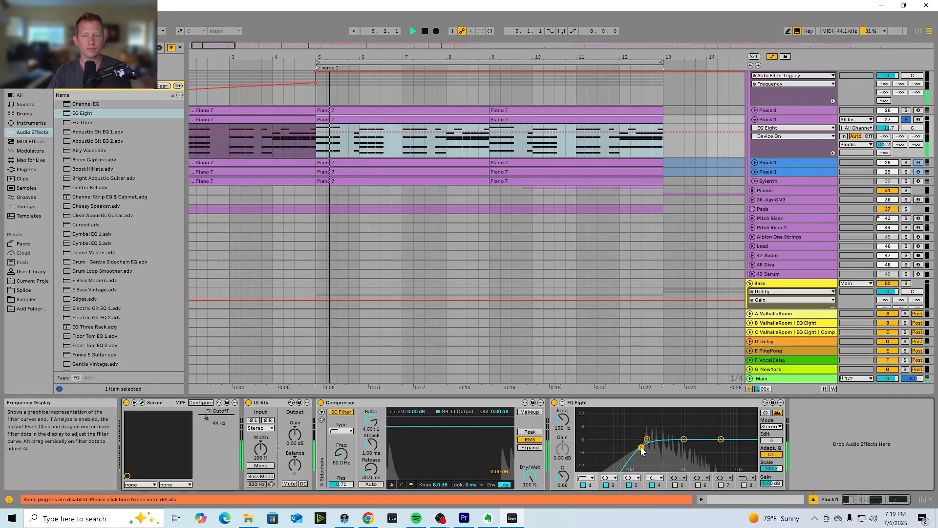
key("space")
left_click(906, 120)
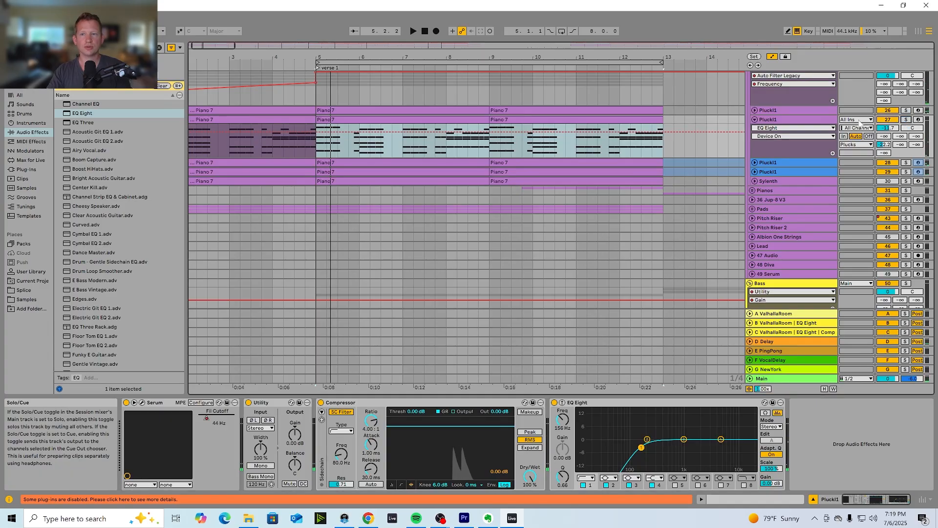
- Fold Pluckl1 track 27 in the arrangement
left_click(755, 120)
scroll(739, 188, "up", 2)
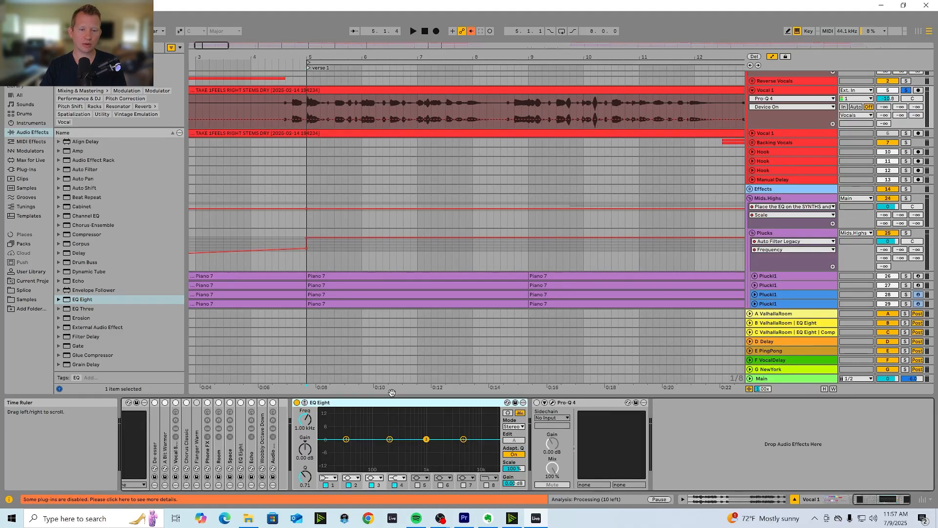
- In EQ Eight on Vocal 1, cut band 2 to -4.34 dB at 126 Hz and boost band 3 to 2.60 dB at 1.41 kHz
left_click_drag(389, 439, 379, 448)
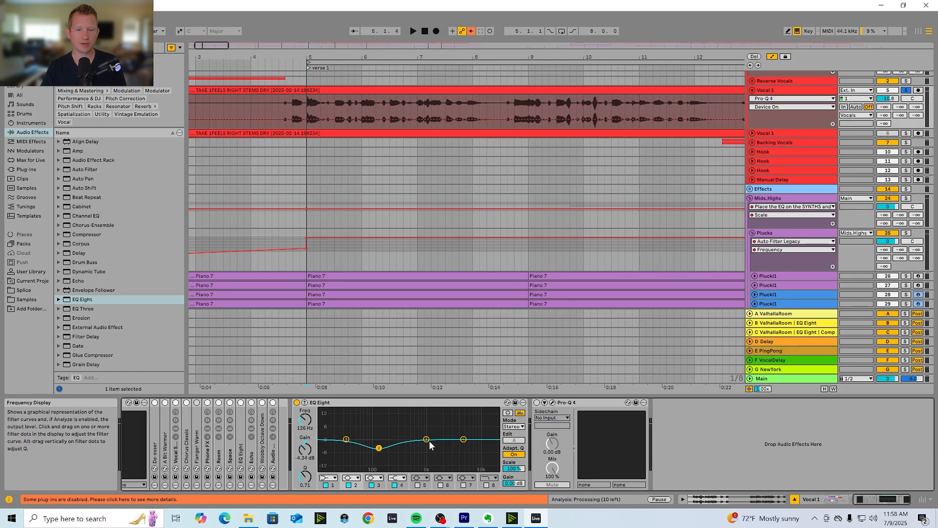
left_click_drag(429, 441, 435, 425)
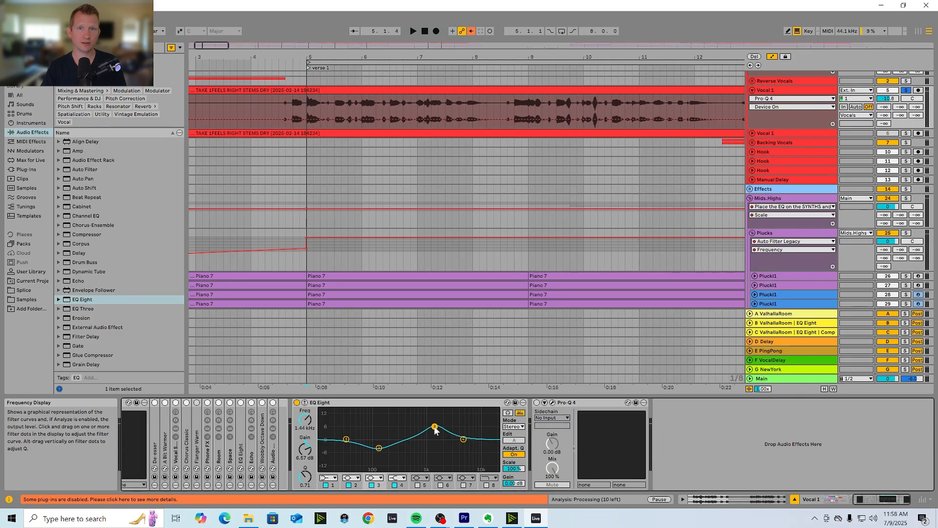
left_click_drag(435, 429, 434, 433)
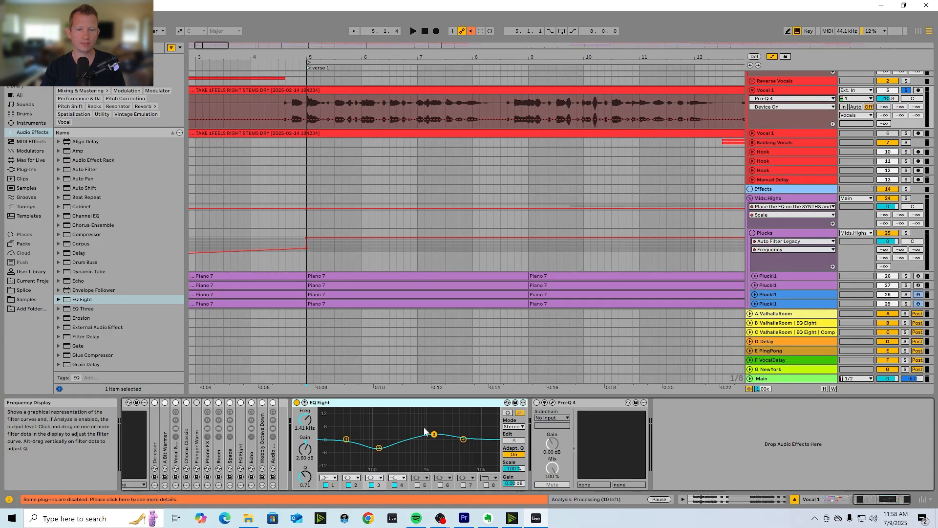
- Flatten EQ Eight on Vocal 1 with band 3 at 0.12 dB and 2.15 kHz and band 2 at -0.12 dB and 129 Hz
left_click_drag(435, 434, 444, 439)
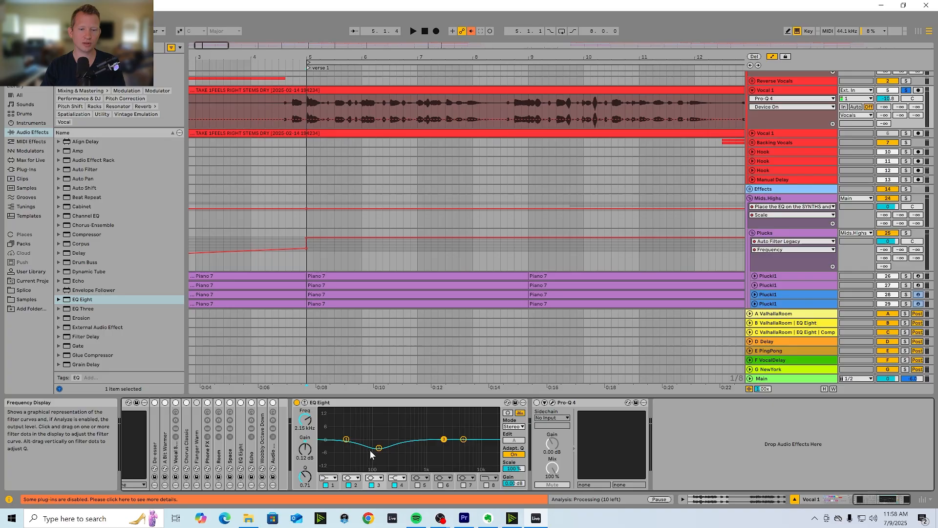
left_click(379, 447)
left_click_drag(379, 448, 379, 440)
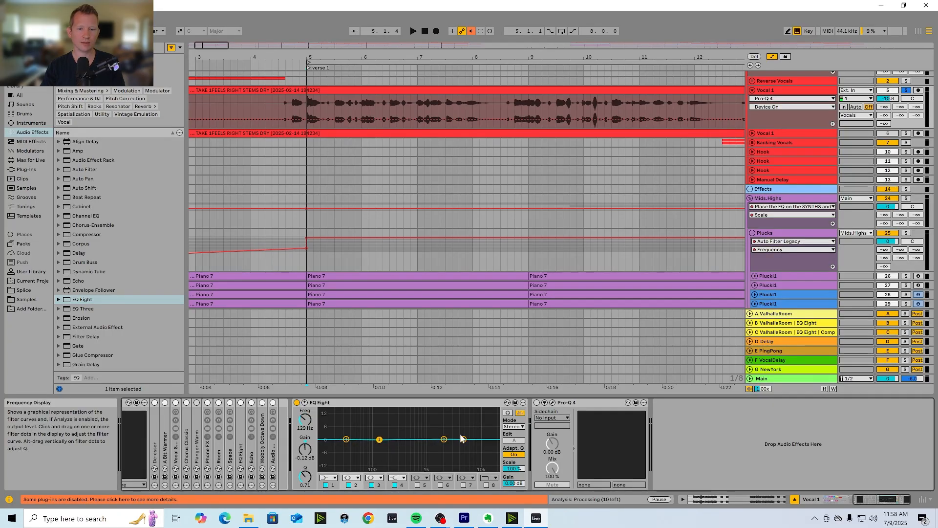
- Raise the band 4 high shelf of EQ Eight on Vocal 1 to 6.07 dB at 2.02 kHz
left_click_drag(464, 440, 443, 427)
left_click(443, 439)
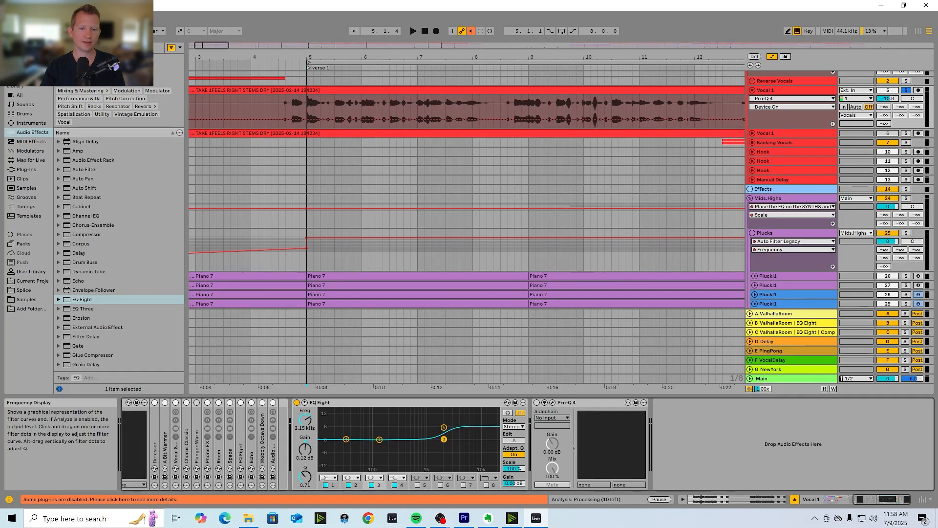
left_click(444, 427)
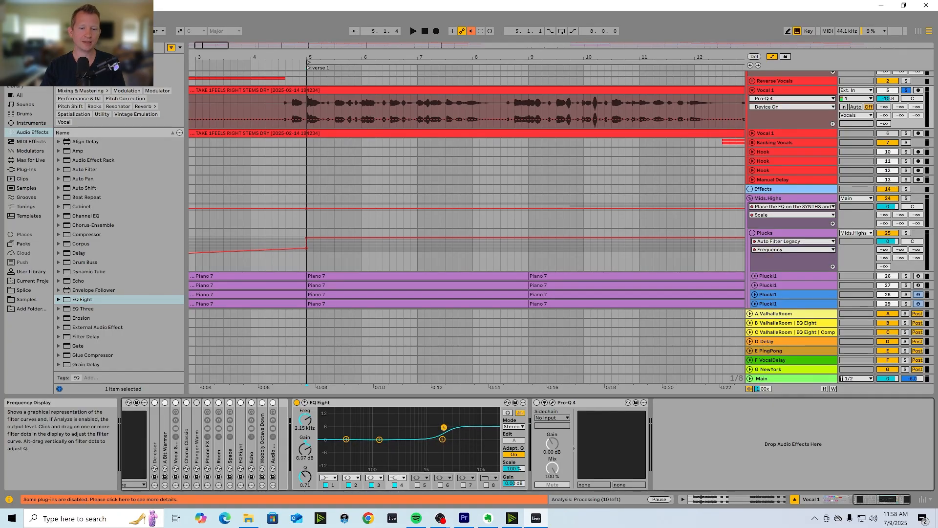
- Duplicate EQ Eight on Vocal 1 and flatten the copy's band 4 to 0.12 dB at 2.50 kHz
left_click(416, 408)
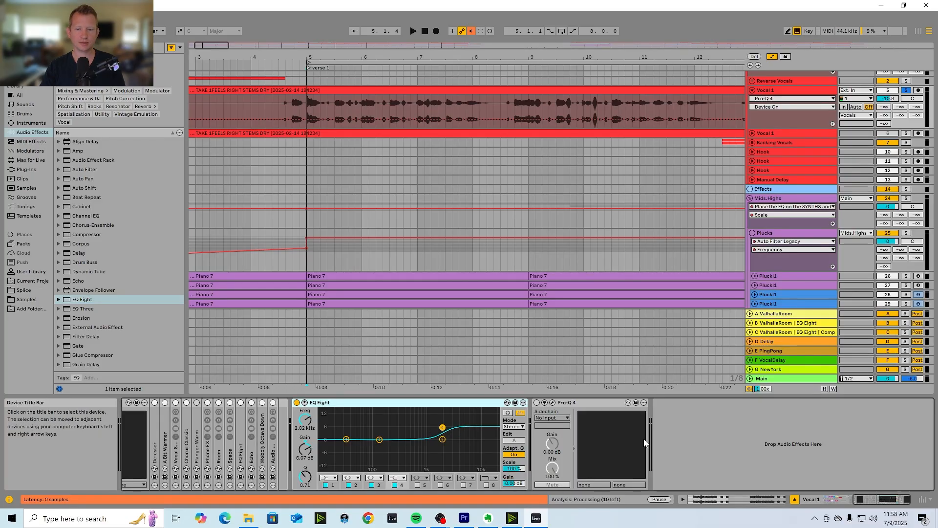
key("ctrl+d")
left_click_drag(682, 428, 687, 439)
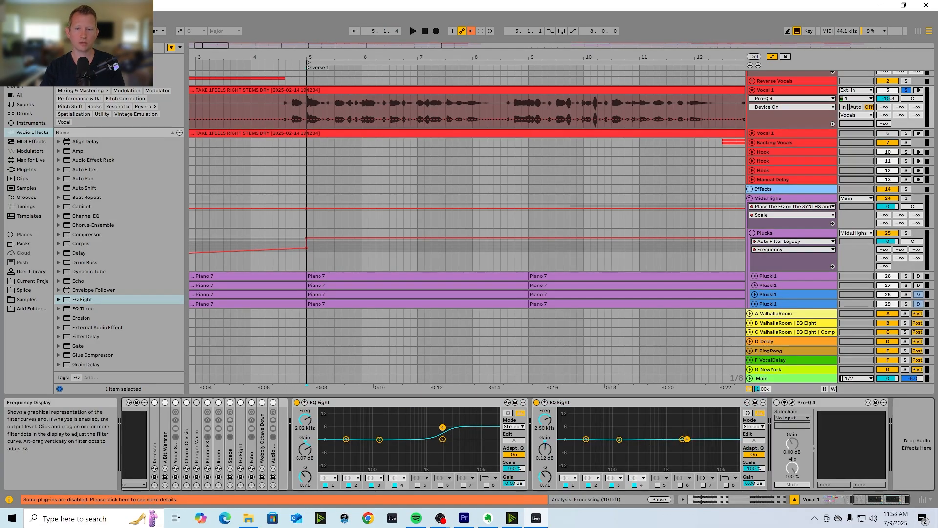
- Pull bands 1 and 2 of the second EQ Eight down into a gentle low-end cut, with band 2 at -1.61 dB and 758 Hz
left_click_drag(620, 440, 656, 447)
left_click_drag(586, 440, 651, 449)
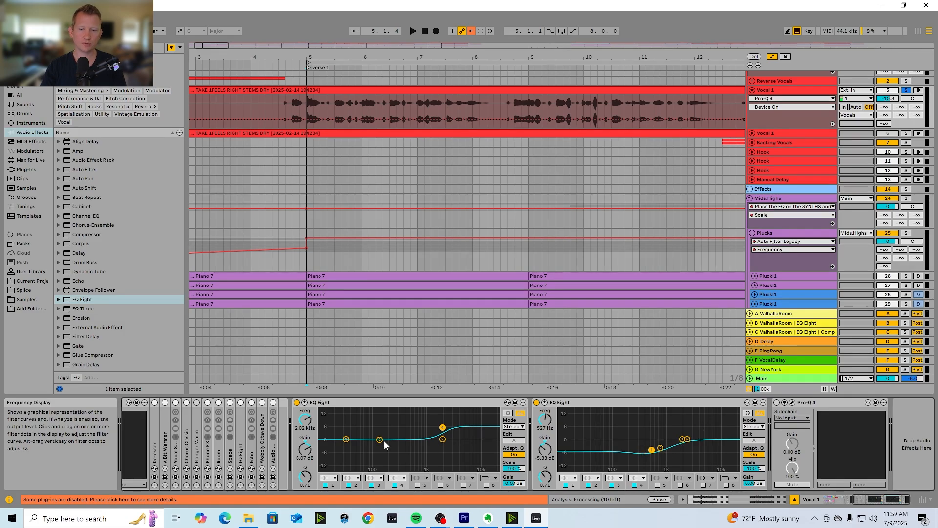
left_click(536, 403)
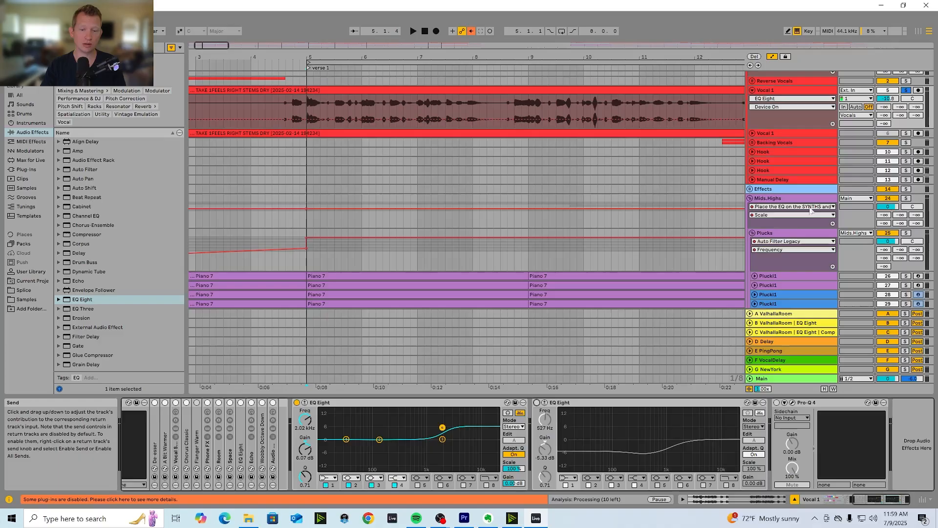
left_click(536, 403)
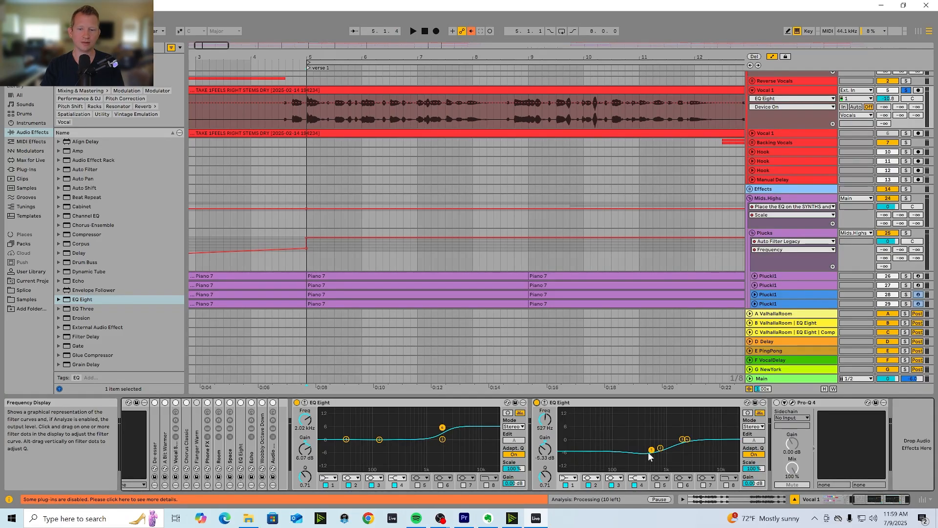
mouse_move(649, 453)
left_mouse_down()
mouse_move(642, 445)
mouse_move(659, 443)
left_mouse_up()
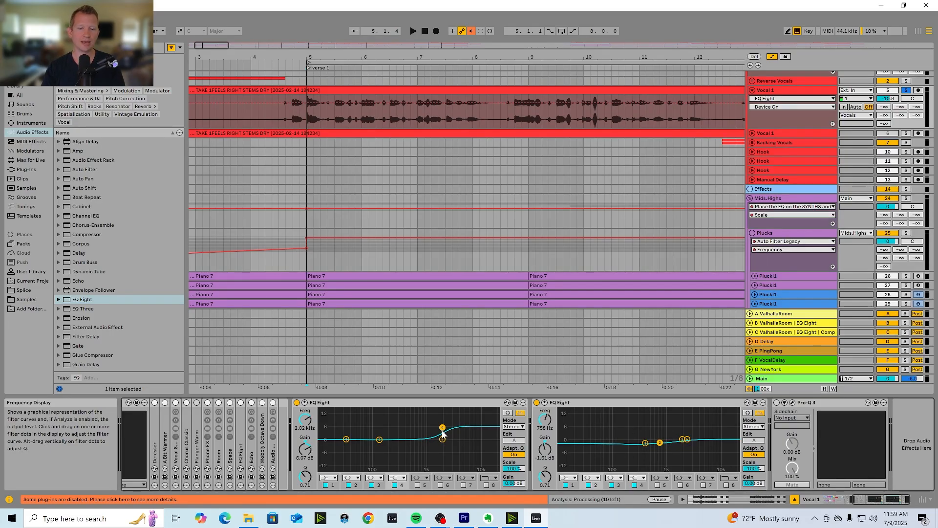
- On the first EQ Eight, cut band 2 to -4.34 dB at 174 Hz and lower the band 4 high shelf
left_click_drag(381, 441, 394, 450)
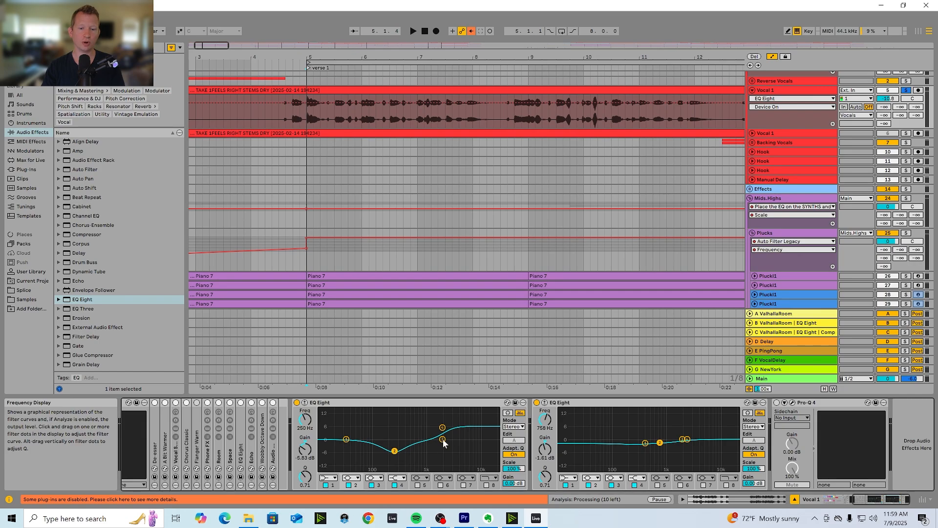
left_click_drag(442, 427, 446, 432)
left_click_drag(394, 450, 386, 447)
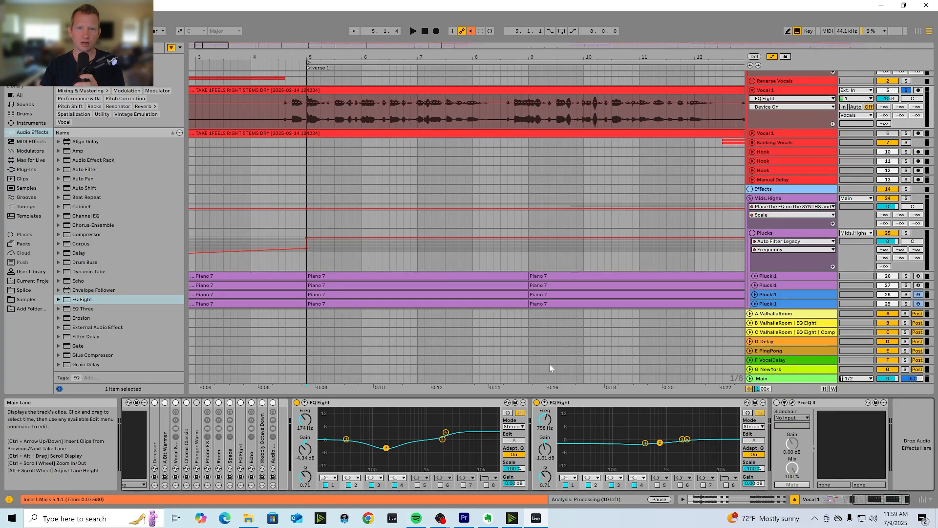
- Open the Pro-Q 4 editor on Vocal 1 and continue with the evaluation version
left_click(790, 413)
left_click(814, 441)
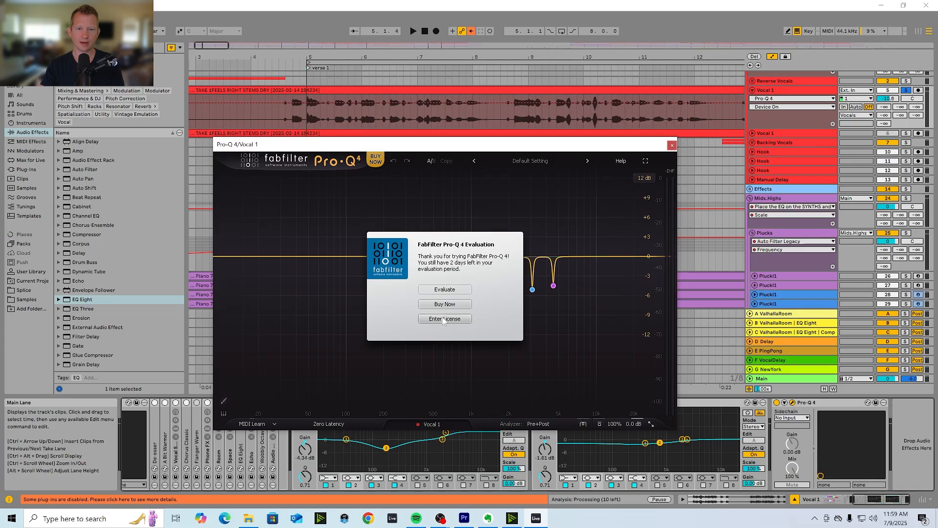
left_click(444, 290)
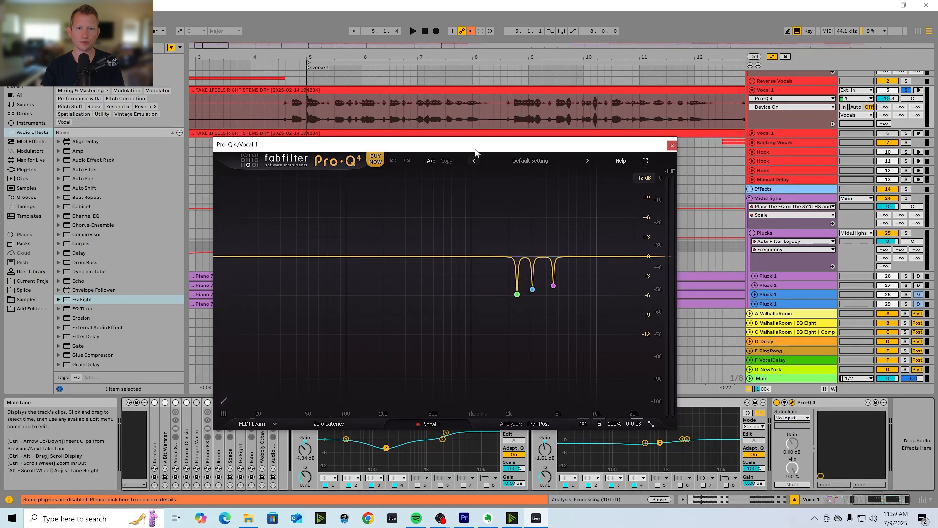
left_click_drag(476, 153, 461, 127)
- Delete the three narrow cut bands from Pro-Q 4 on Vocal 1
right_click(503, 268)
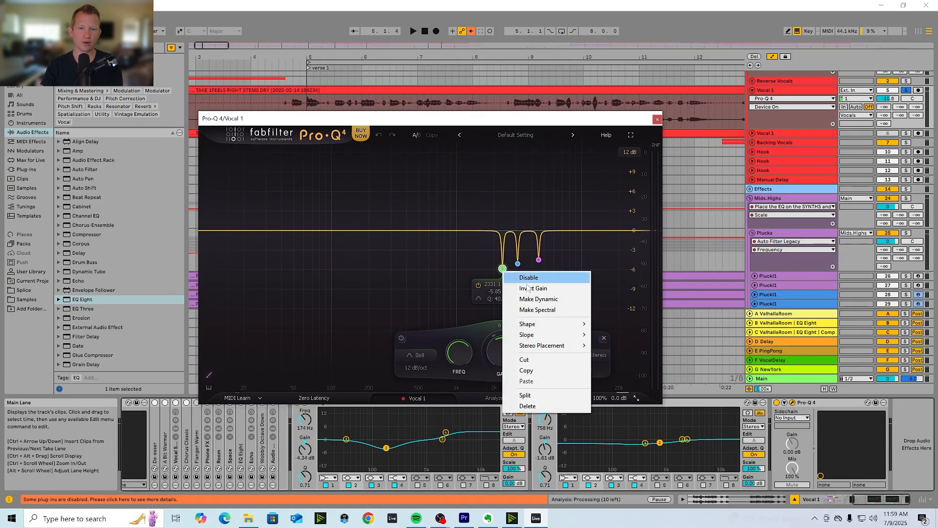
left_click(528, 406)
right_click(518, 264)
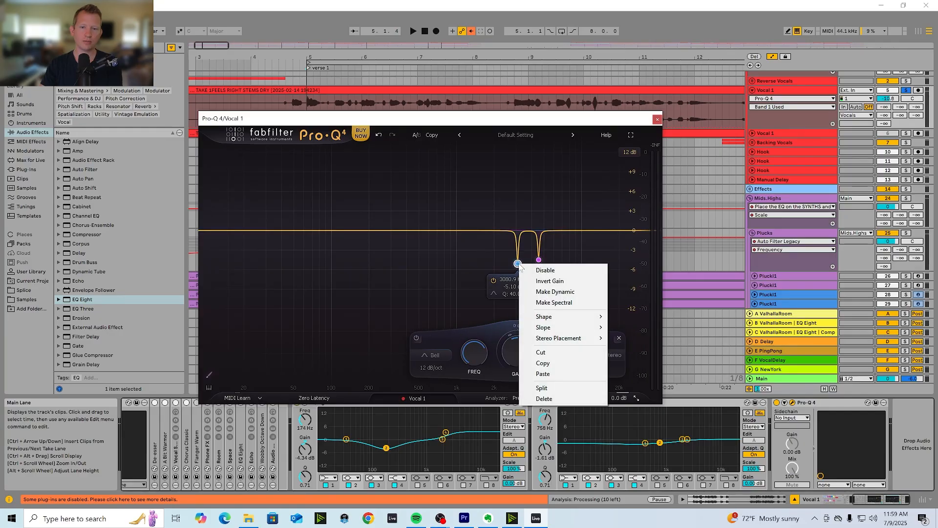
left_click(544, 398)
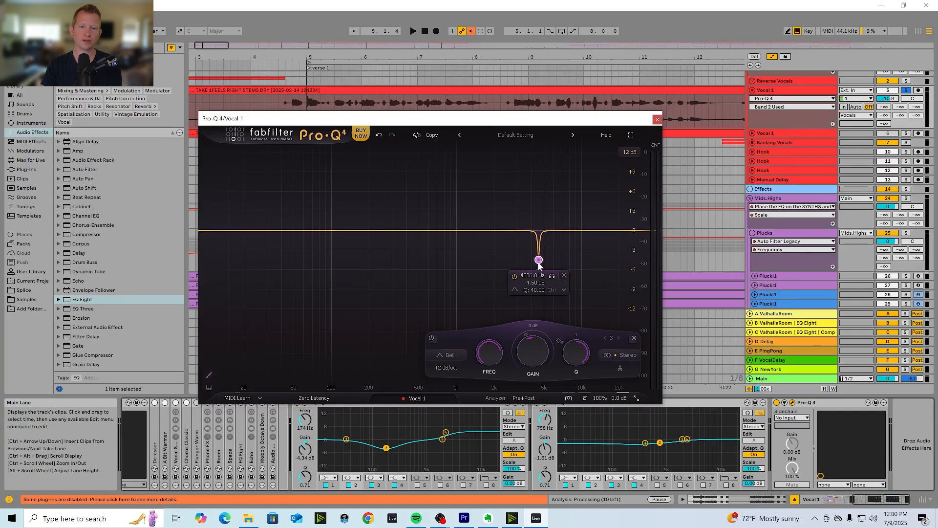
right_click(539, 259)
left_click(558, 347)
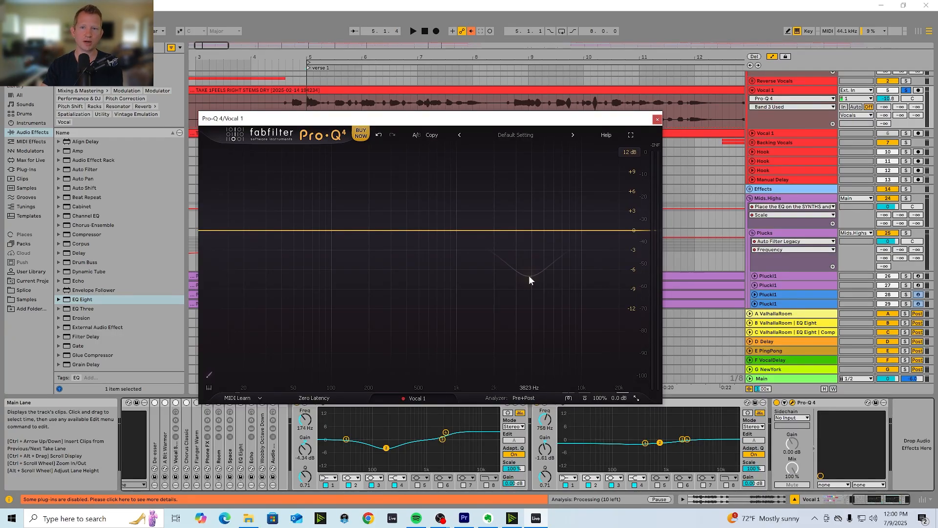
- Add a bell band in Pro-Q 4 at about 93 Hz with a 6.53 dB boost and a Q of 7.33
left_click_drag(522, 118, 488, 137)
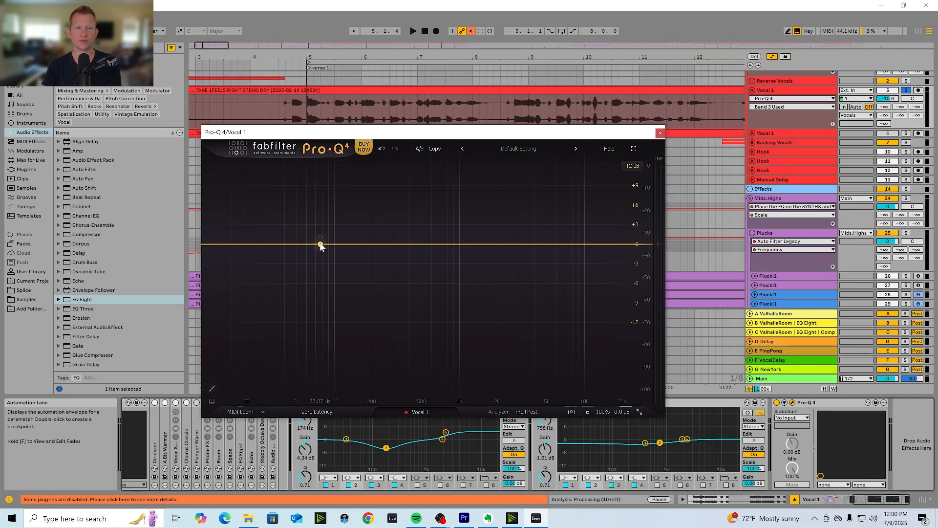
left_click_drag(321, 244, 331, 227)
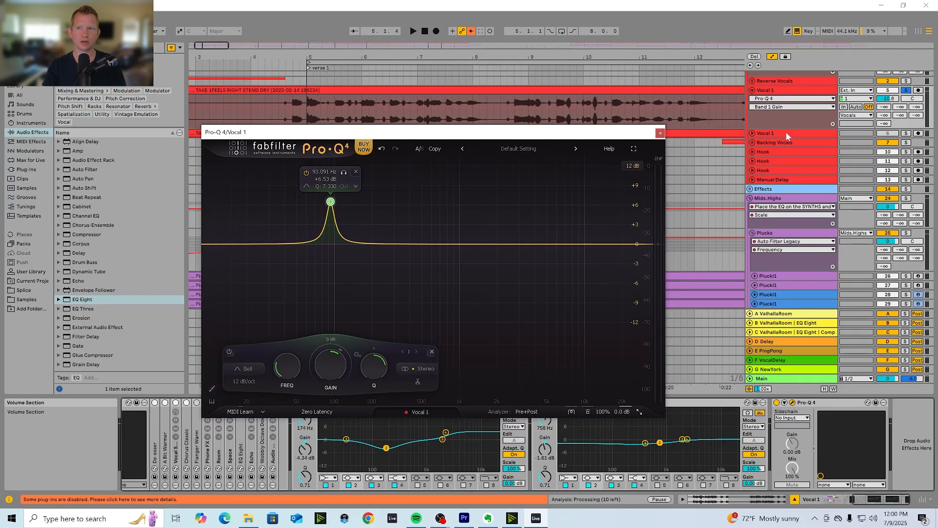
left_click_drag(488, 137, 485, 125)
- Play Vocal 1 from bar 5 with both EQ Eight devices bypassed
left_click(303, 92)
key("space")
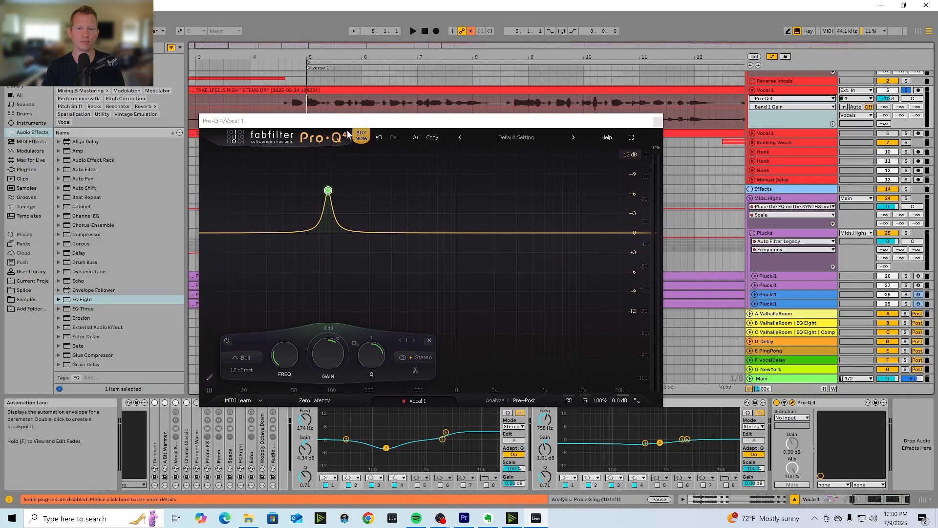
left_click_drag(398, 129, 390, 97)
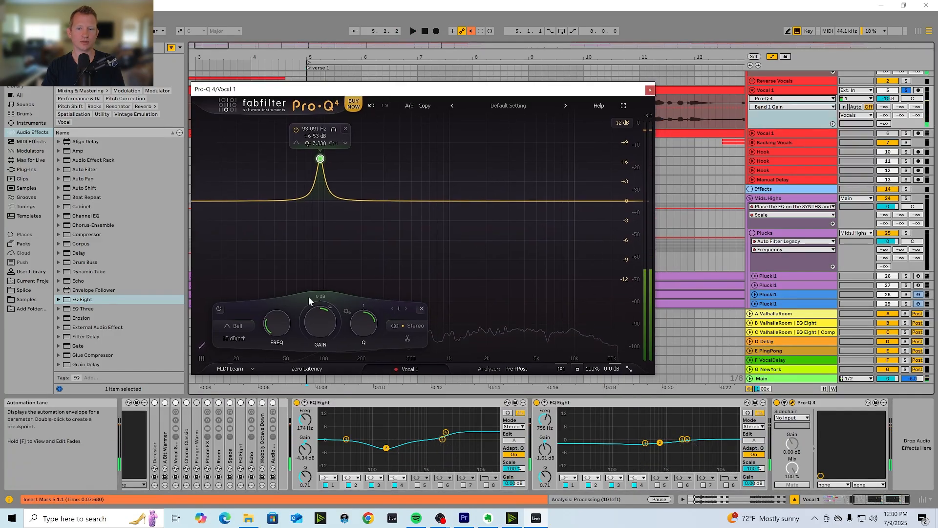
key("space")
left_click(538, 404)
key("space")
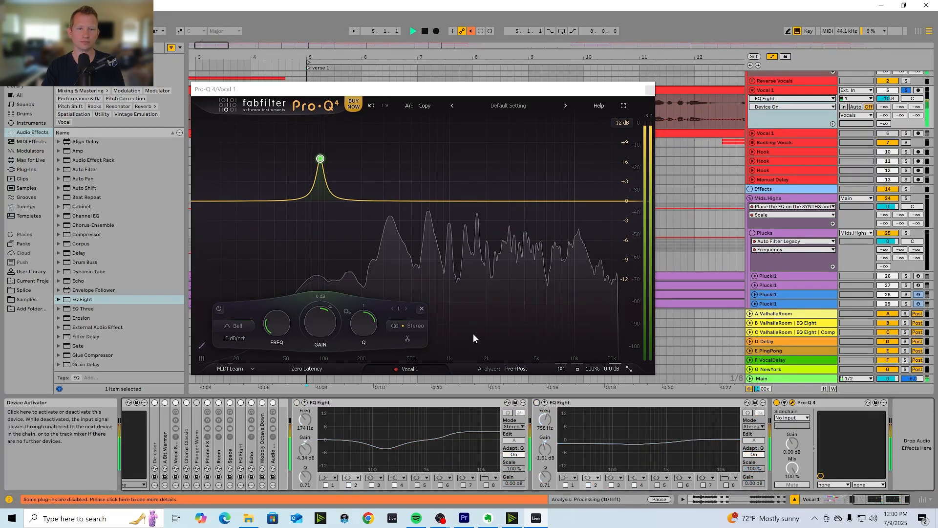
- Boost the Pro-Q 4 bell band to 9.45 dB at about 92 Hz with a Q of 15.33 while listening, and stop playback
mouse_move(322, 166)
mouse_move(326, 191)
left_mouse_down()
mouse_move(326, 153)
mouse_move(326, 175)
left_mouse_up()
scroll(328, 183, "up", 3)
key("space")
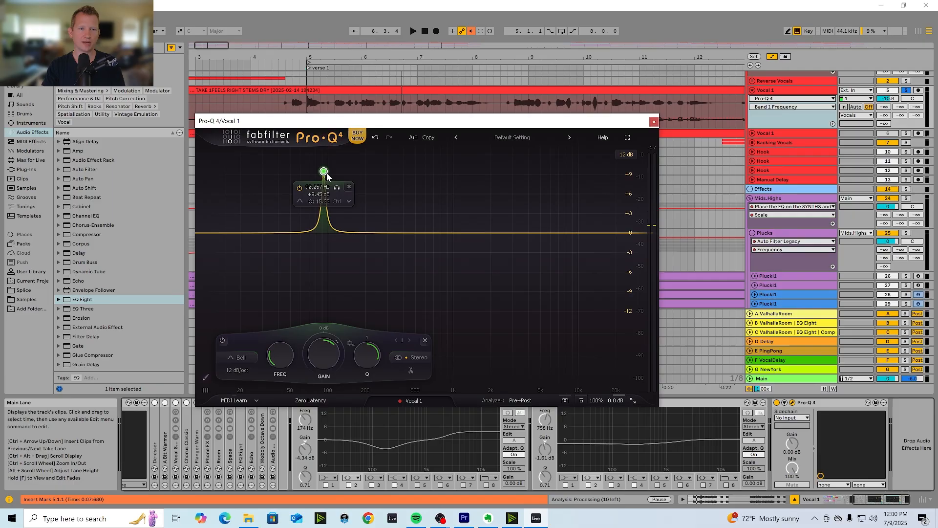
- Audition the Pro-Q 4 bell band in solo during playback, sweeping it up to about 510 Hz
left_click(336, 188)
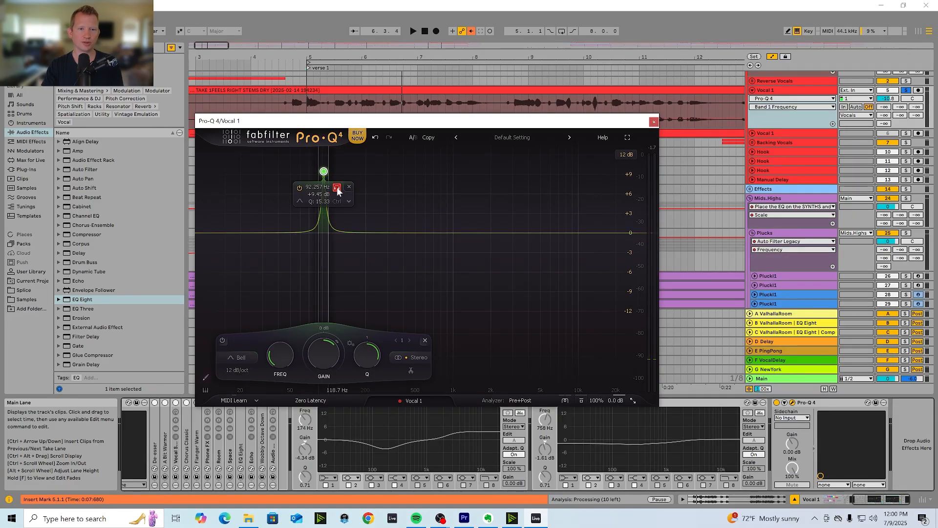
key("space")
left_click_drag(338, 190, 432, 191)
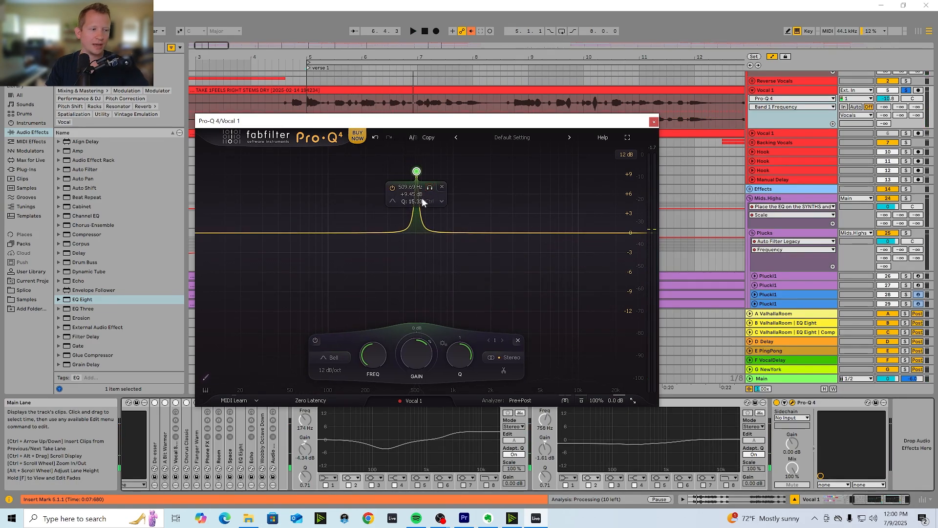
- Sweep the soloed band further up during playback and turn it into a -6.52 dB notch at 1597.6 Hz with a Q of 30.90
left_click(429, 190)
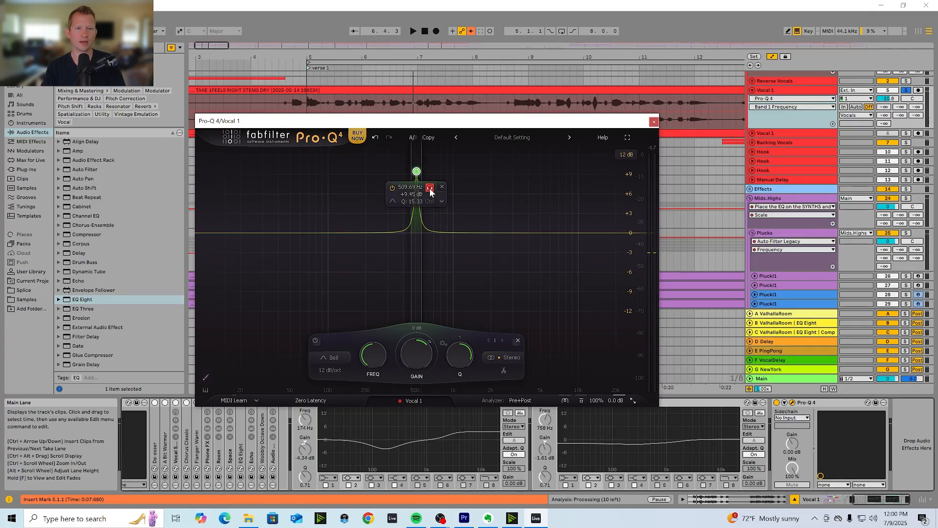
key("space")
left_click_drag(430, 189, 478, 271)
key("space")
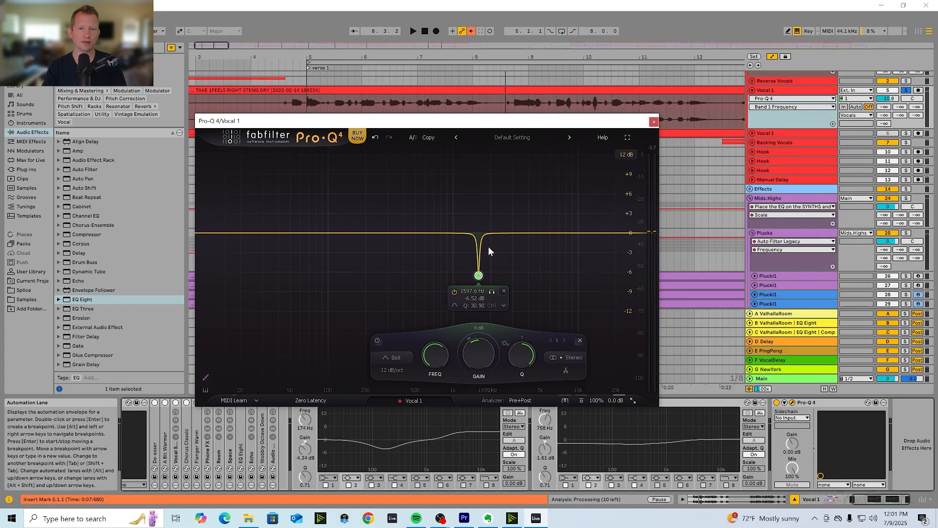
- Add a second bell band in Pro-Q 4, sweep it while listening, and set it as a -4.20 dB notch at 2765.7 Hz with a Q of 40
mouse_move(497, 234)
left_mouse_down()
mouse_move(494, 188)
mouse_move(494, 230)
left_mouse_up()
left_click_drag(504, 159, 509, 164)
key("space")
key("space")
left_click_drag(497, 189, 494, 269)
scroll(493, 265, "up", 3)
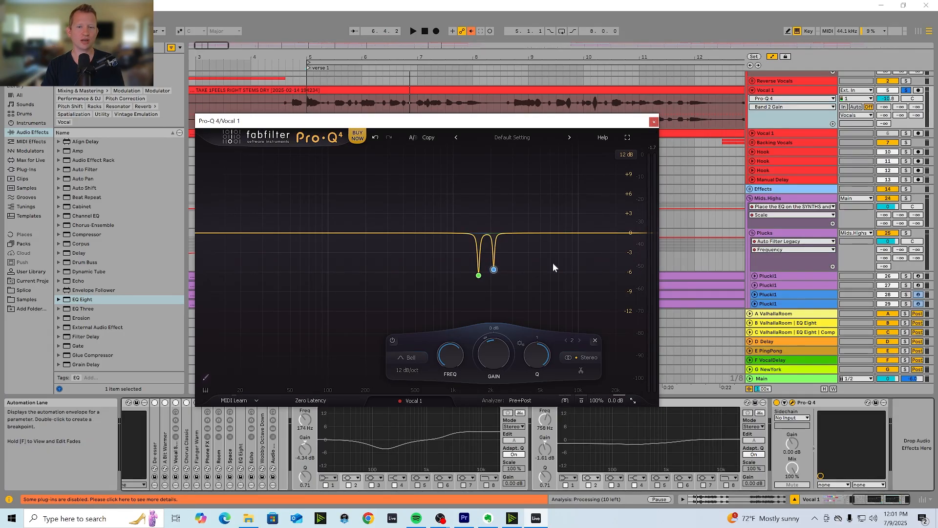
mouse_move(494, 273)
mouse_move(494, 272)
left_mouse_down()
mouse_move(488, 207)
mouse_move(508, 267)
left_mouse_up()
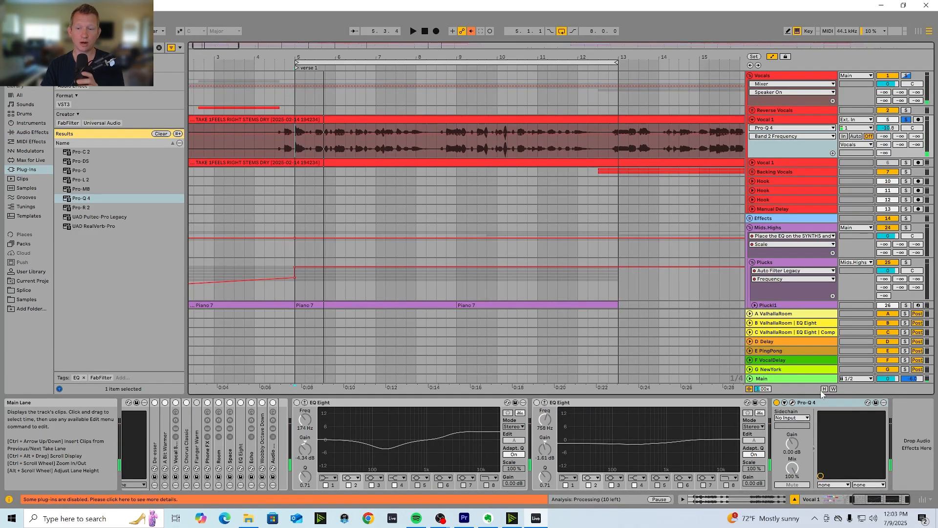
- Reopen the Pro-Q 4 editor on Vocal 1
left_click(792, 403)
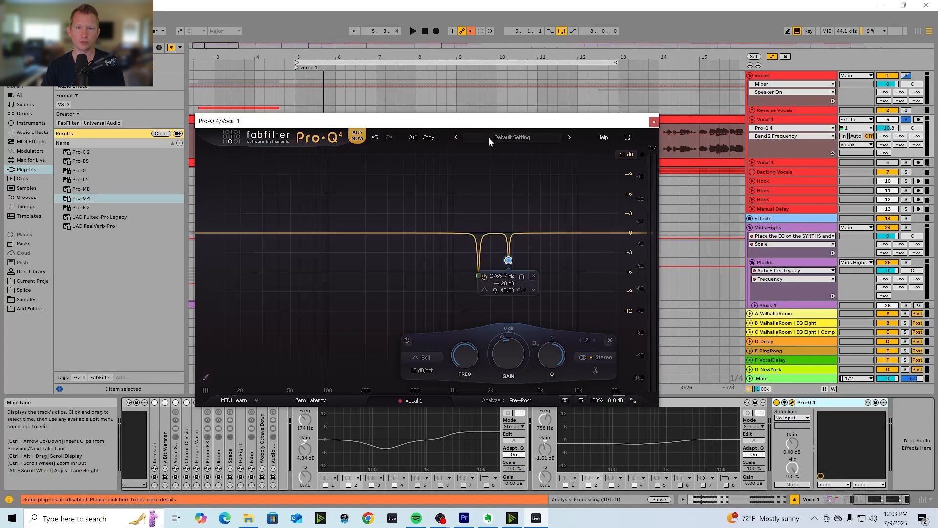
- Flatten the narrow Pro-Q 4 notch to -0.30 dB at 1065.8 Hz and set band 2 to -1.80 dB at 5333.4 Hz with a Q of 7.065
left_click_drag(471, 126, 463, 120)
left_click_drag(501, 254, 500, 230)
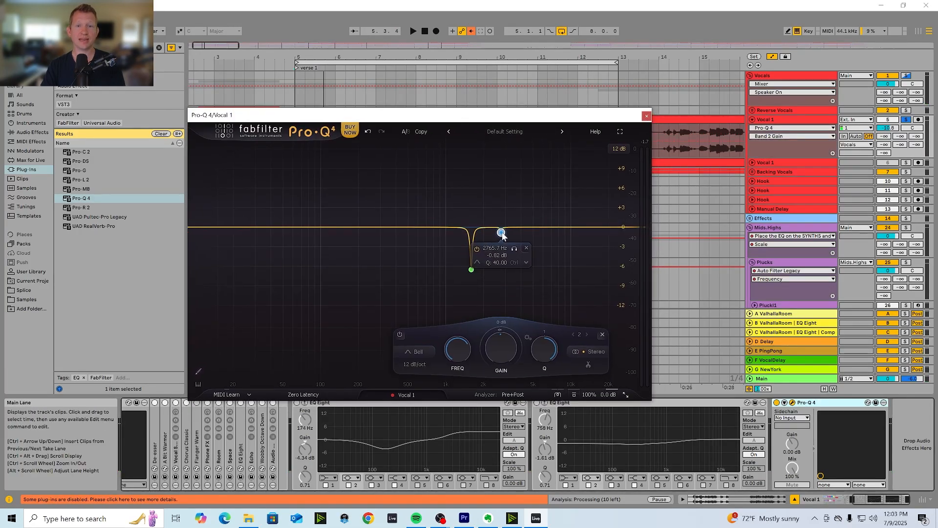
left_click_drag(472, 269, 535, 263)
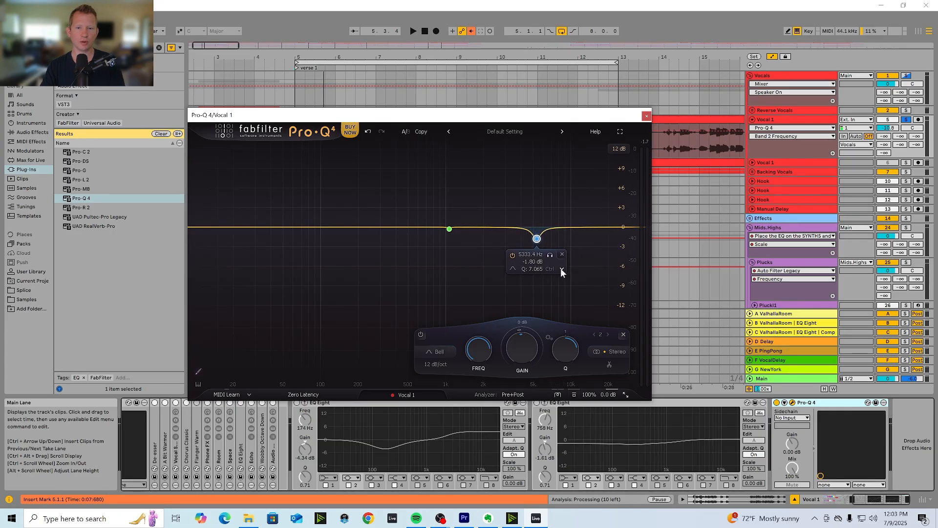
- Make the 5333.4 Hz band dynamic and deepen its dynamic range to about -9 dB after playing the vocal
right_click(559, 264)
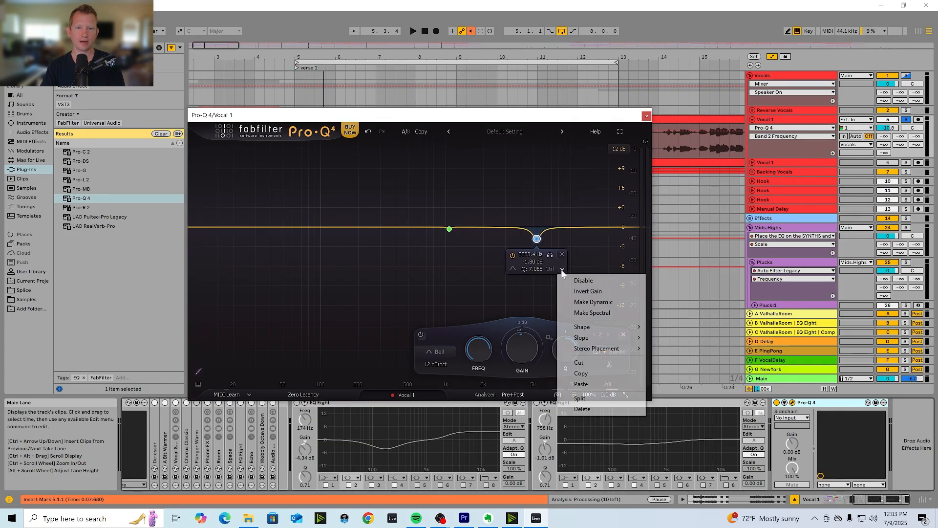
left_click(594, 303)
key("space")
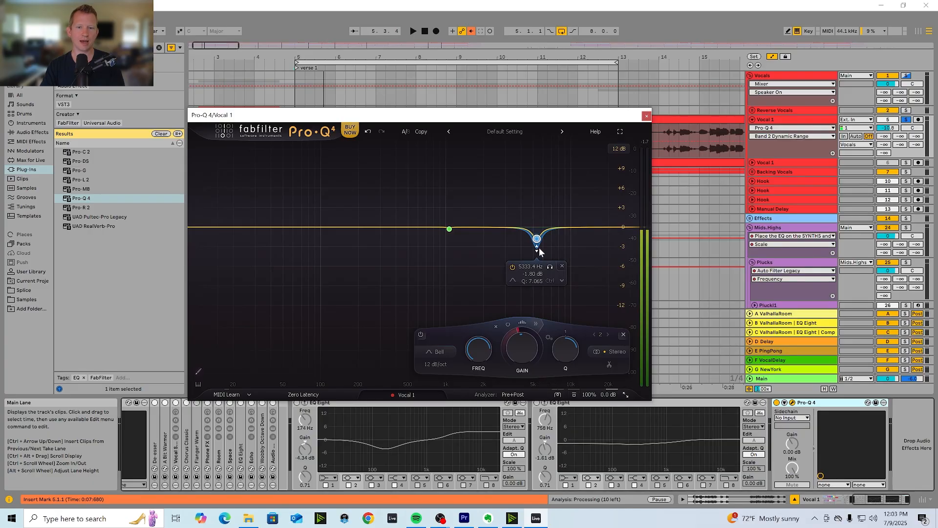
key("space")
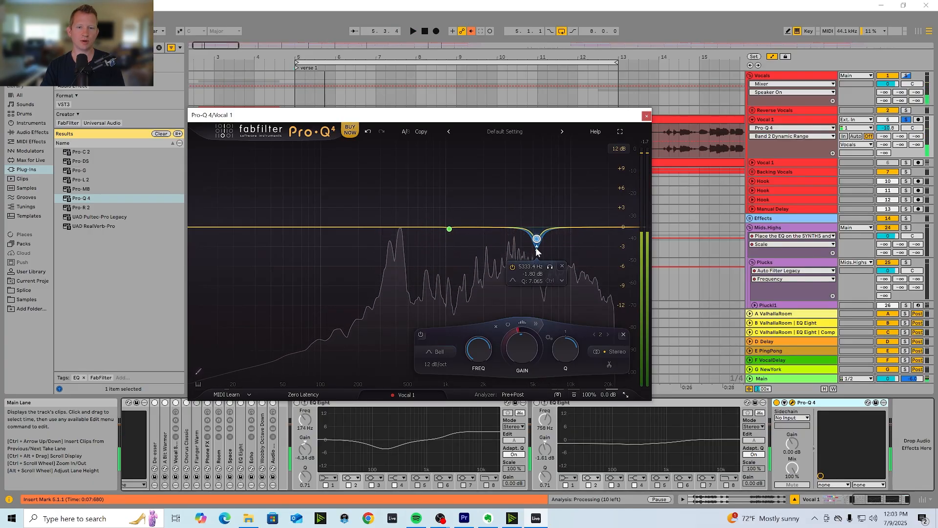
left_click_drag(536, 248, 536, 285)
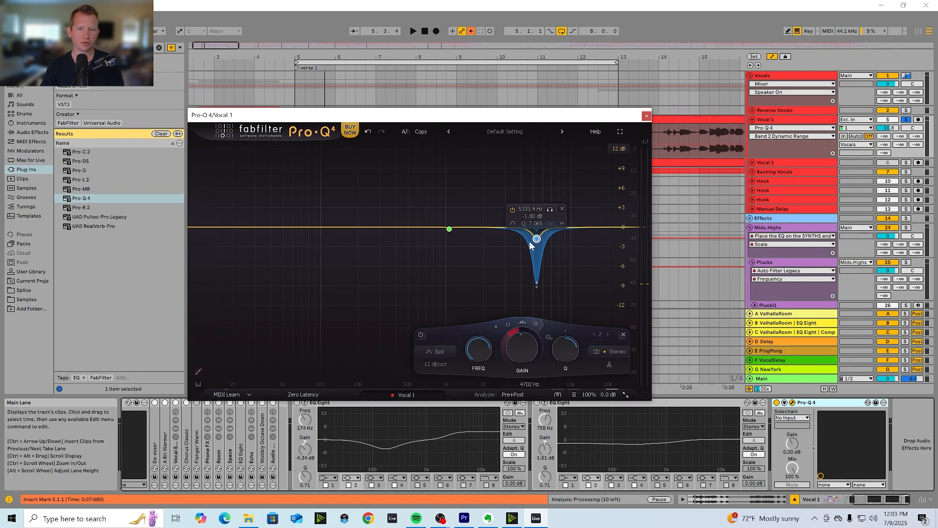
- Delete the dynamic band and create a new bell band set to -1.28 dB at 9744.5 Hz with a Q of 5.259
left_click_drag(444, 120, 442, 120)
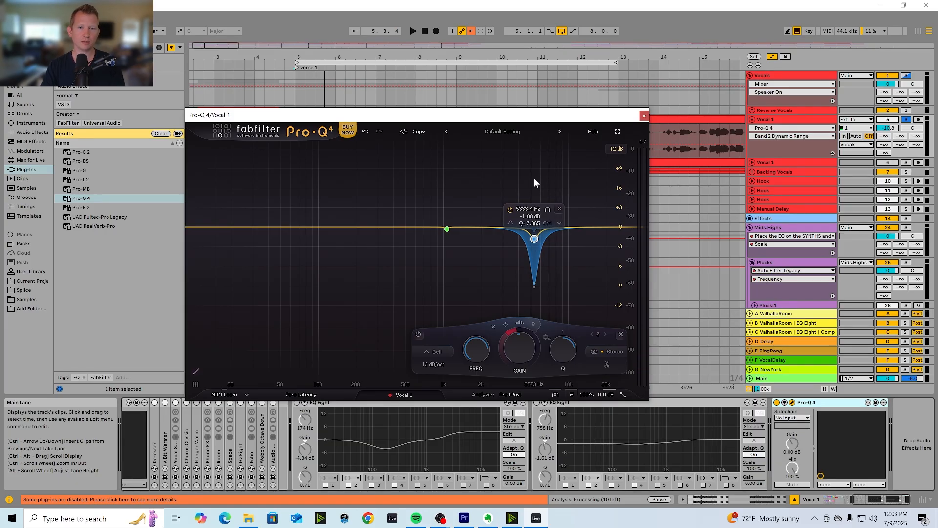
left_click(559, 209)
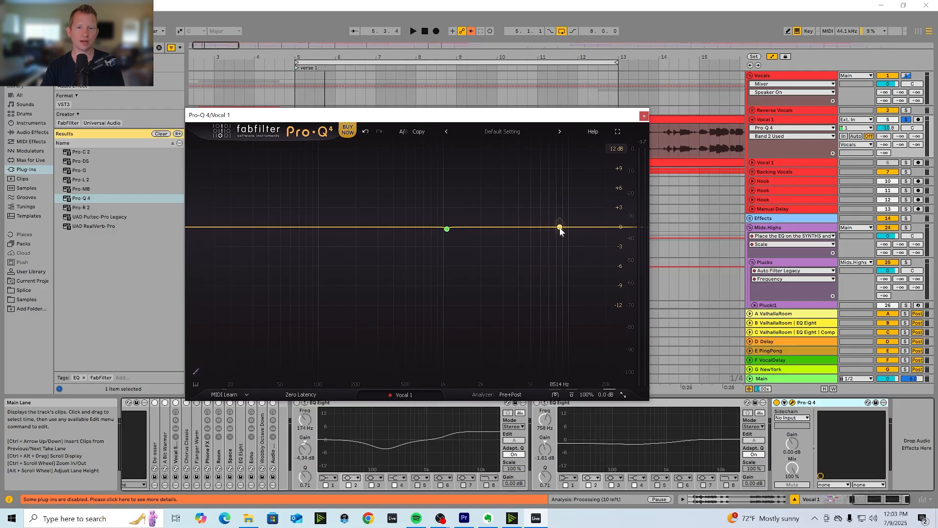
left_click_drag(561, 228, 584, 169)
key("space")
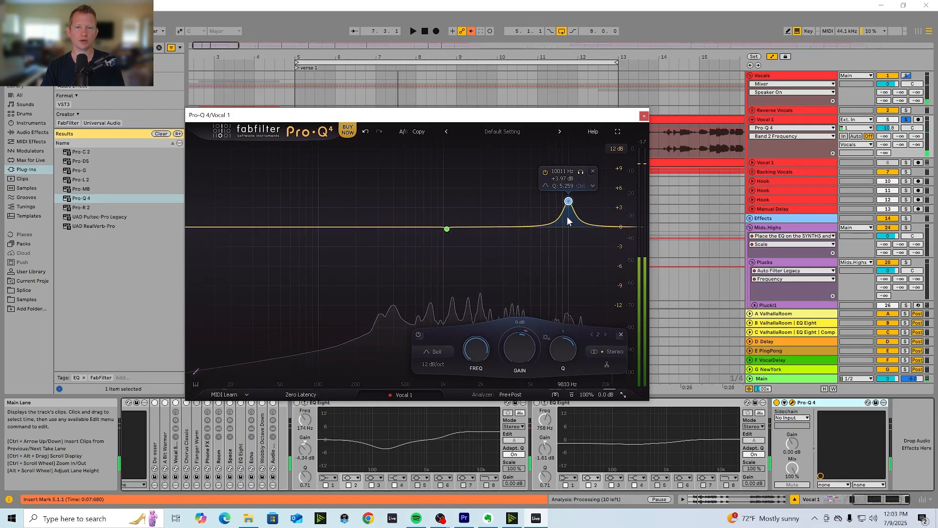
left_click_drag(567, 210, 568, 238)
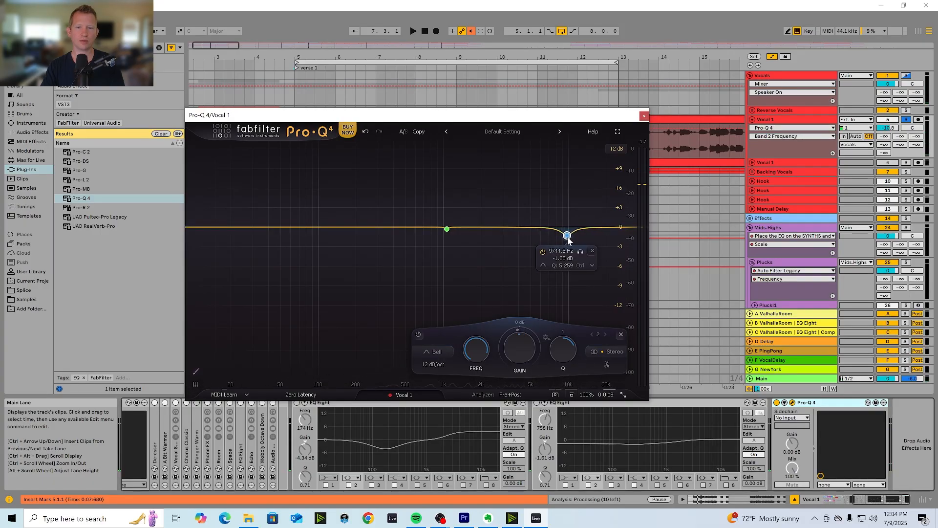
- Make the 9744.5 Hz band dynamic, extending its range down to about -10 dB while listening to the vocal
left_click(593, 266)
left_click(611, 299)
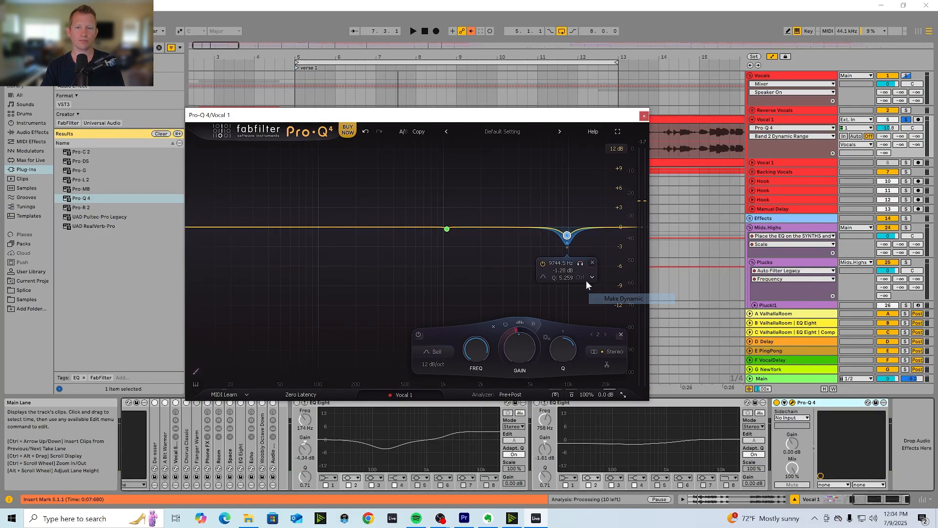
key("space")
left_click_drag(568, 253, 564, 291)
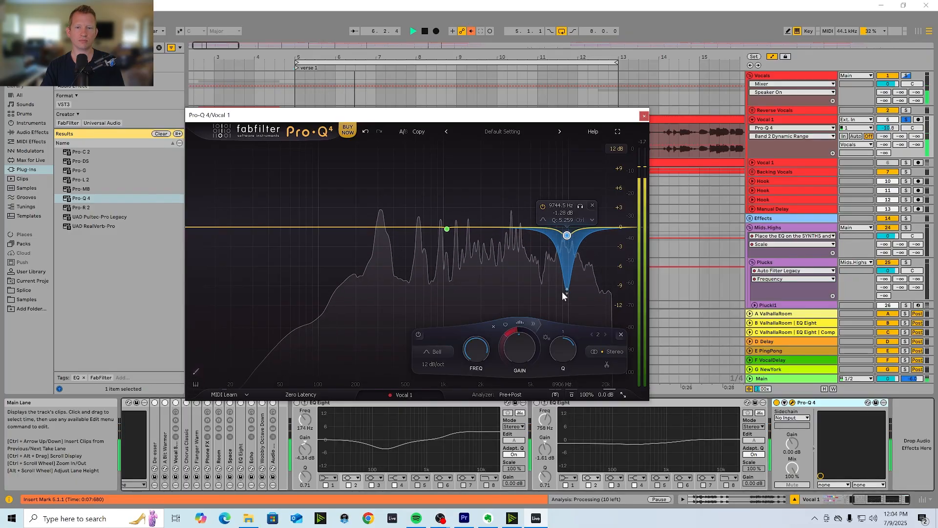
left_click(580, 206)
left_click(580, 206)
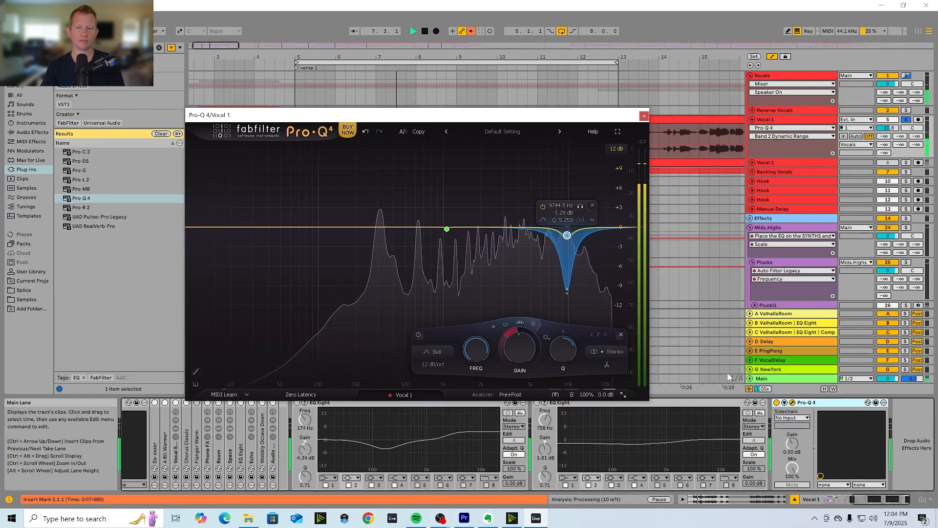
key("space")
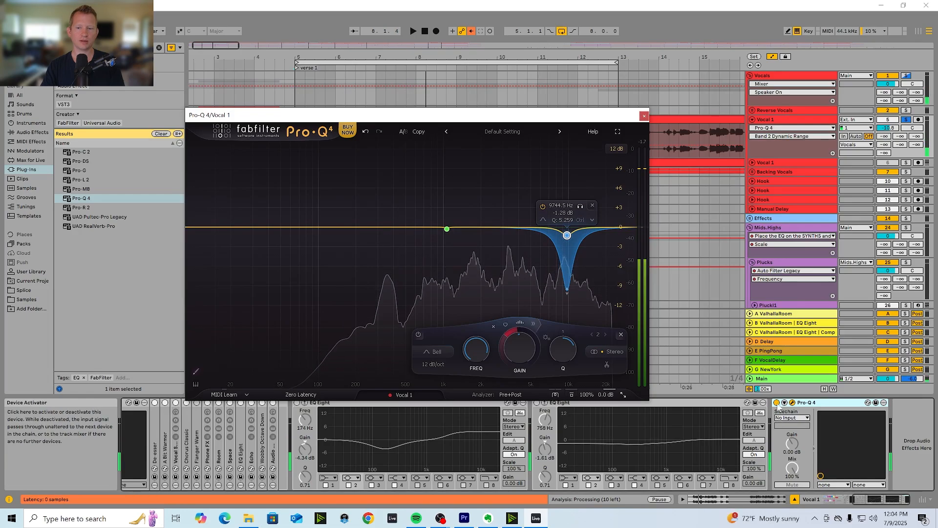
- Compare the vocal during playback with Pro-Q 4 bypassed and re-enabled
left_click(777, 403)
key("space")
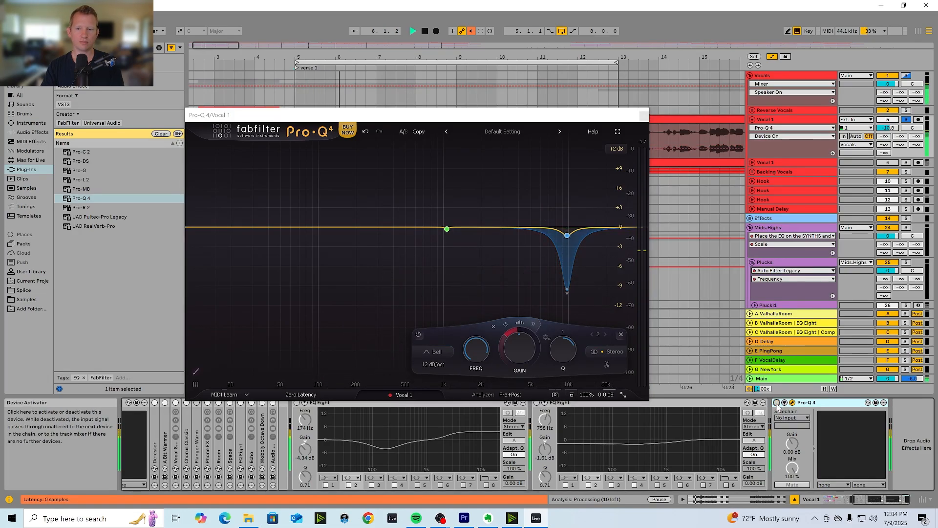
left_click(777, 404)
key("space")
key("space")
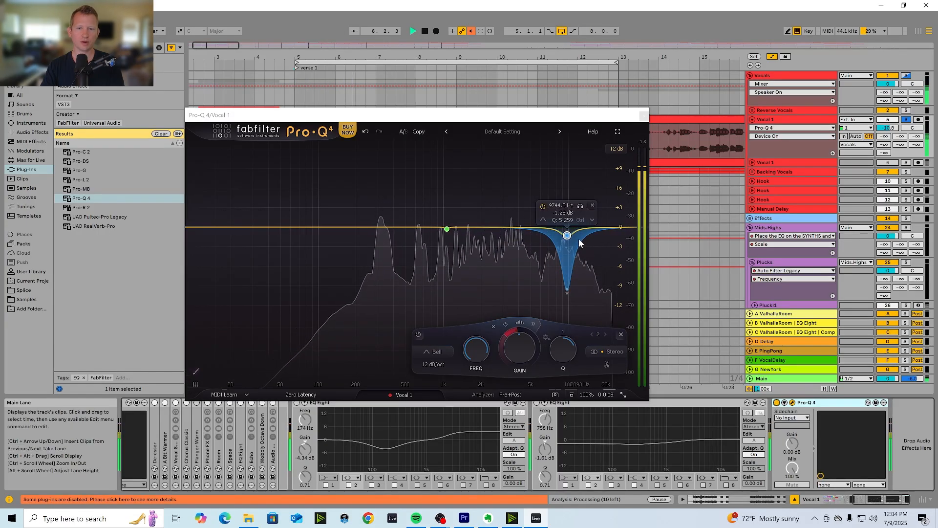
key("space")
- Adjust the dynamic band to -1.20 dB at 5731.3 Hz with a Q of 2.091 and about -5 dB dynamic depth, and audition it
left_click_drag(566, 235, 566, 228)
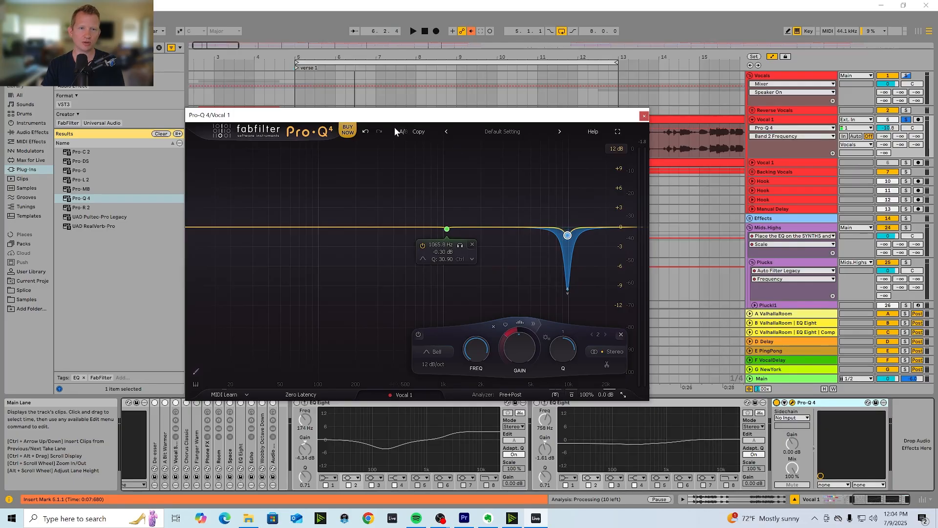
left_click_drag(388, 118, 381, 115)
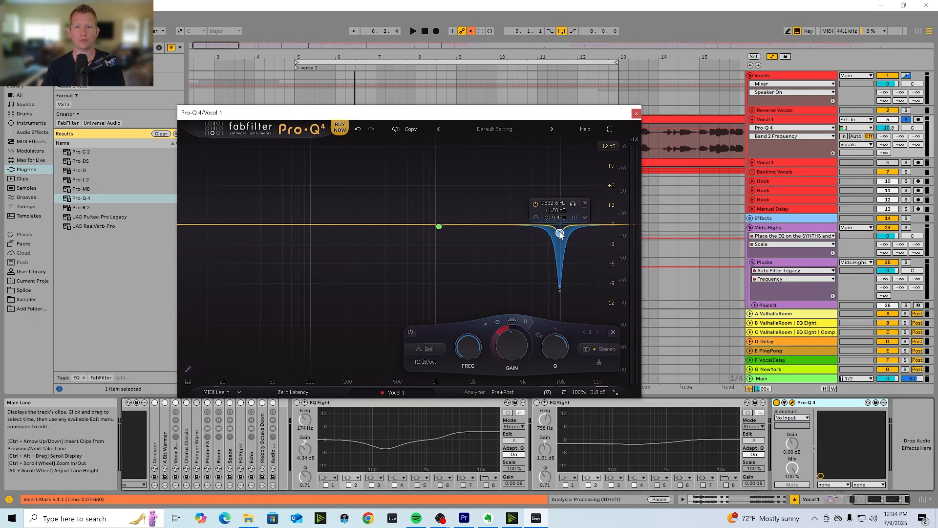
left_click_drag(561, 236, 542, 236)
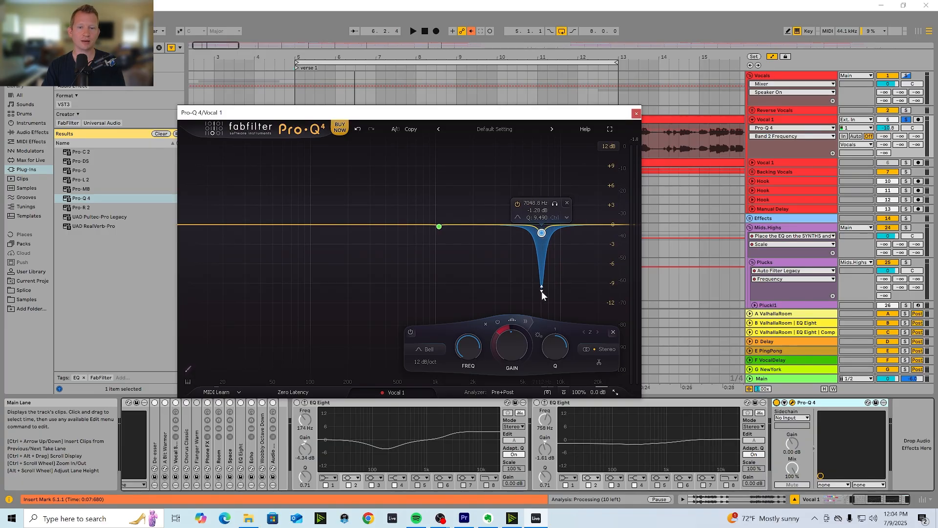
left_click_drag(542, 291, 532, 235)
scroll(543, 274, "down", 8)
key("space")
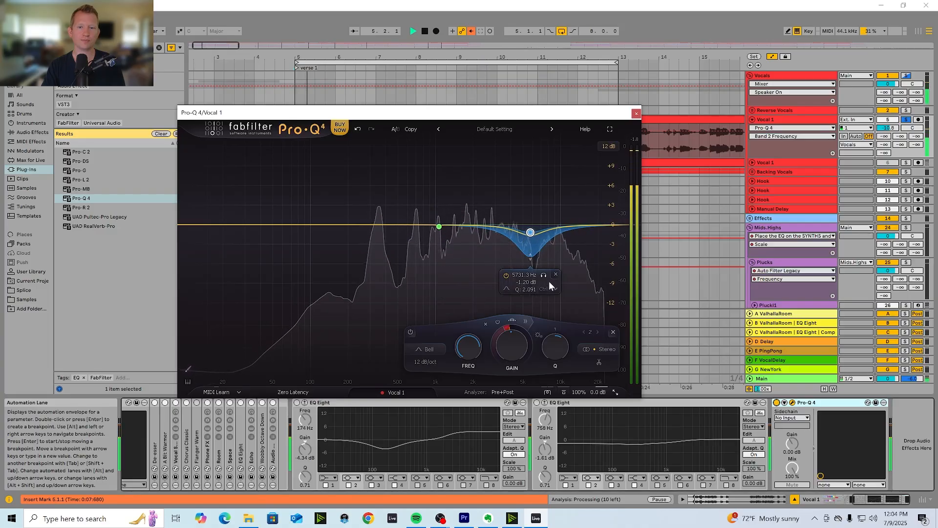
key("space")
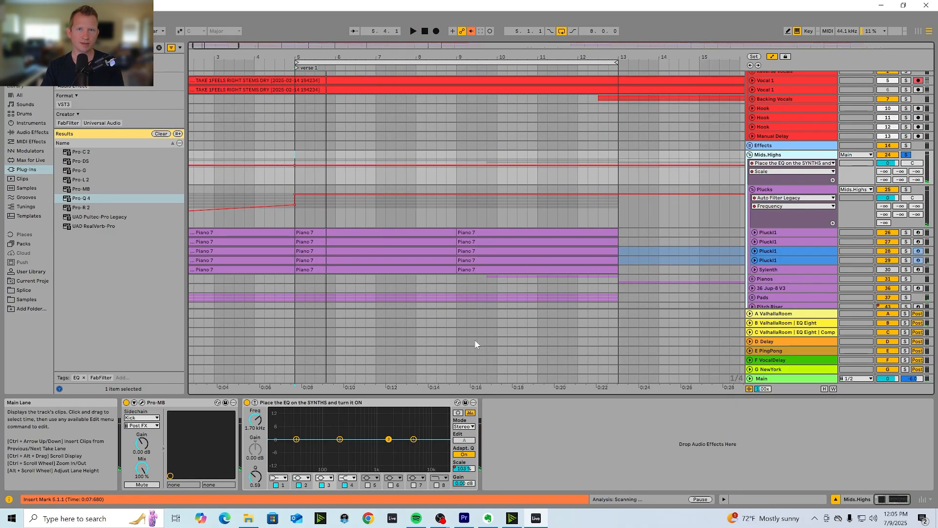
- Find EQ Eight among the audio effects and add it at the end of the Mids.Highs device chain
left_click(323, 403)
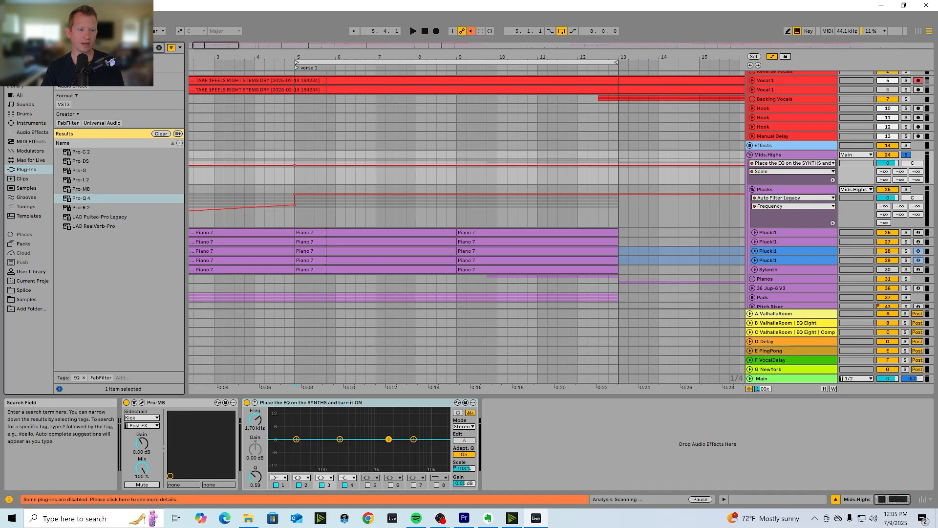
type("eq")
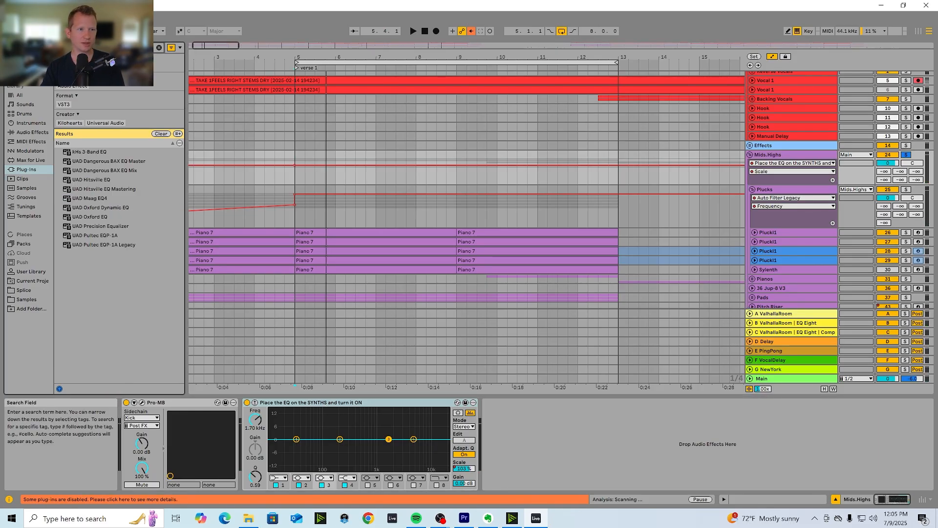
left_click(32, 132)
left_click_drag(83, 114, 666, 439)
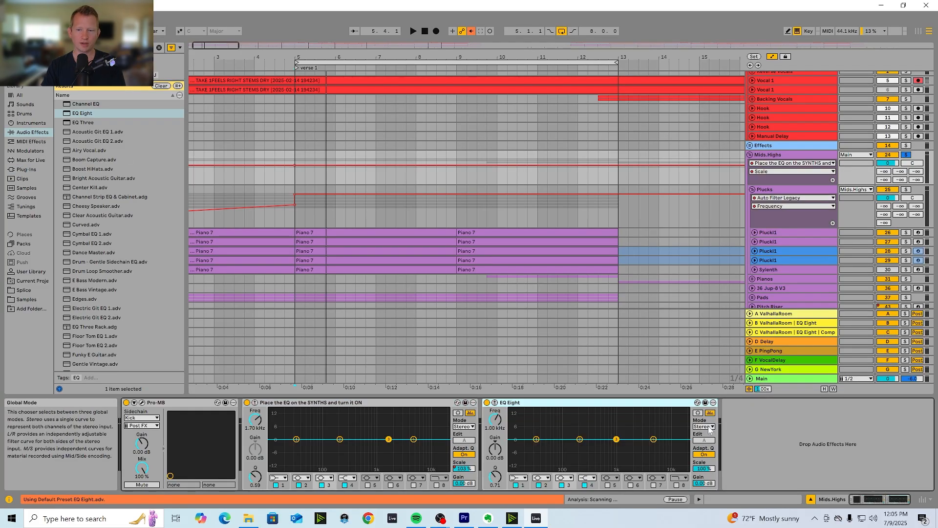
- Set the new EQ Eight to M/S mode and switch its editing to the side signal
left_click(703, 427)
left_click(702, 449)
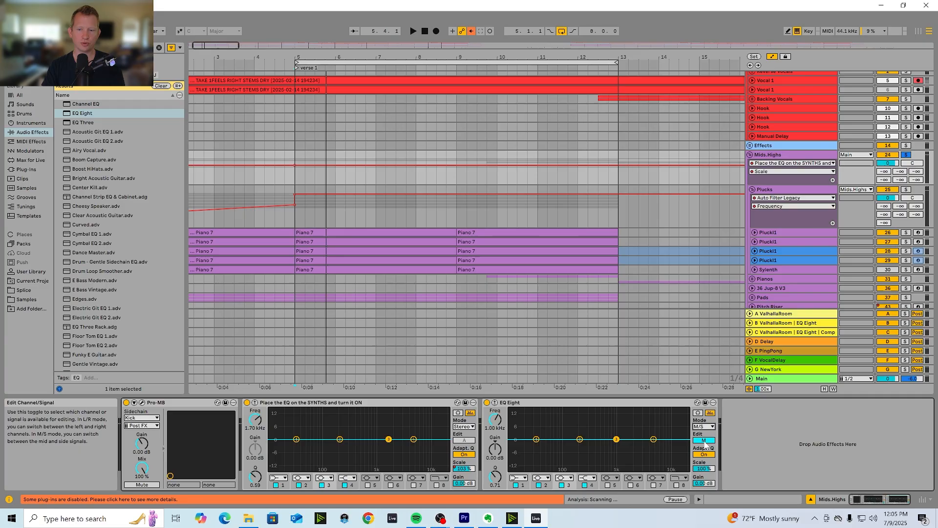
left_click(704, 440)
left_click(706, 441)
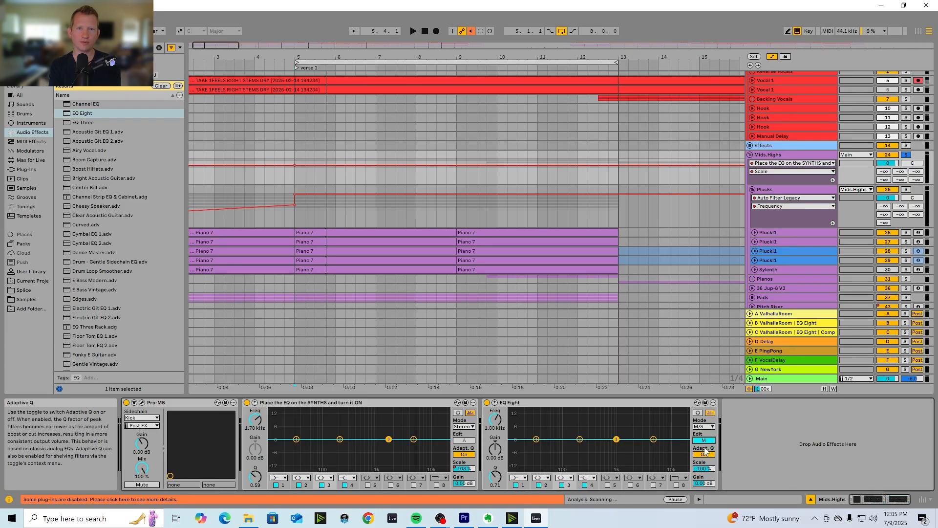
left_click(704, 441)
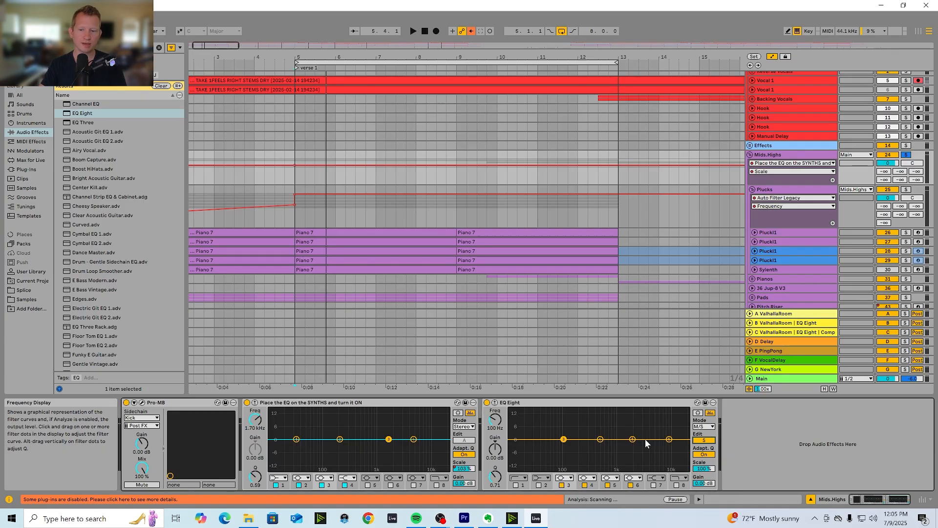
- Play the Mids.Highs group from the start of verse 1 at bar 5 with its device chain shown
scroll(618, 309, "down", 2)
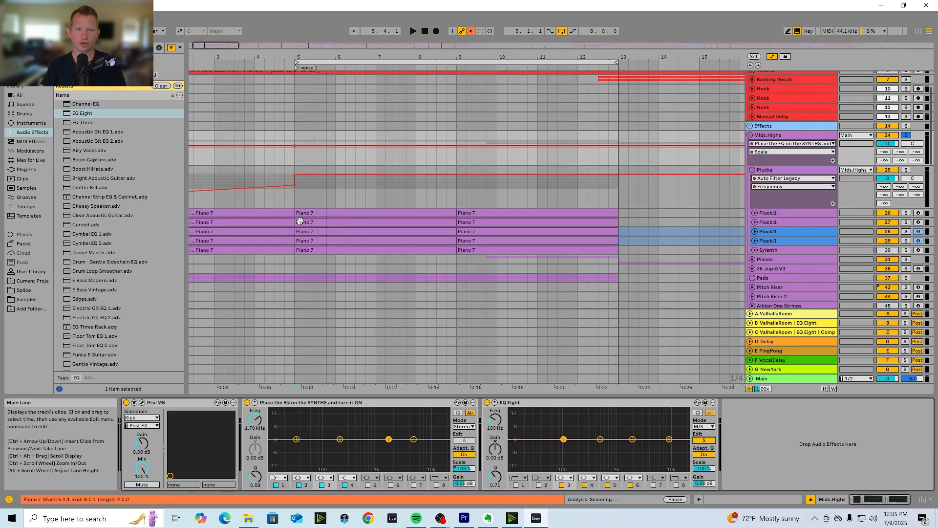
scroll(299, 220, "down", 1)
left_click(294, 184)
left_click_drag(215, 46, 214, 45)
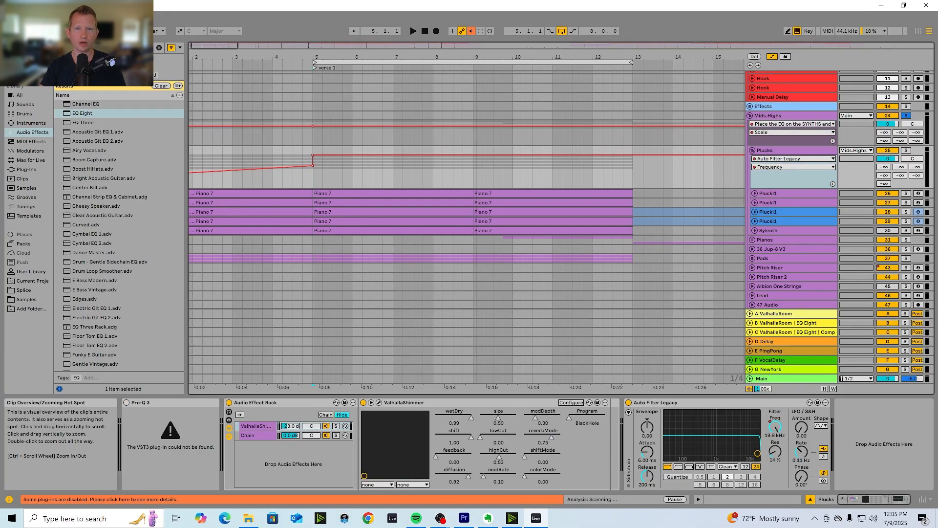
left_click(778, 116)
key("space")
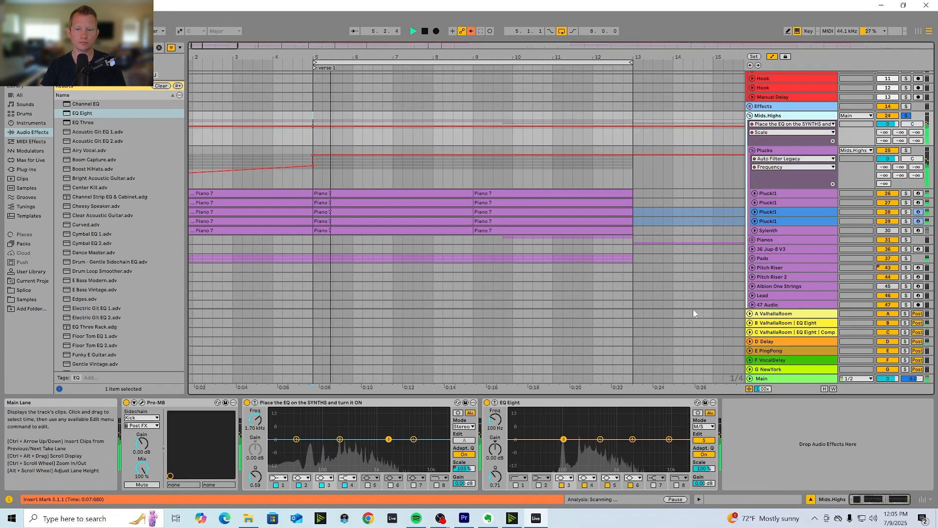
- On the new EQ Eight's side signal, make filter 6 a high shelf and boost it 5.58 dB at 1.67 kHz during playback
left_click(703, 441)
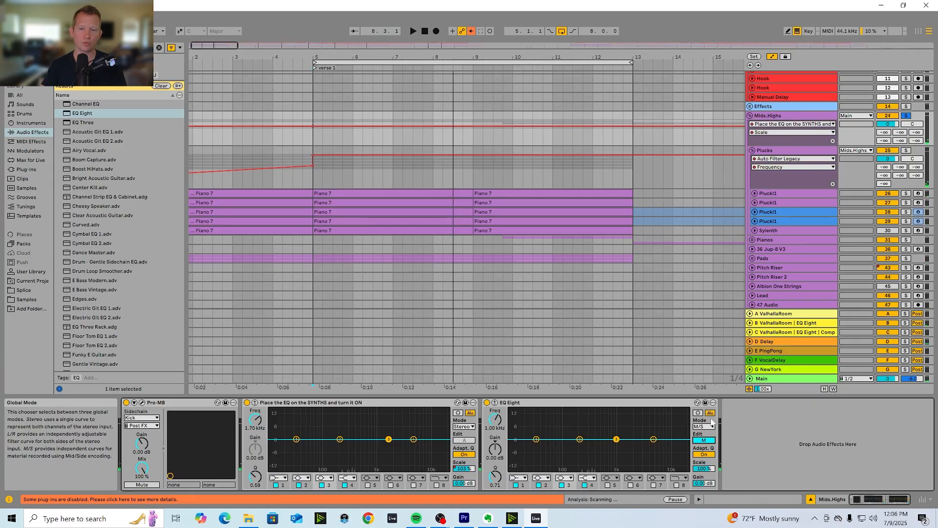
left_click(703, 441)
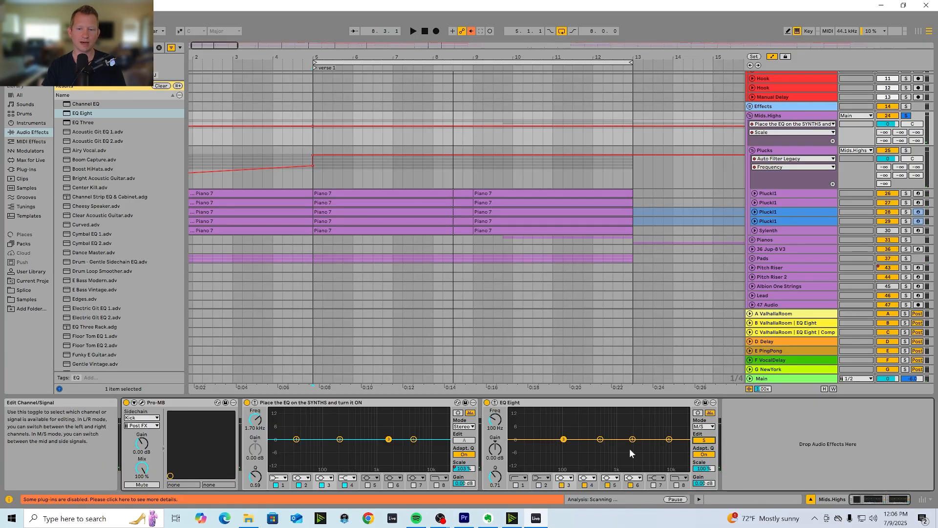
left_click(668, 439)
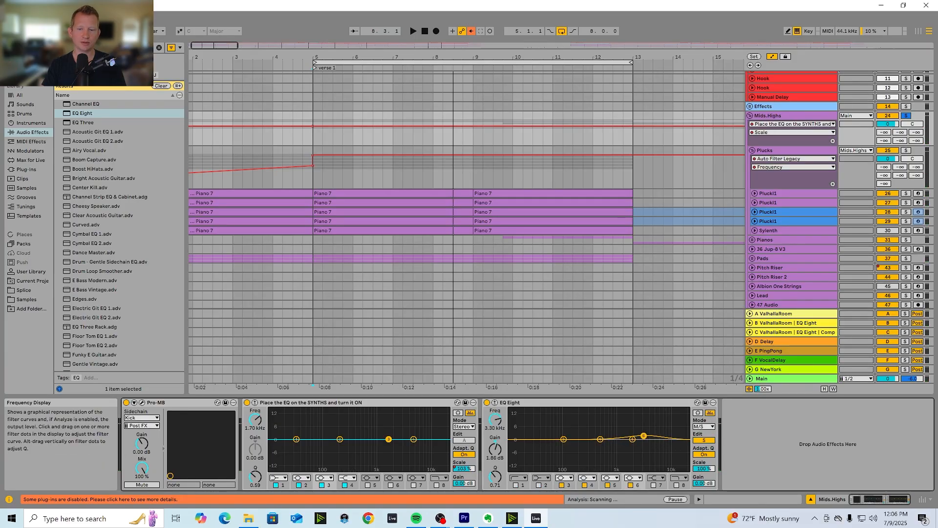
left_click(635, 479)
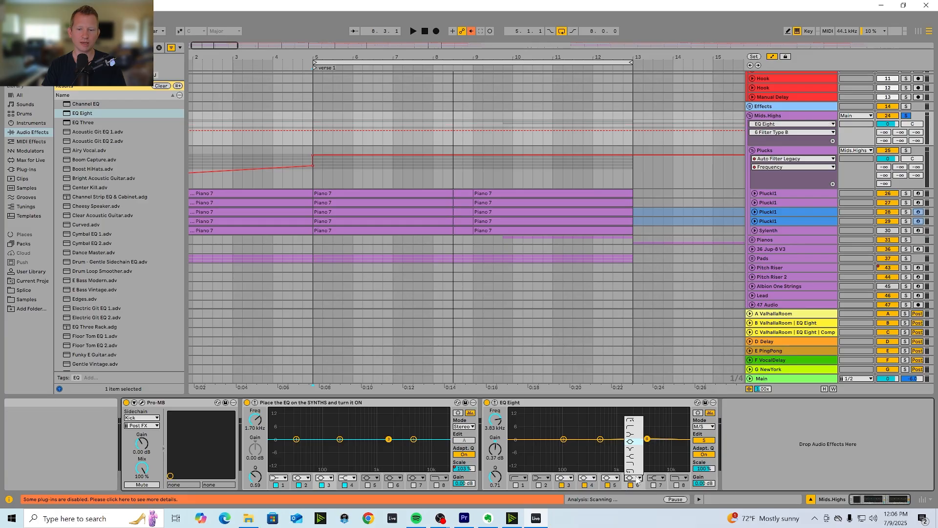
left_click(632, 466)
key("space")
left_click_drag(640, 438, 627, 429)
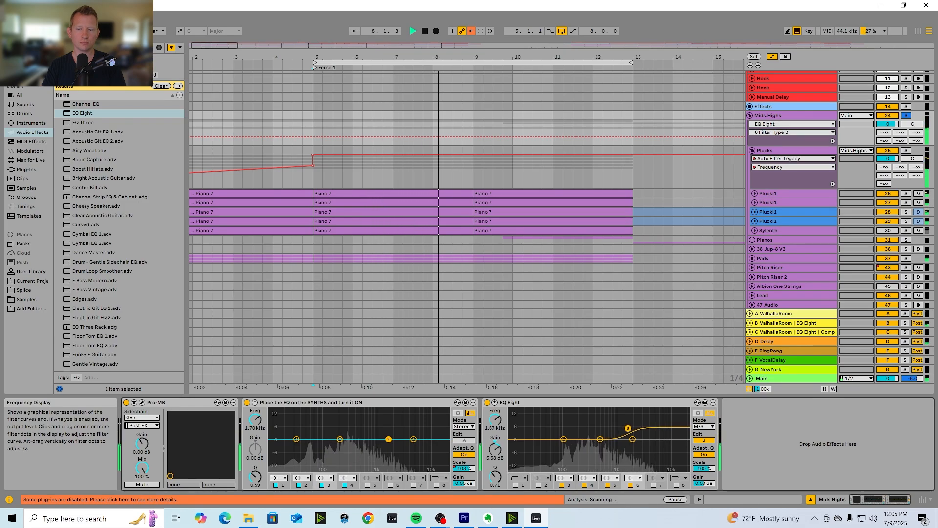
- Compare the looped verse 1 playback with the new EQ Eight on the Mids.Highs group bypassed and enabled
key("space")
left_click(487, 403)
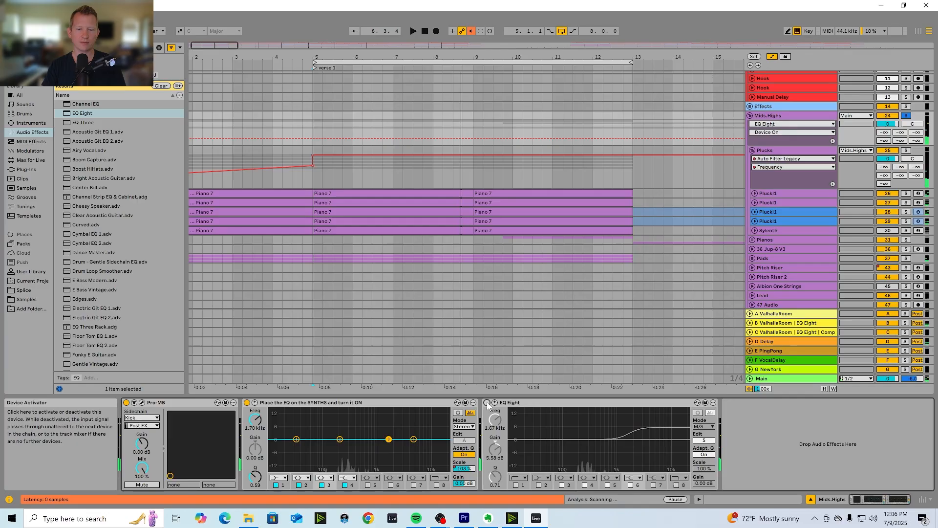
key("space")
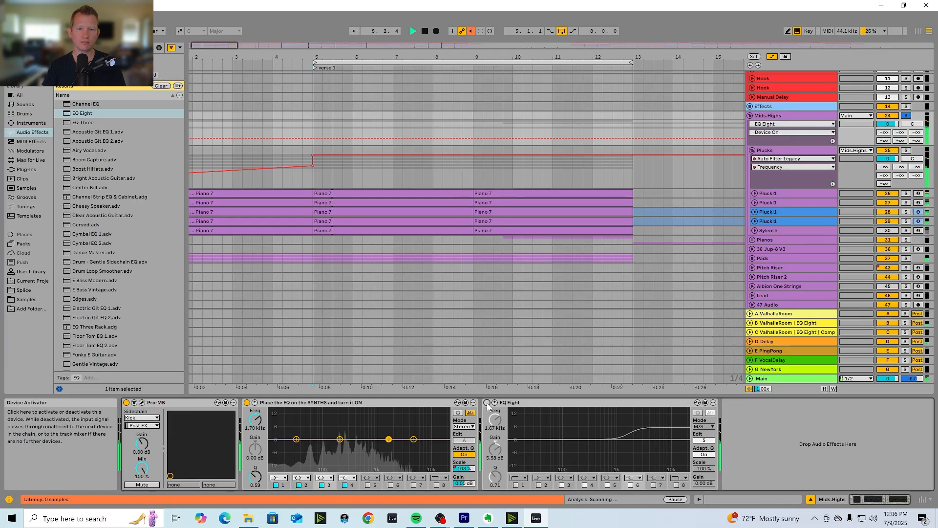
left_click(487, 402)
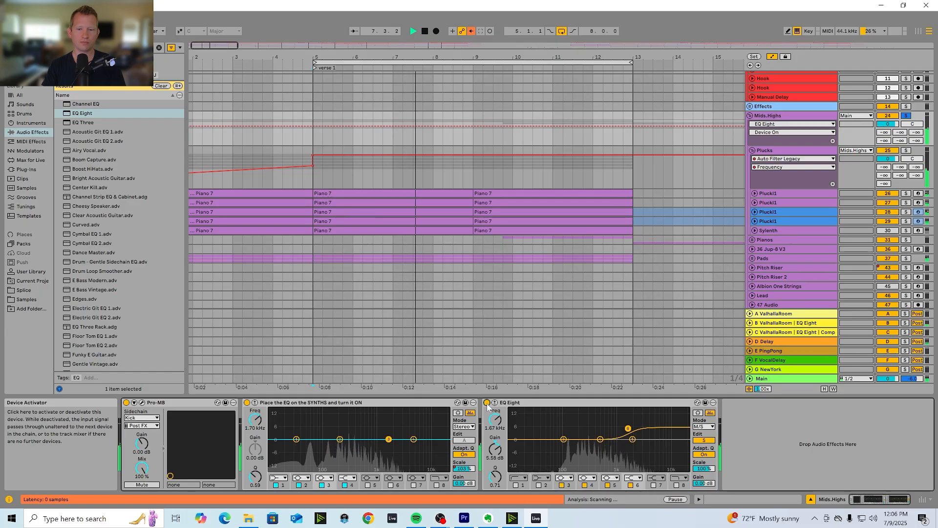
key("space")
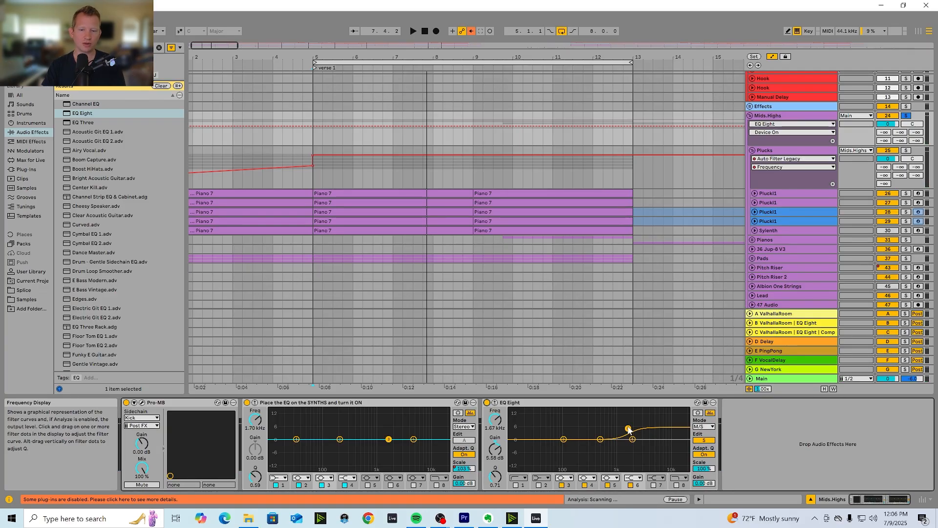
- Switch the new EQ Eight to the mid signal and sweep its 200 Hz filter up to about 505 Hz, boosted 12 dB, during playback
left_click(703, 440)
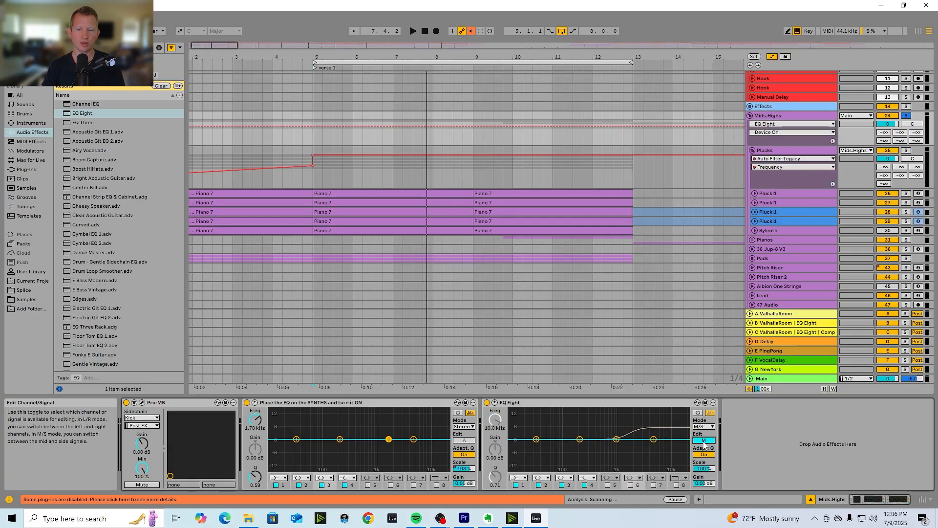
key("space")
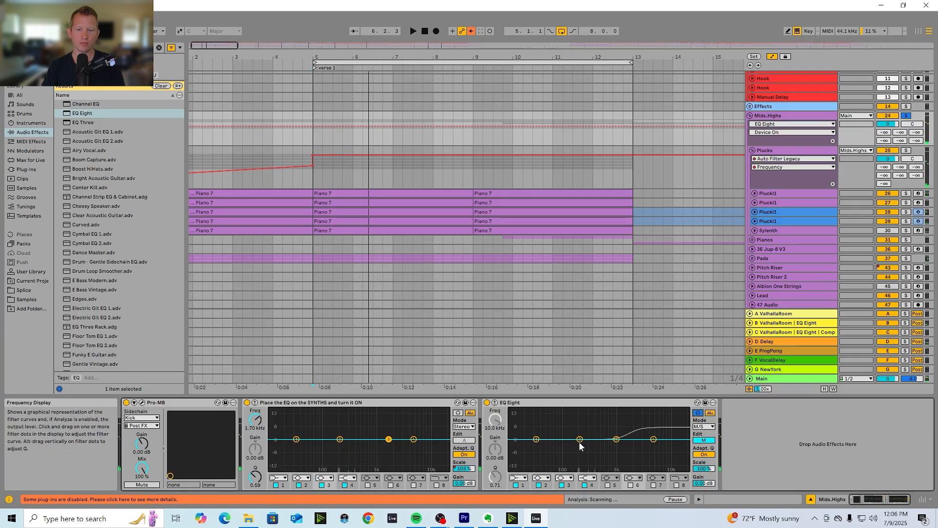
key("space")
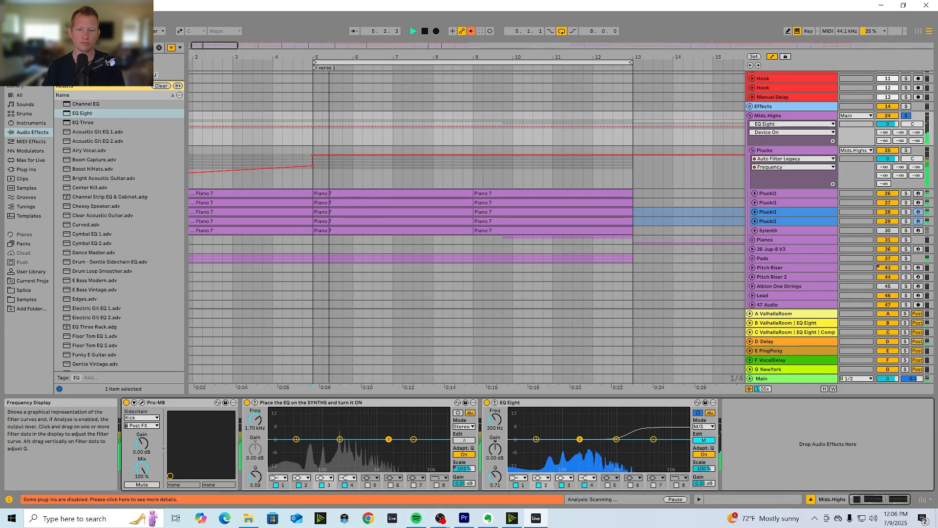
left_click_drag(580, 439, 598, 415)
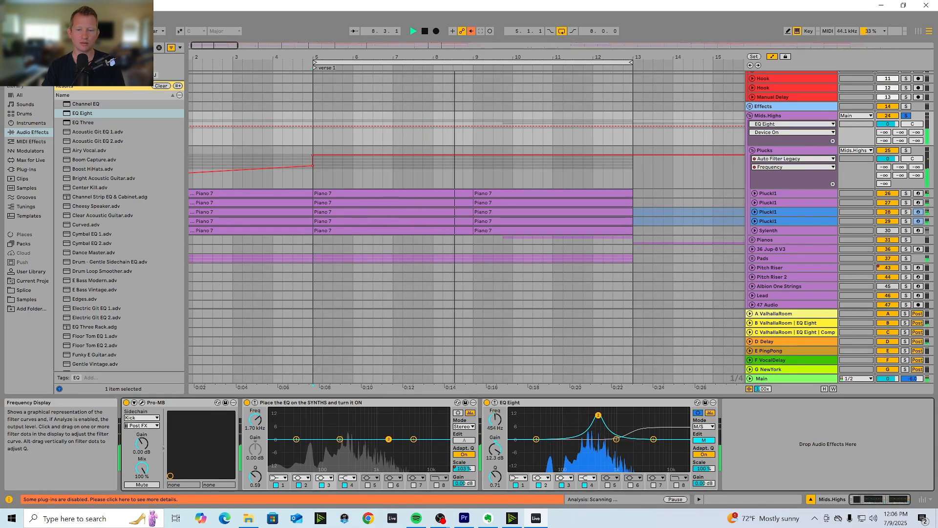
key("space")
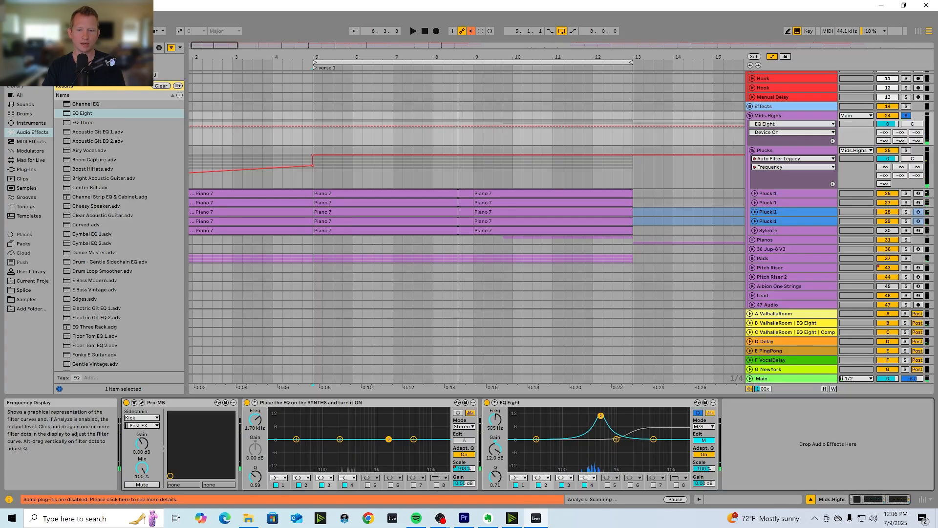
- Turn the boosted mid-signal filter into a 7.07 dB cut at 352 Hz with a Q of 2.78 and audition it
key("space")
left_click_drag(600, 416, 601, 446)
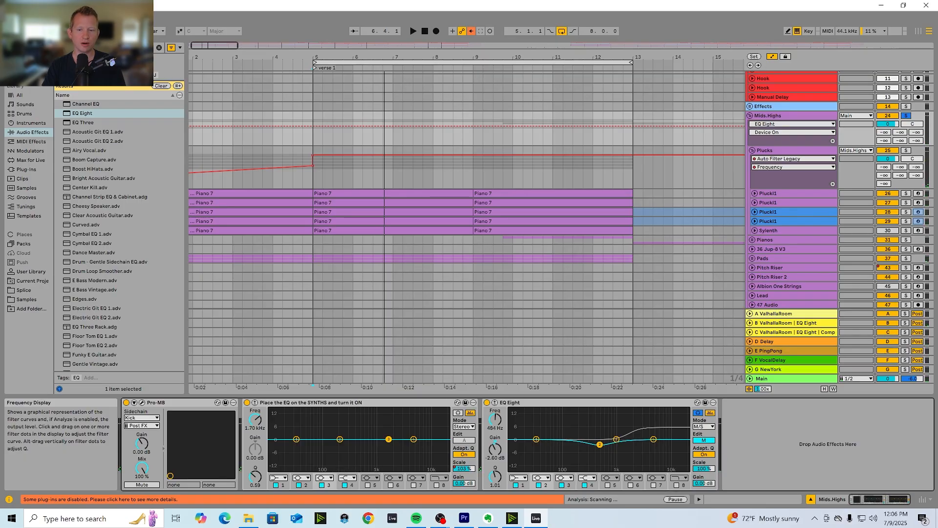
mouse_move(598, 449)
left_mouse_down()
mouse_move(582, 410)
mouse_move(595, 411)
mouse_move(592, 453)
left_mouse_up()
key("space")
key("space")
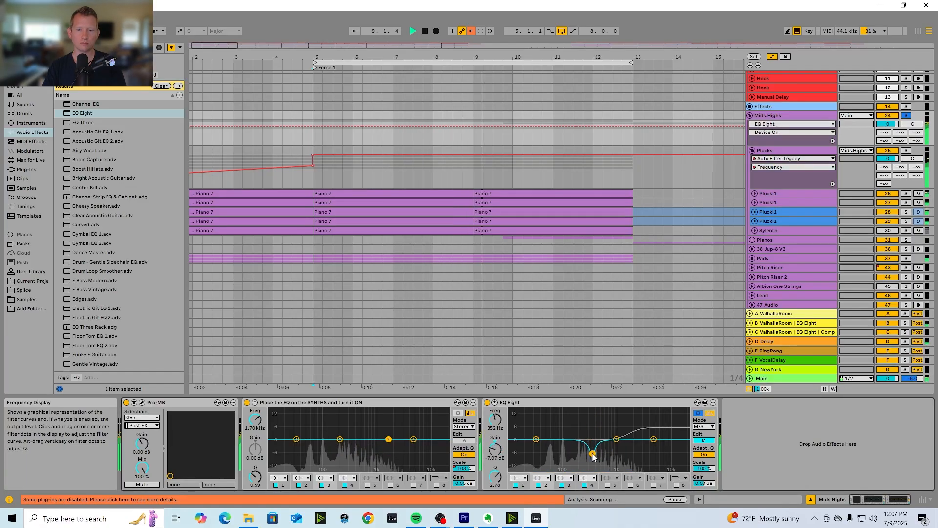
key("space")
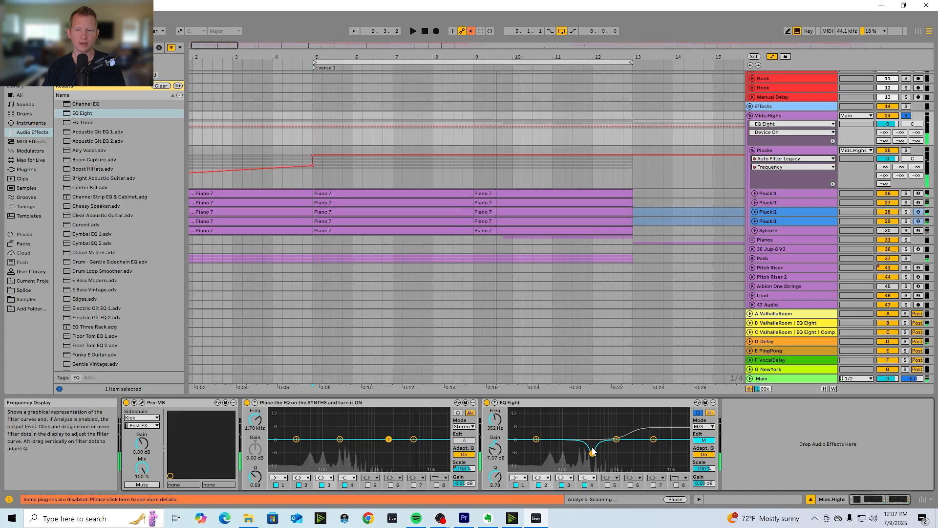
- Lower the side signal's high-shelf boost slightly, then return EQ Eight to editing the mid signal
left_click(704, 440)
left_click(629, 428)
left_click(704, 439)
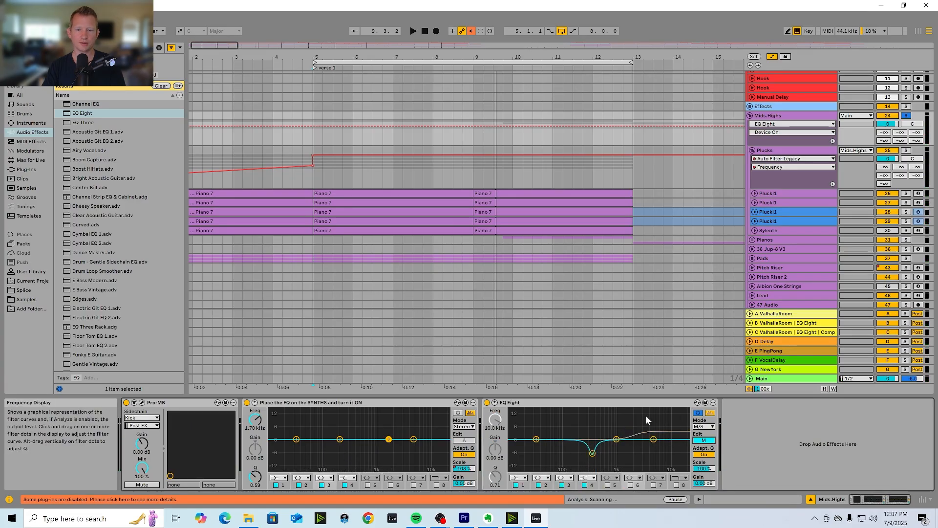
- Compare verse 1 playback with the mid/side EQ Eight off and on, check its side and mid curves, and leave it bypassed
key("space")
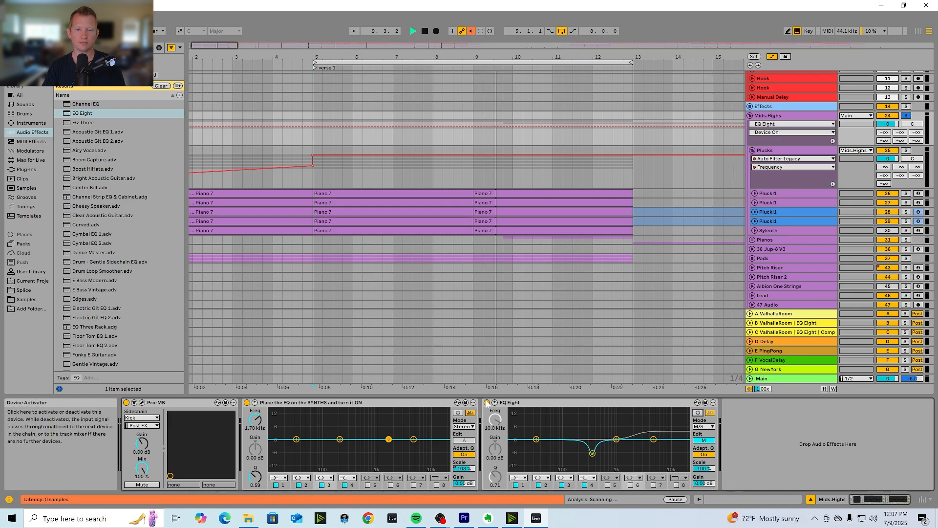
left_click(486, 402)
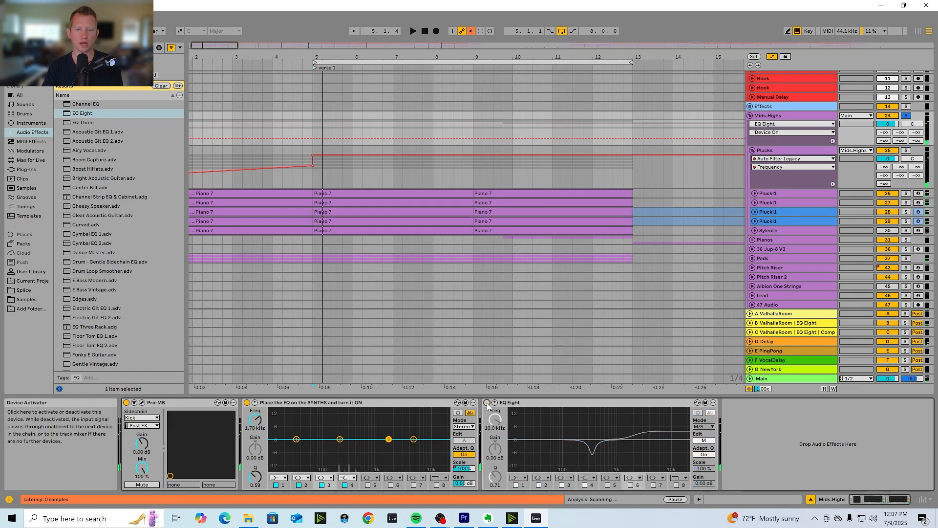
key("space")
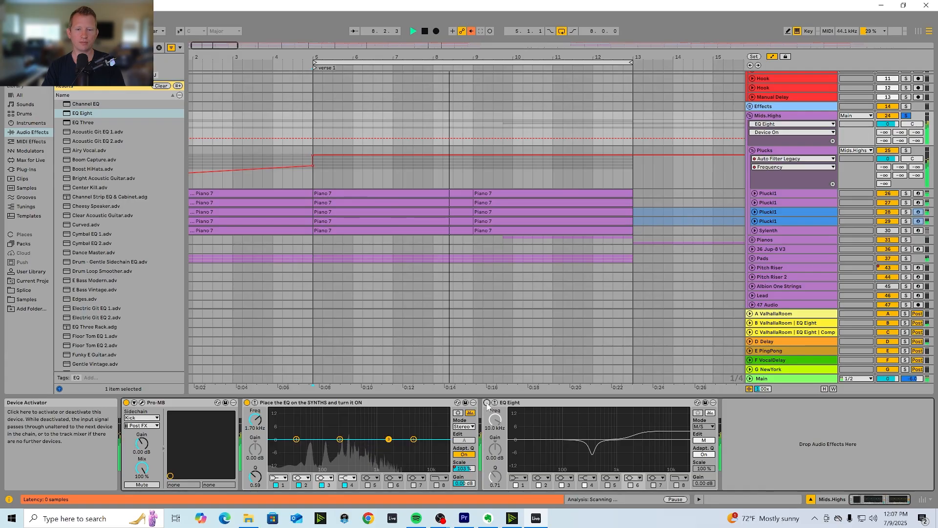
left_click(487, 402)
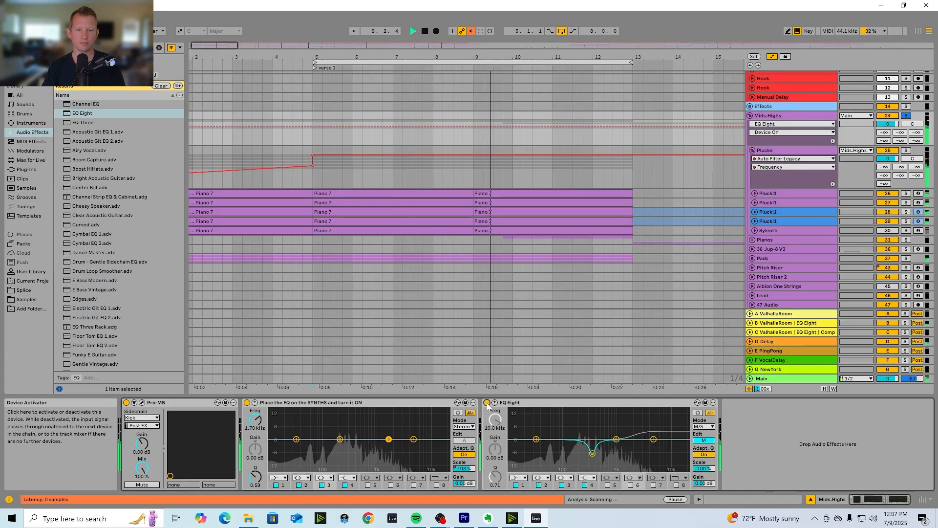
left_click(704, 440)
left_click(704, 440)
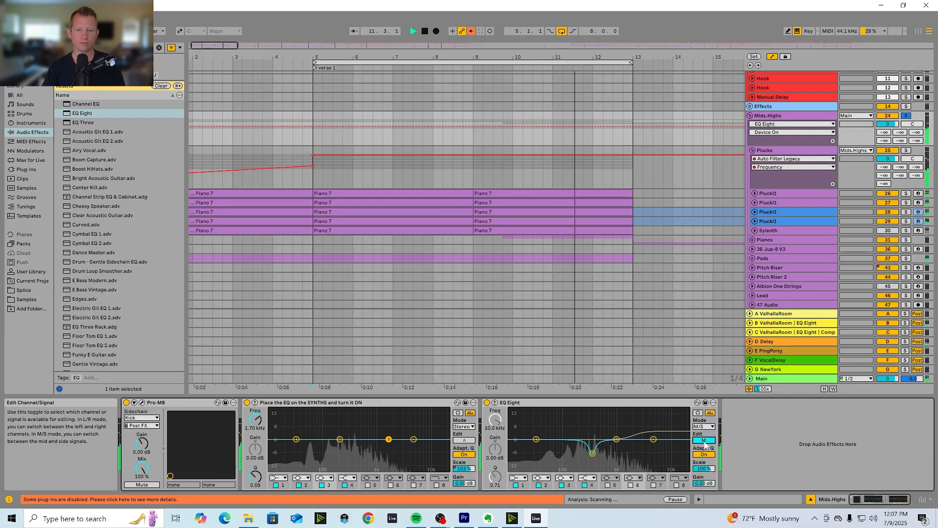
left_click(487, 403)
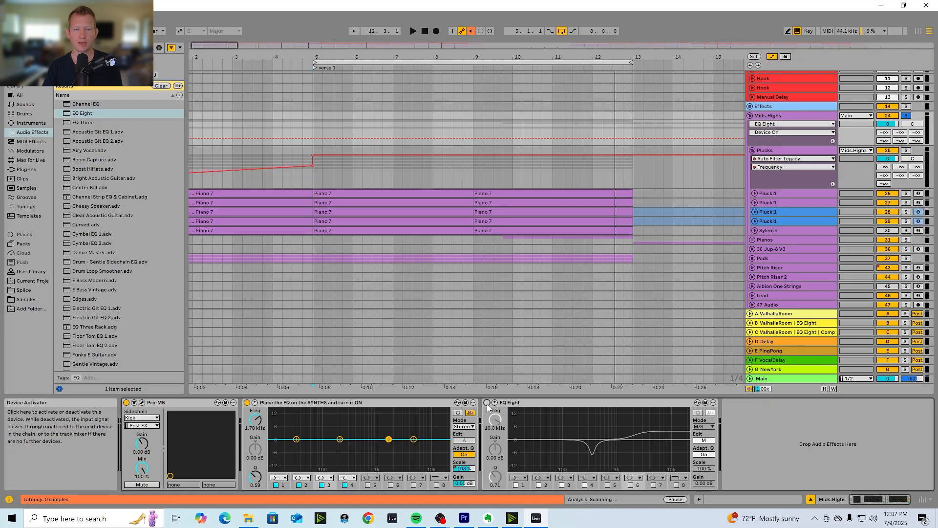
- Select the Mids.Highs group, fold its Plucks subgroup, and select the mid/side EQ Eight in its chain
scroll(796, 122, "down", 1)
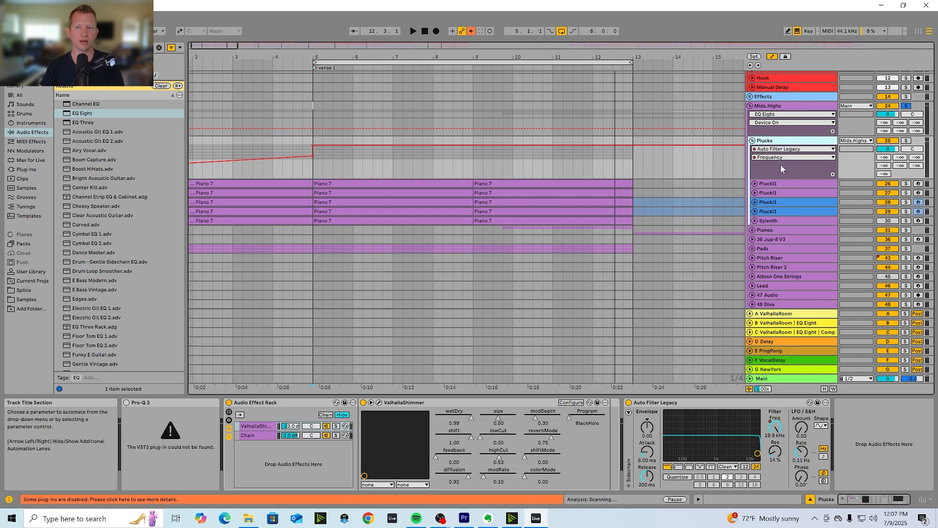
left_click(781, 164)
scroll(781, 164, "down", 5)
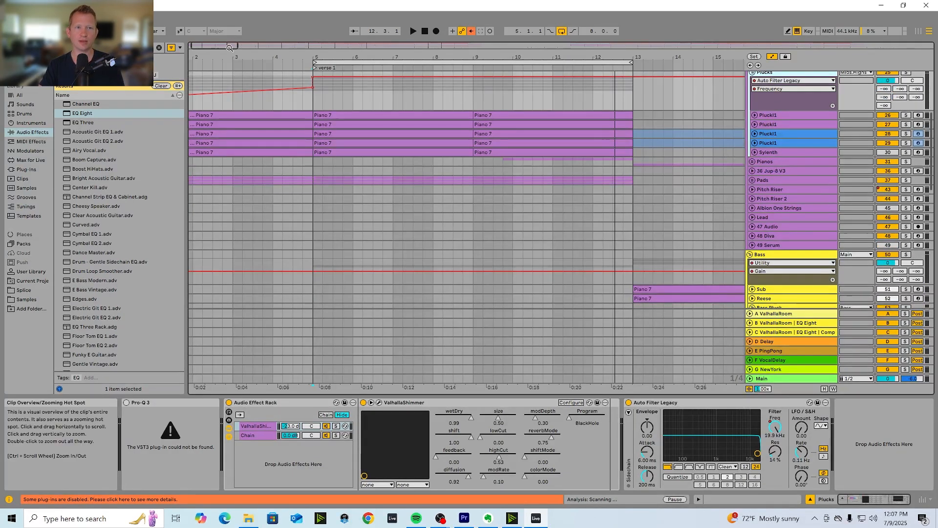
left_click_drag(227, 47, 228, 37)
scroll(269, 167, "up", 3)
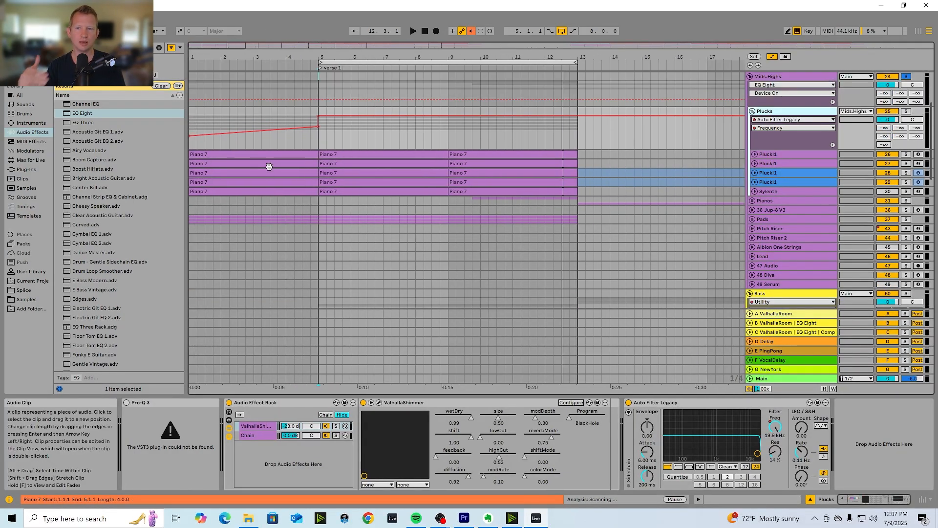
scroll(760, 101, "up", 2)
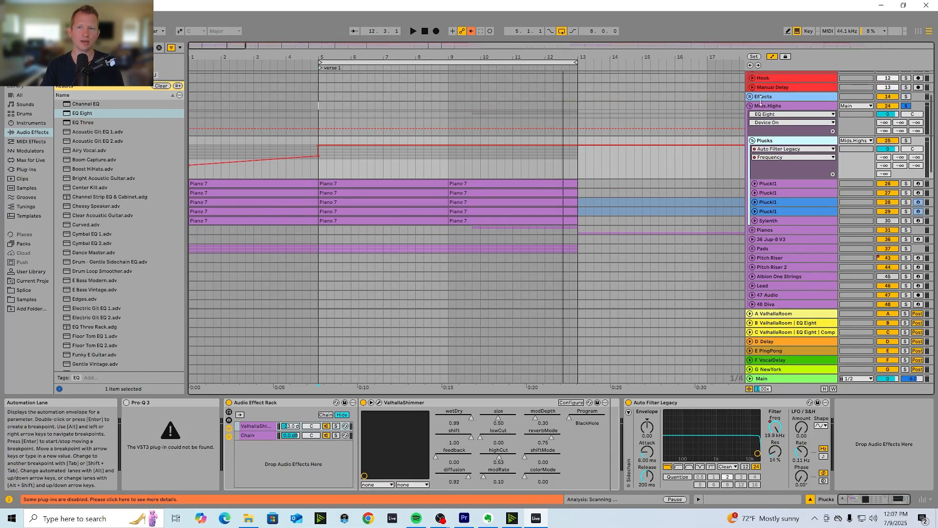
left_click(775, 106)
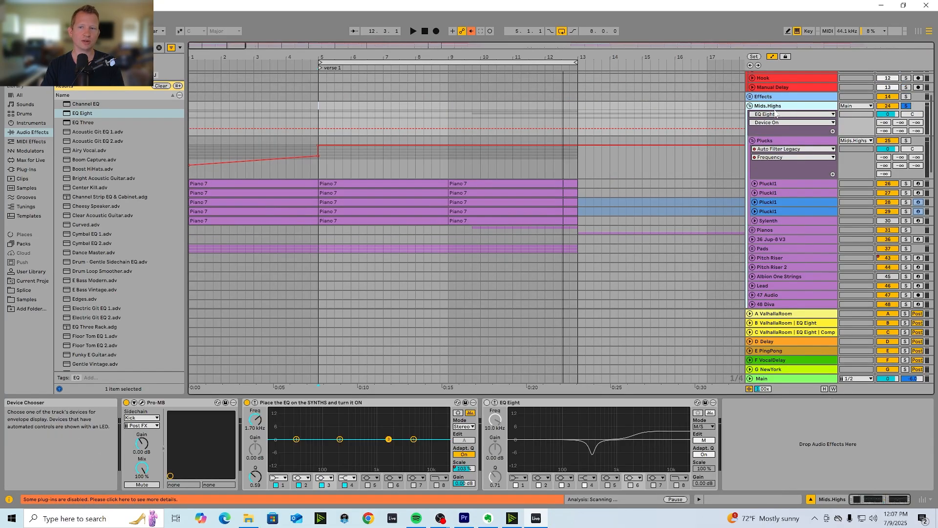
left_click(753, 142)
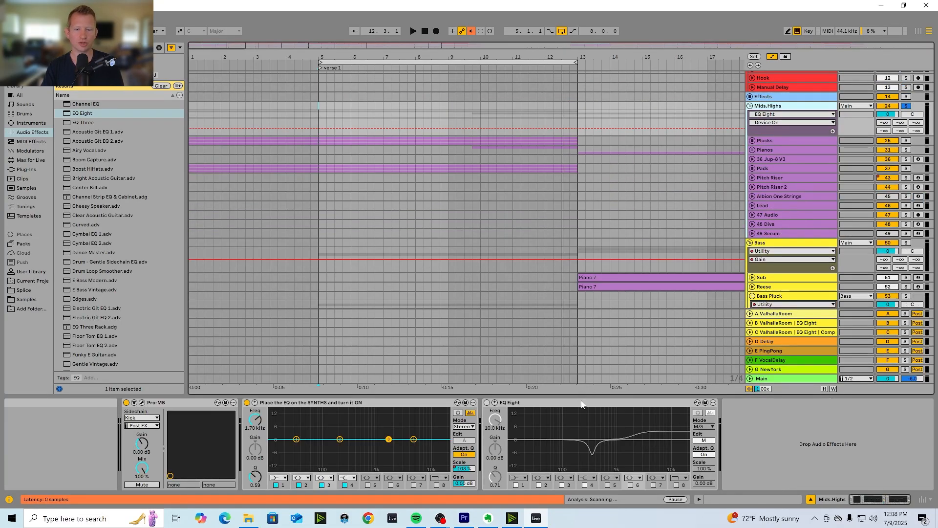
left_click(575, 461)
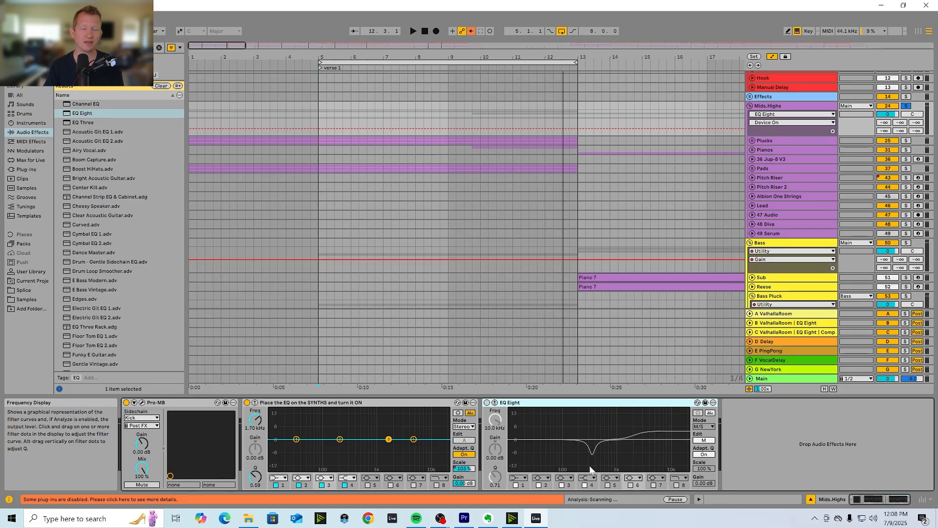
- Search the audio effects for "eq" and add Channel EQ to the Main track directly after Utility
left_click(540, 378)
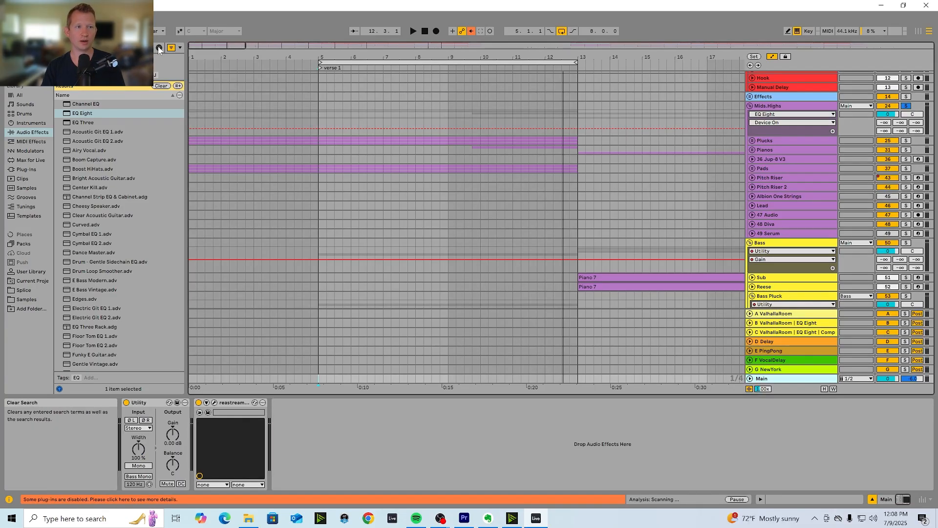
left_click(161, 85)
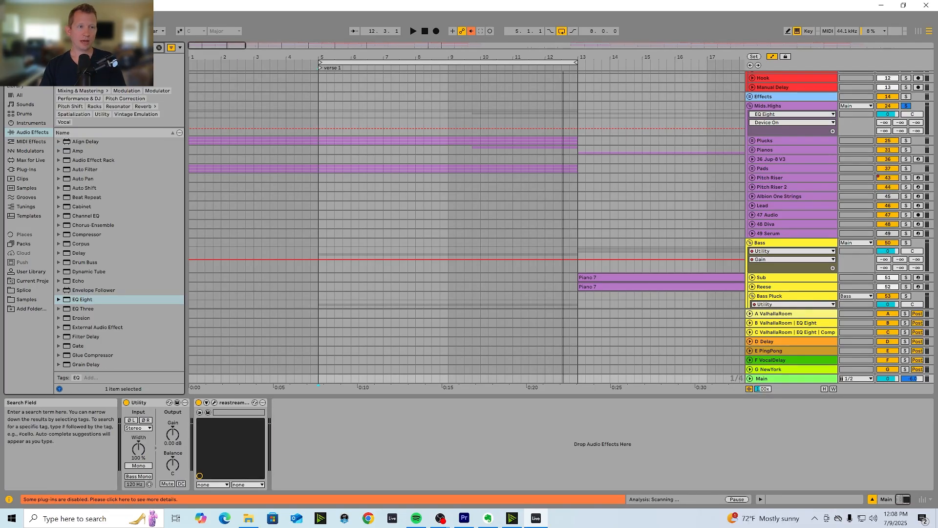
type("eq")
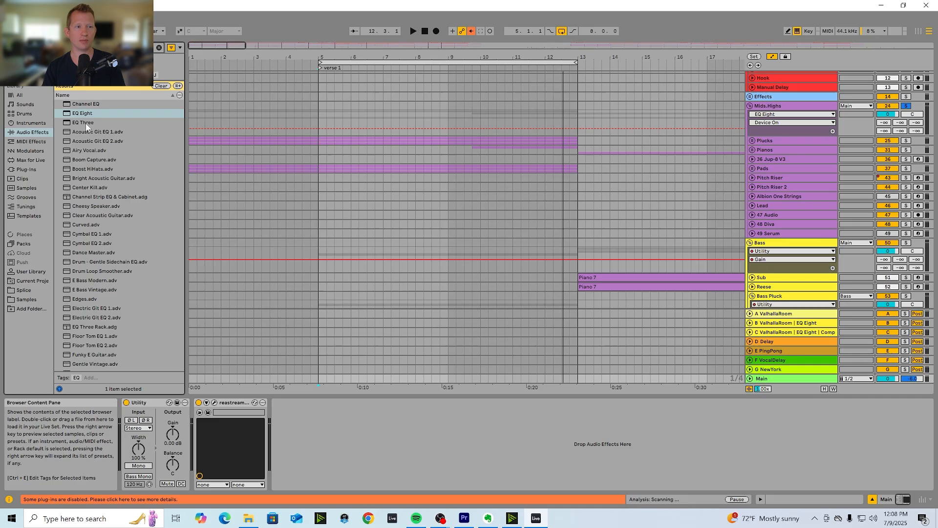
left_click(84, 106)
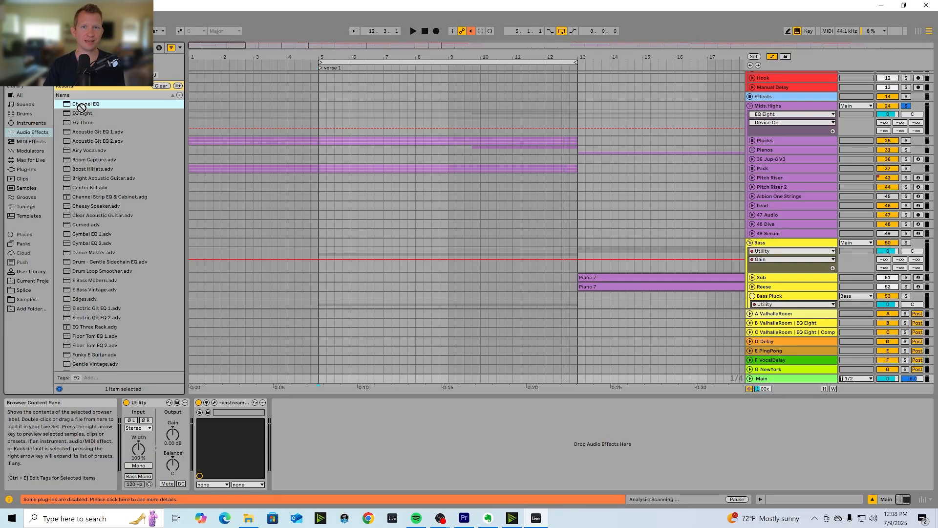
left_click_drag(120, 288, 185, 446)
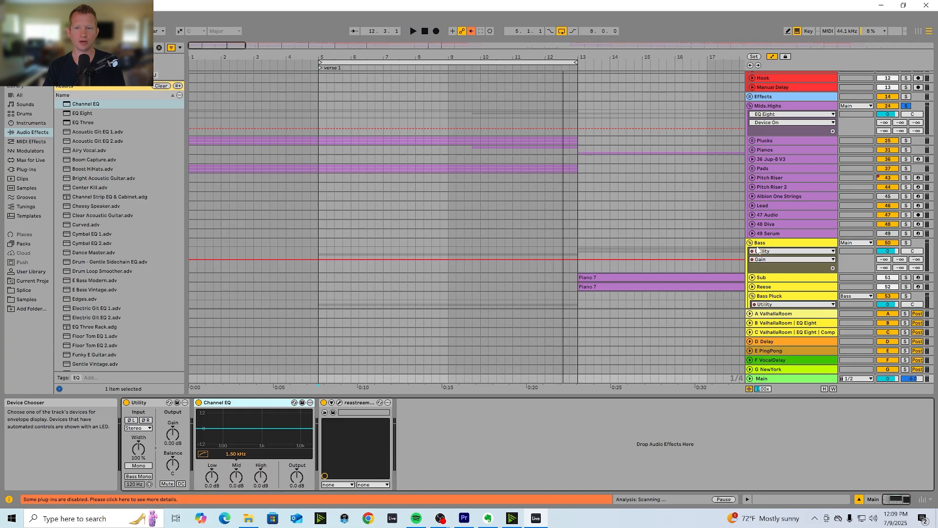
- Fold the Bass group and briefly play the arrangement from the start of verse 1 at bar 5
left_click(750, 243)
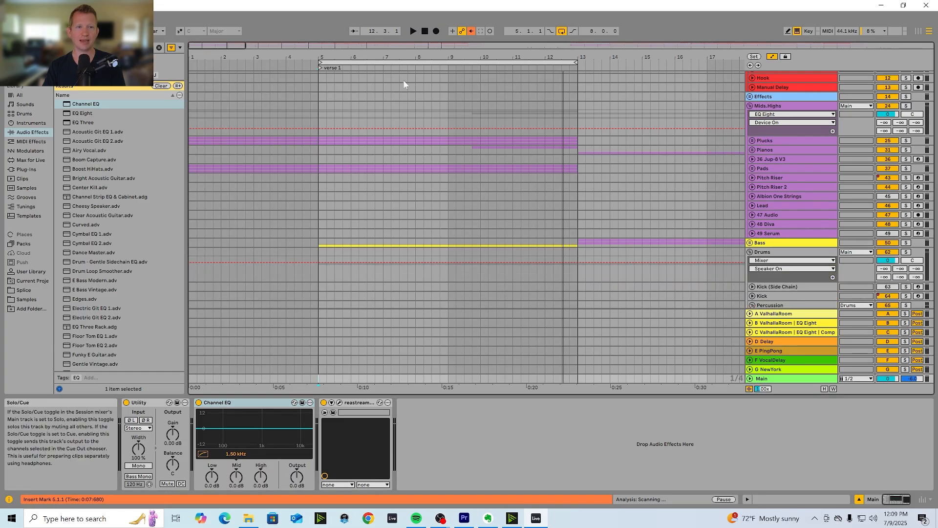
left_click_drag(215, 45, 225, 142)
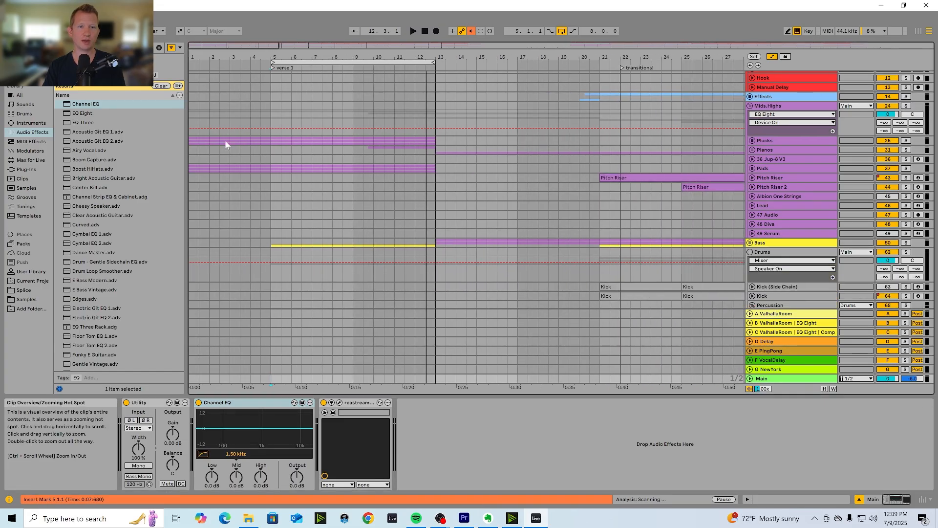
left_click(273, 224)
key("space")
scroll(412, 247, "up", 1)
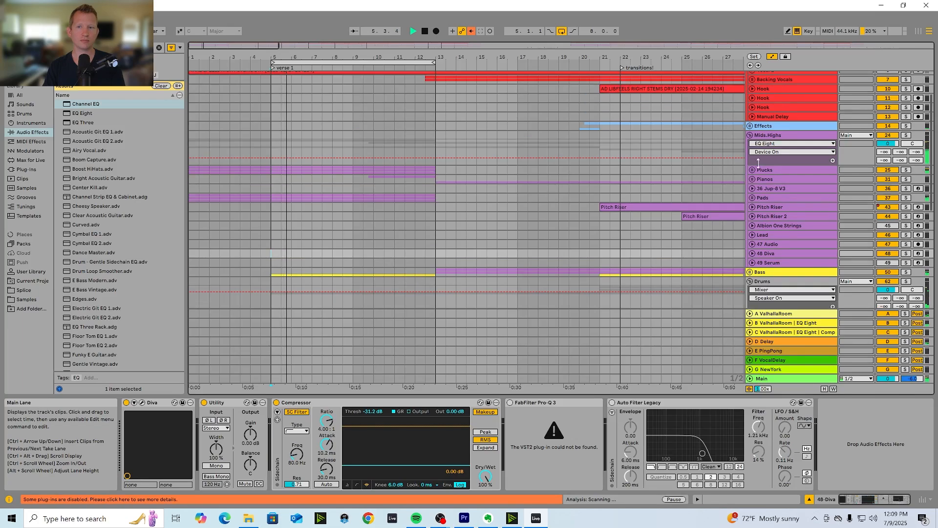
key("space")
- Select the Mids.Highs group again to show its device chain
left_click(762, 136)
left_click_drag(557, 44, 557, 20)
scroll(390, 214, "up", 1)
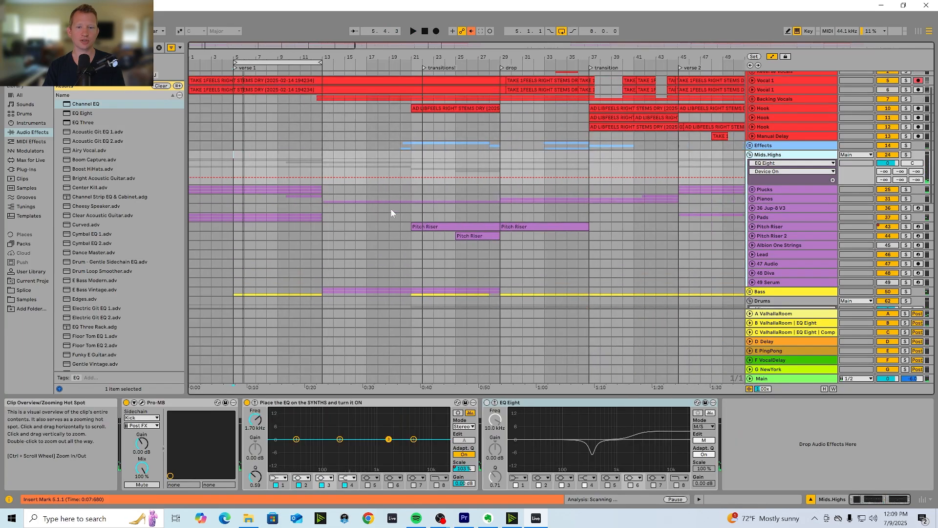
- Play the arrangement briefly from bar 21 and fold the Mids.Highs group
left_click(413, 273)
key("space")
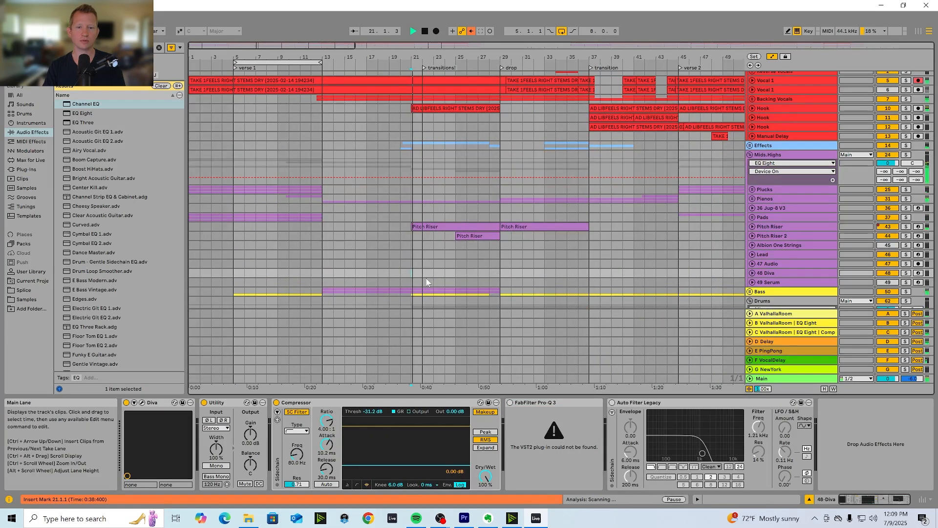
scroll(413, 278, "up", 2)
key("space")
left_click(750, 174)
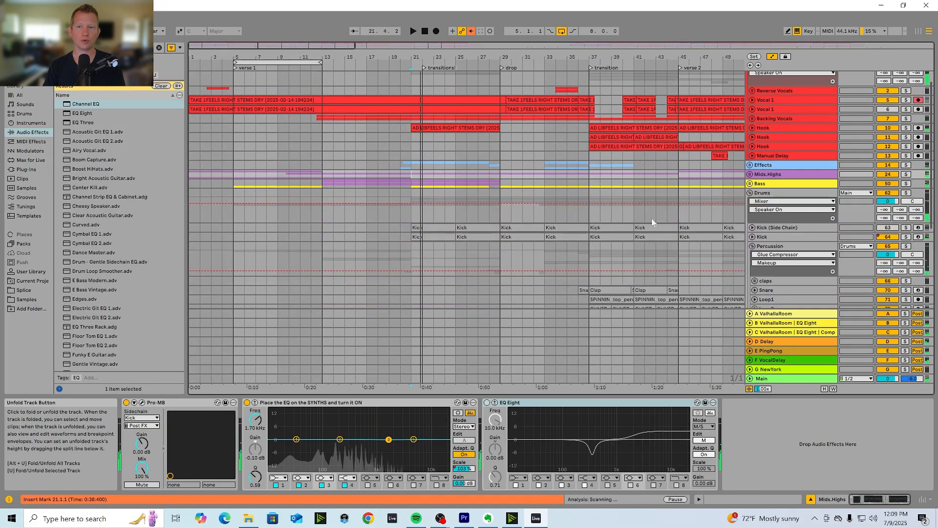
- Restart playback from bar 21 and fold the Drums and Vocals groups
scroll(422, 213, "down", 1)
left_click(415, 203)
key("space")
left_click(752, 183)
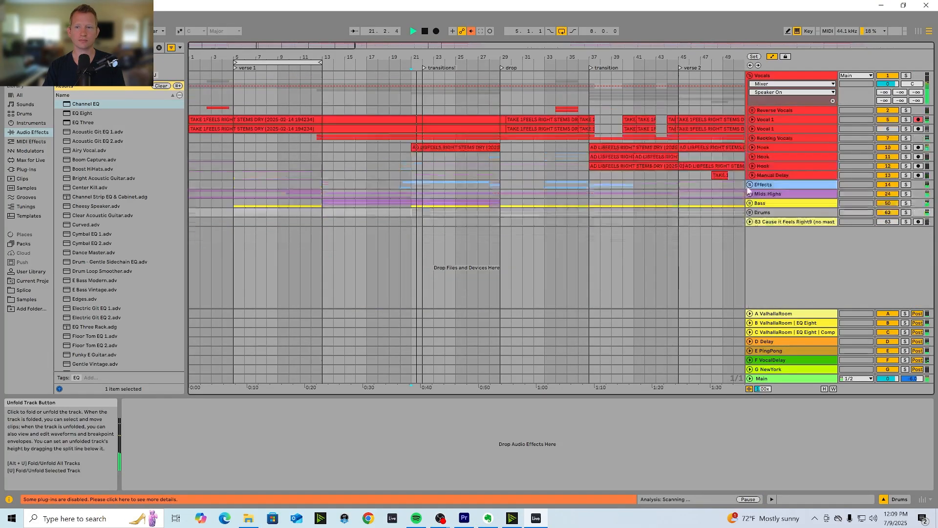
left_click(750, 75)
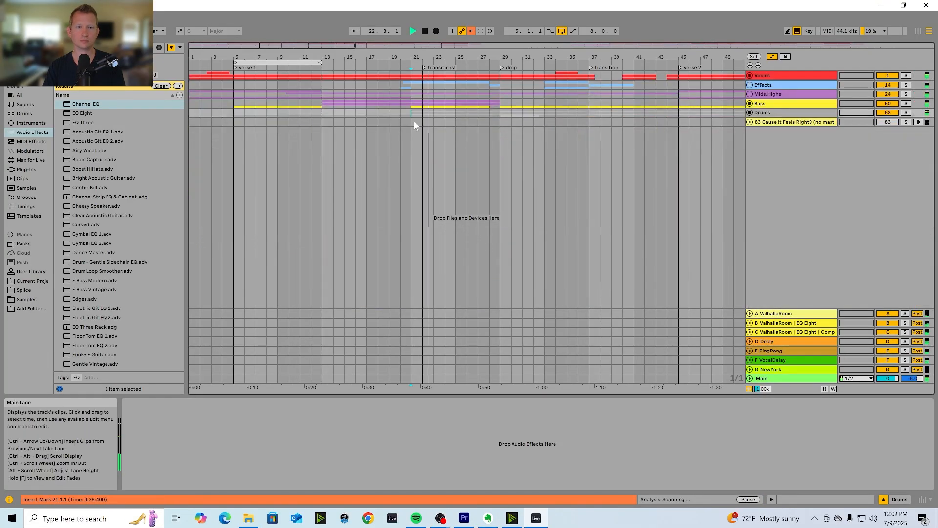
- Move the eight-bar loop to bars 21–29 and show the Main track's devices, stopping playback
left_click_drag(284, 64, 460, 64)
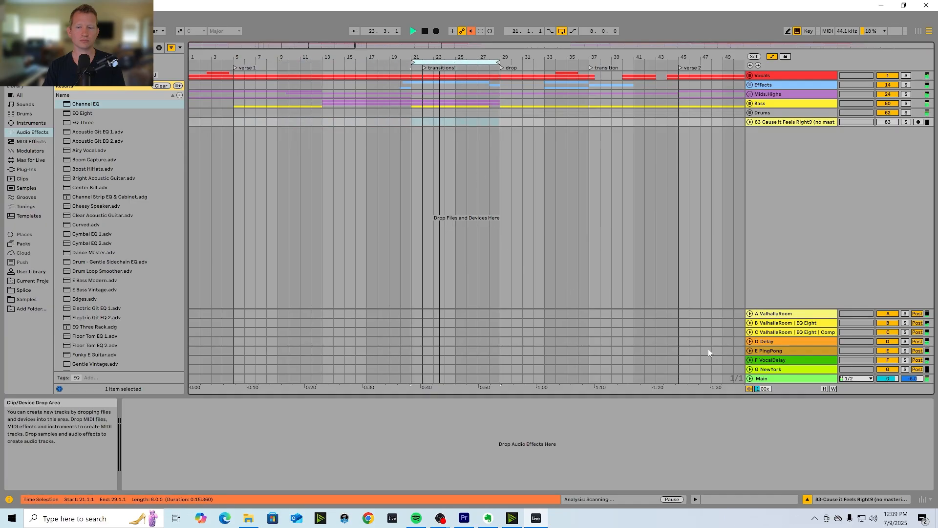
left_click(779, 381)
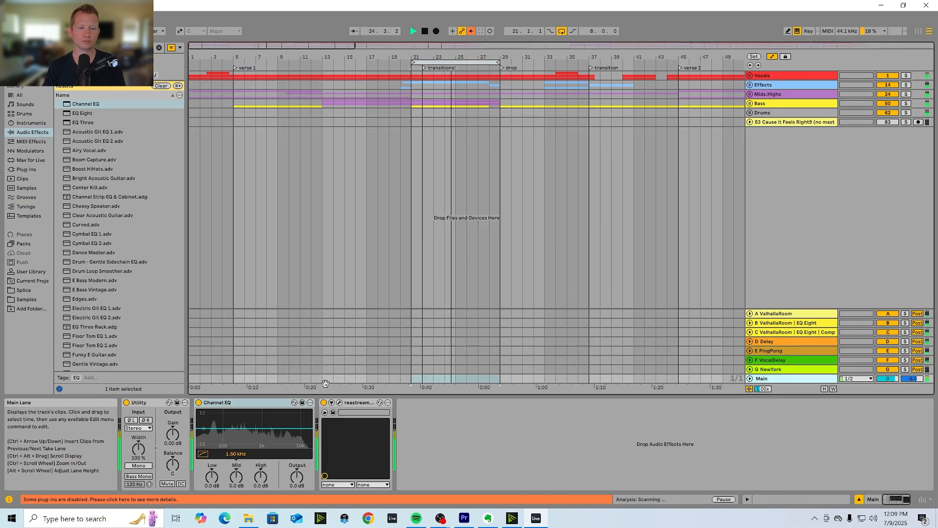
key("space")
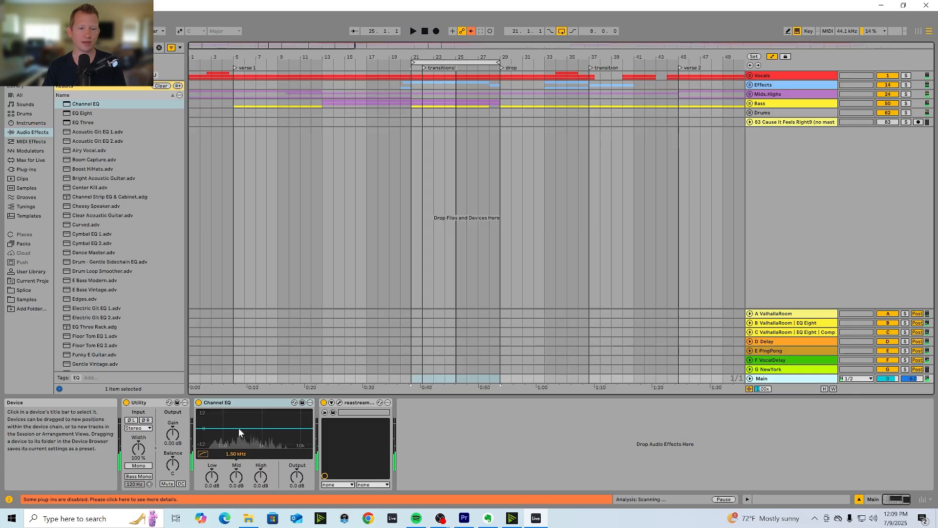
- Audition a mid boost of about 3.8 dB at 327 Hz in Channel EQ, and set the mid gain to -0.6 dB
left_click_drag(237, 477, 234, 442)
key("space")
key("space")
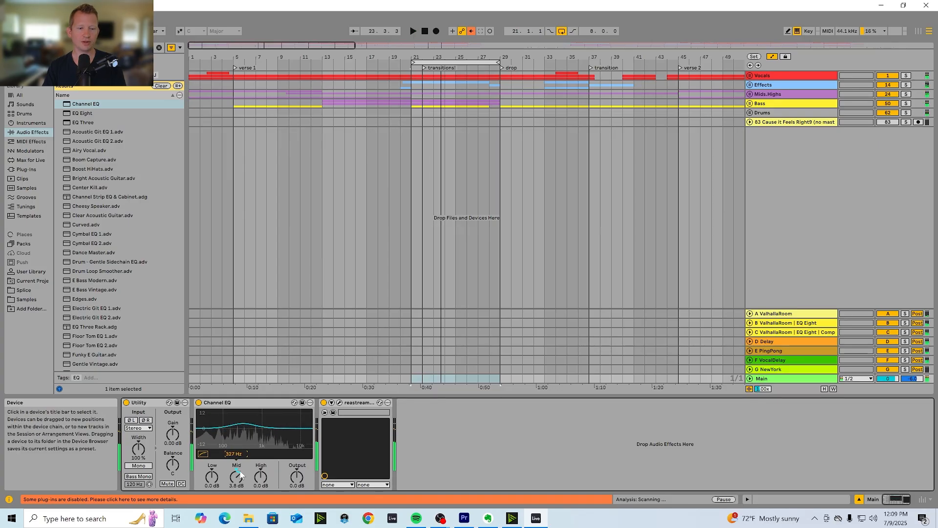
left_click_drag(237, 477, 236, 501)
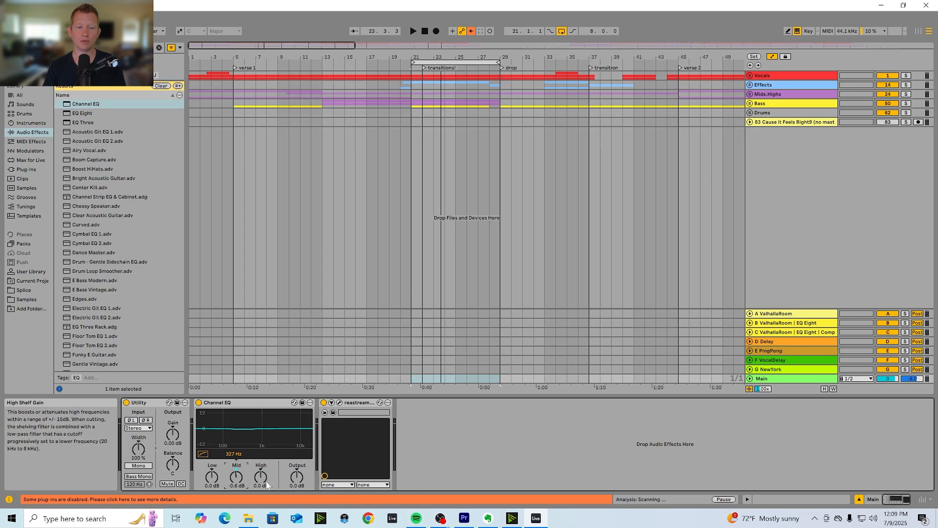
- Raise the Channel EQ's high shelf gain to 1.2 dB, listen to the loop briefly, and select the device
left_click_drag(267, 485, 261, 484)
key("space")
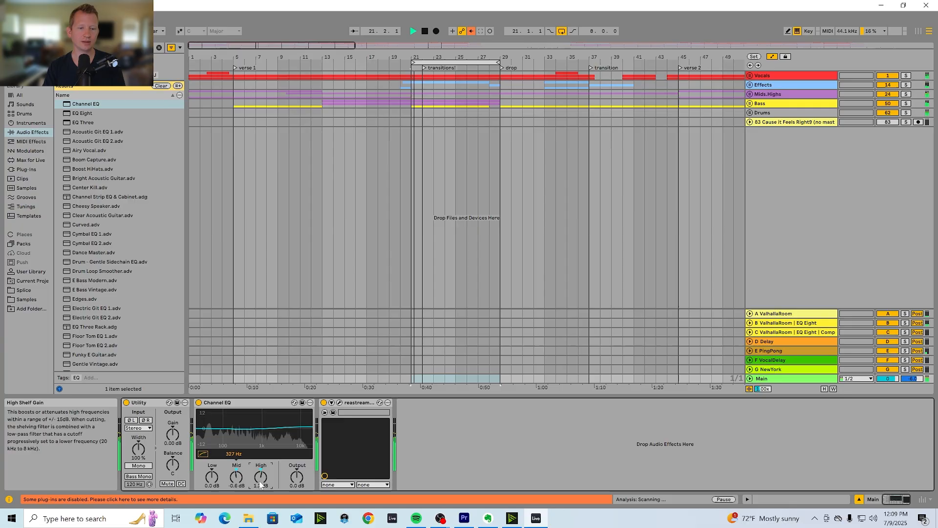
left_click(238, 413)
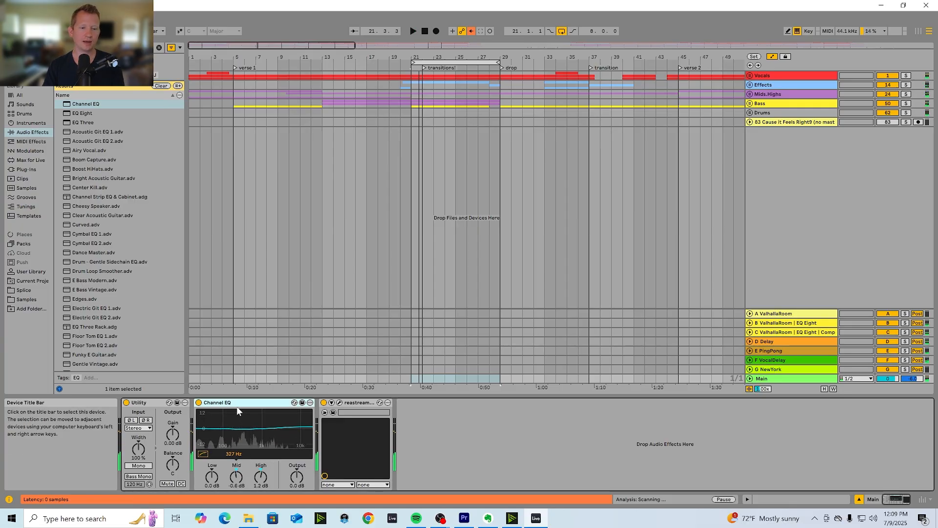